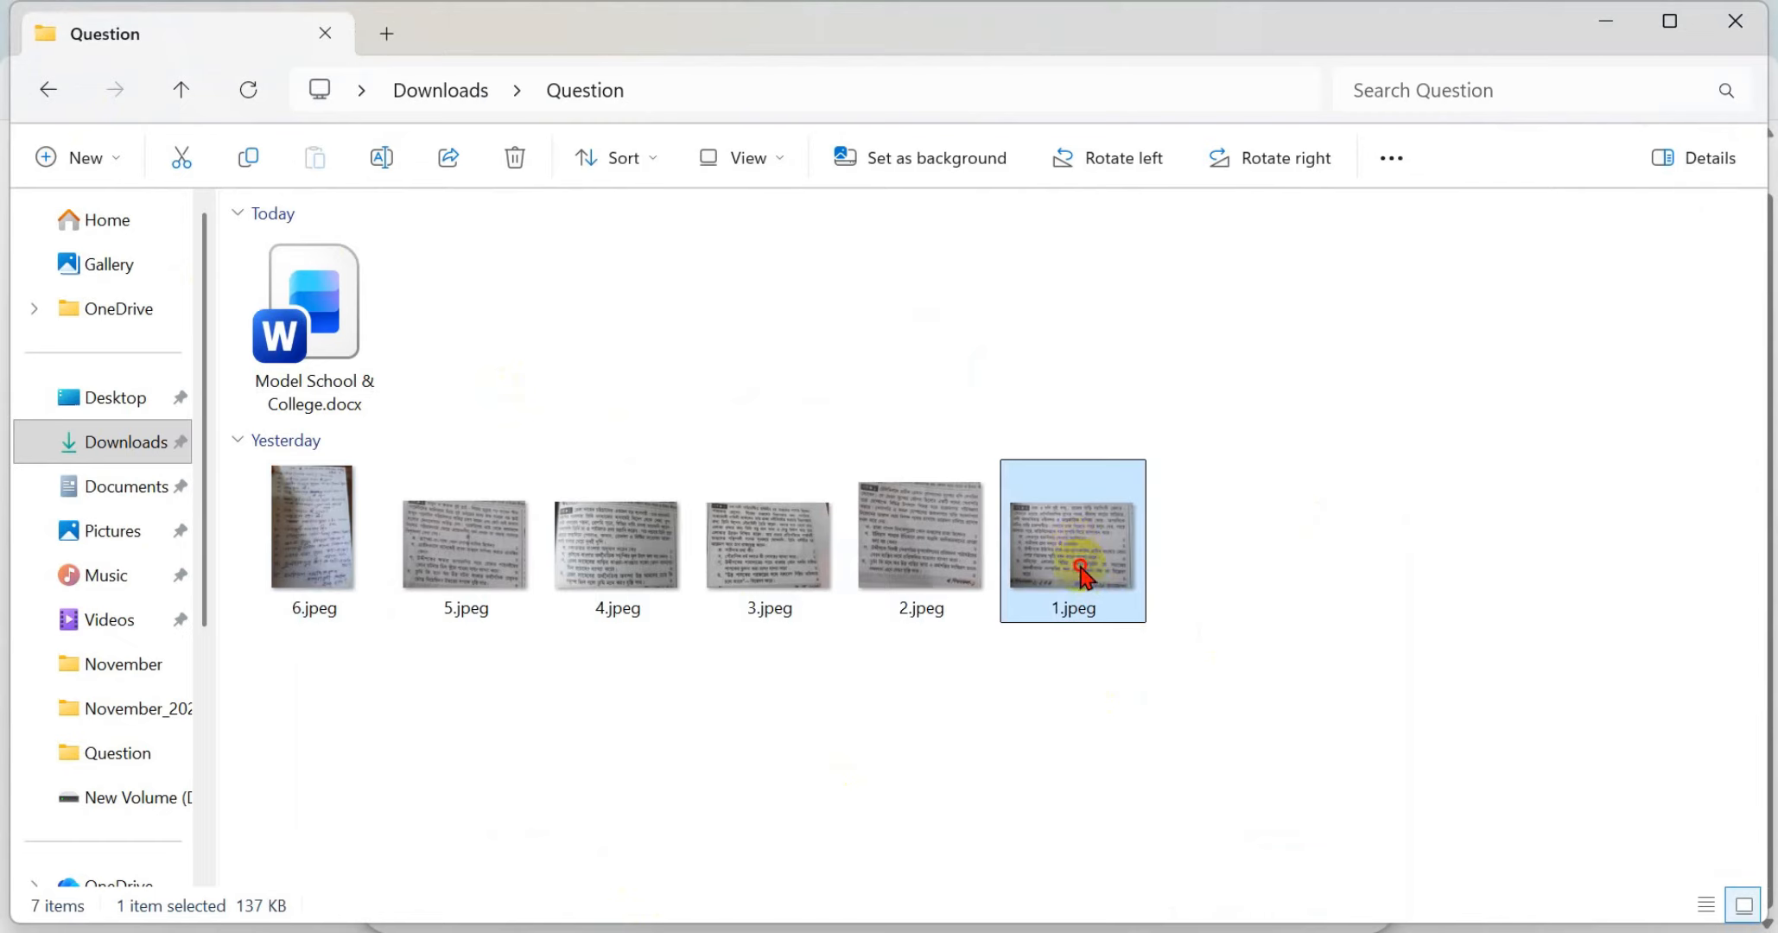
# Run a Google image search on 1.jpeg and copy the recognised Bangla text from the passage through sub-question ঘ
pyautogui.moveTo(1082, 575); pyautogui.dragTo(1052, 766)
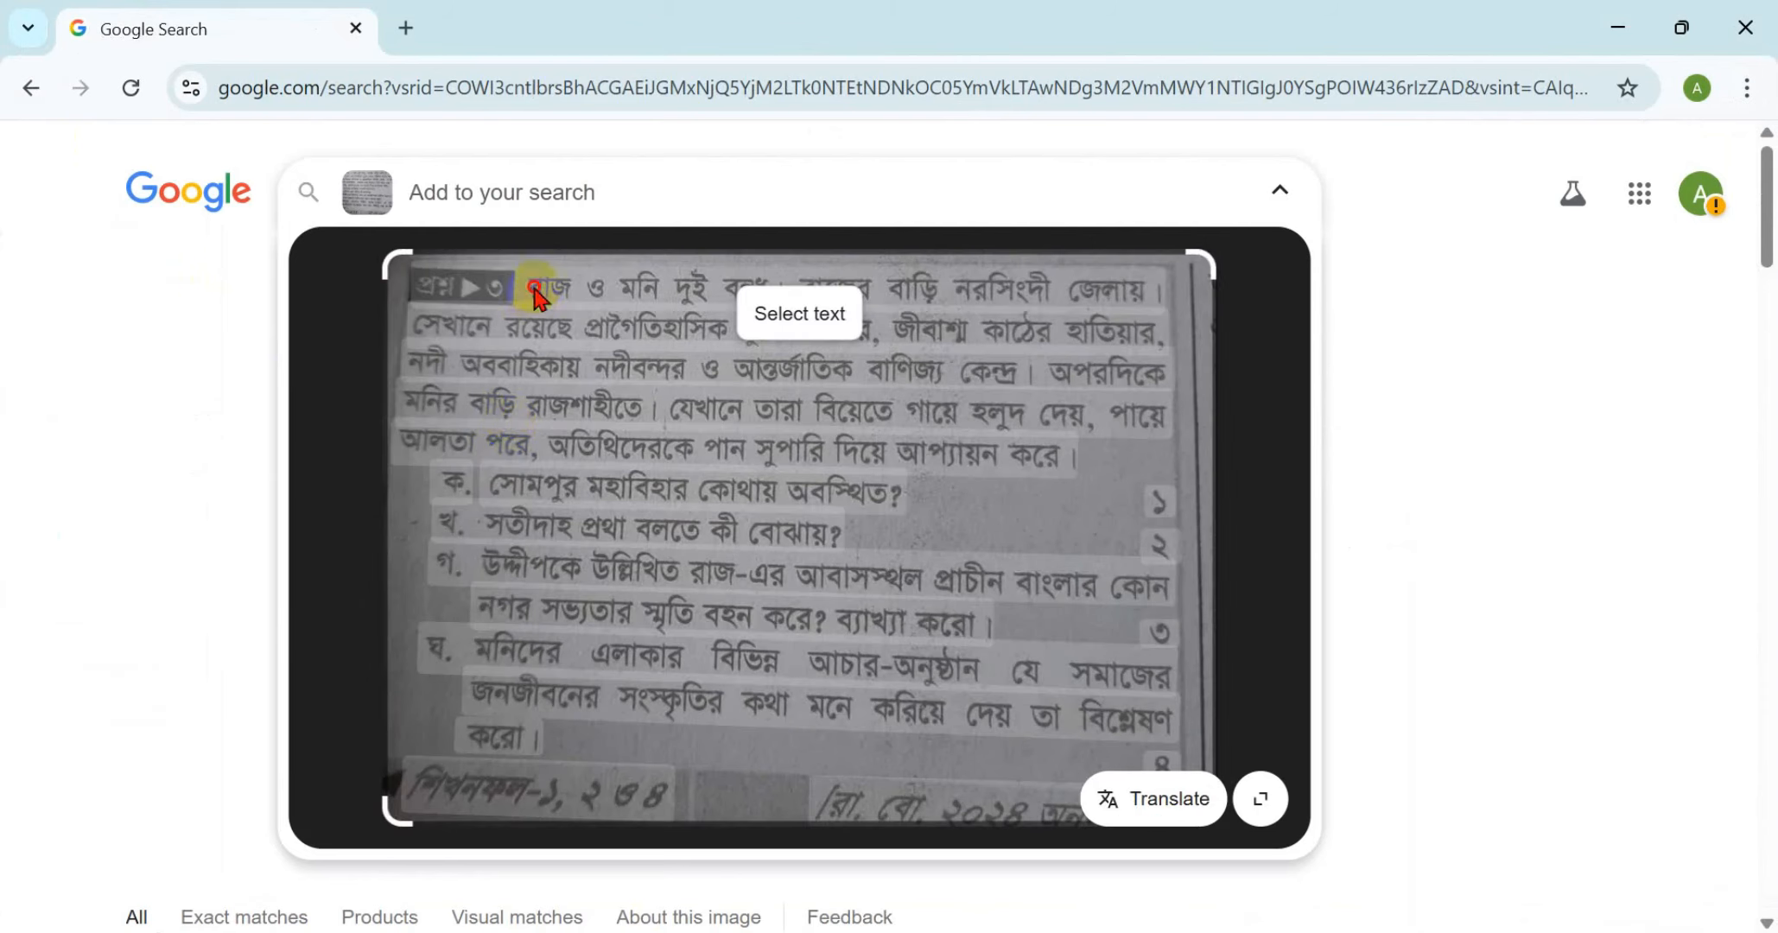
pyautogui.moveTo(536, 294); pyautogui.dragTo(552, 719)
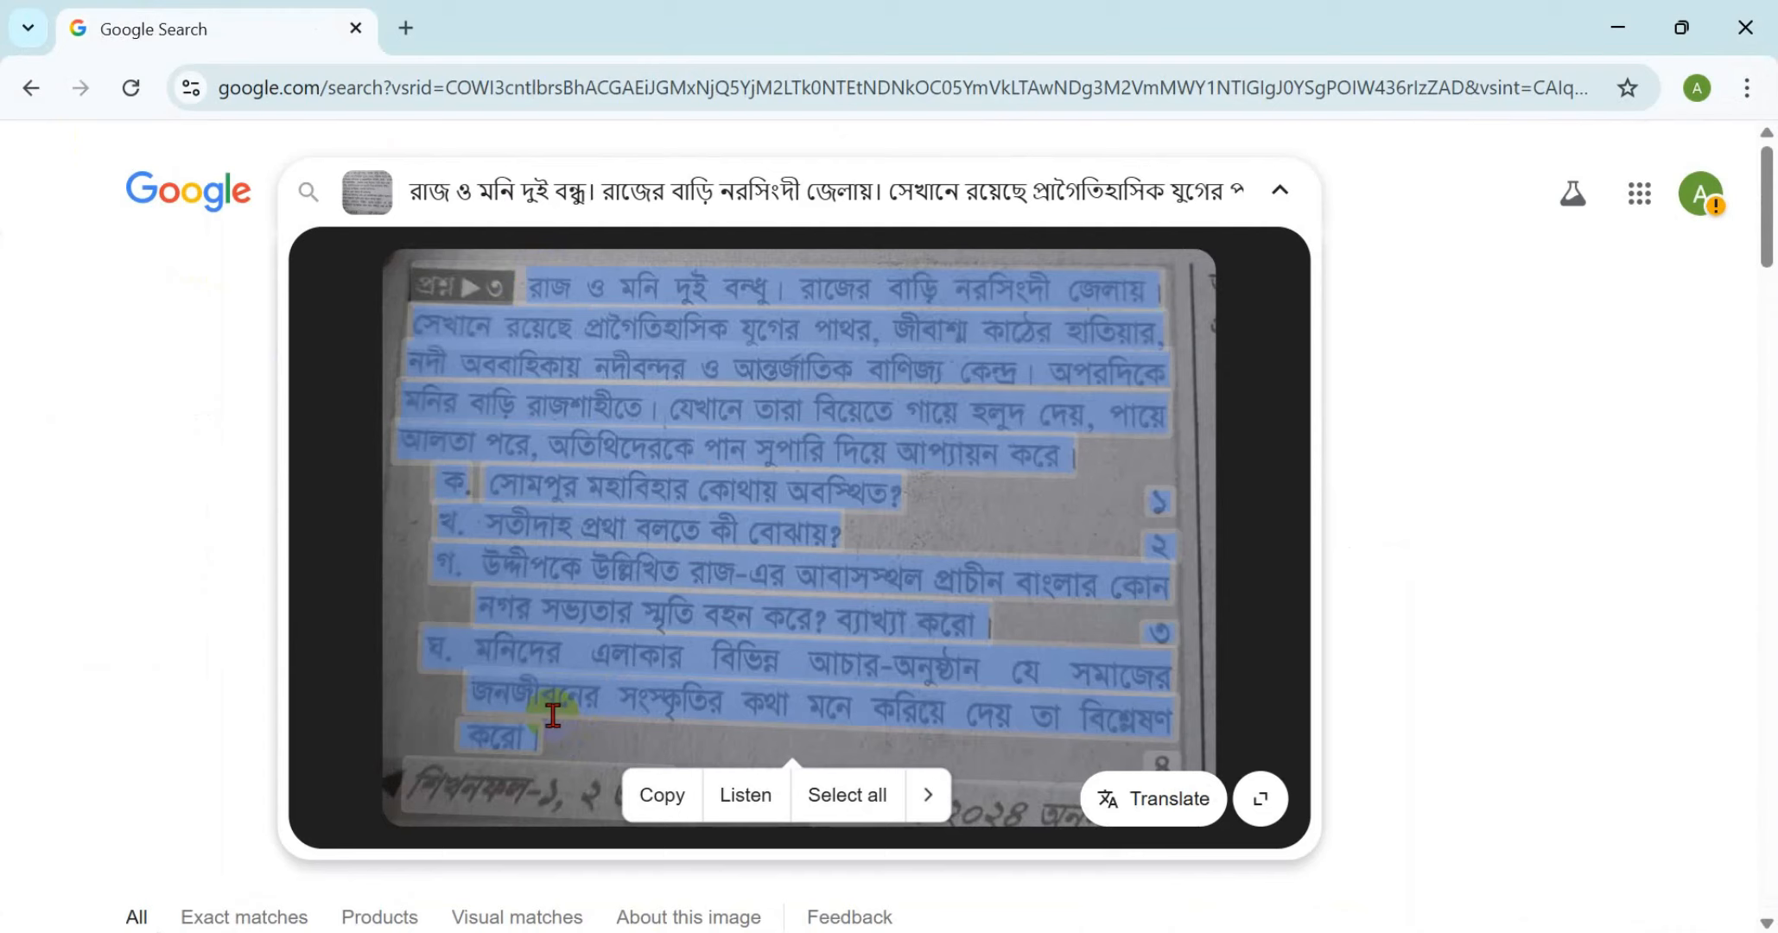
pyautogui.click(657, 795)
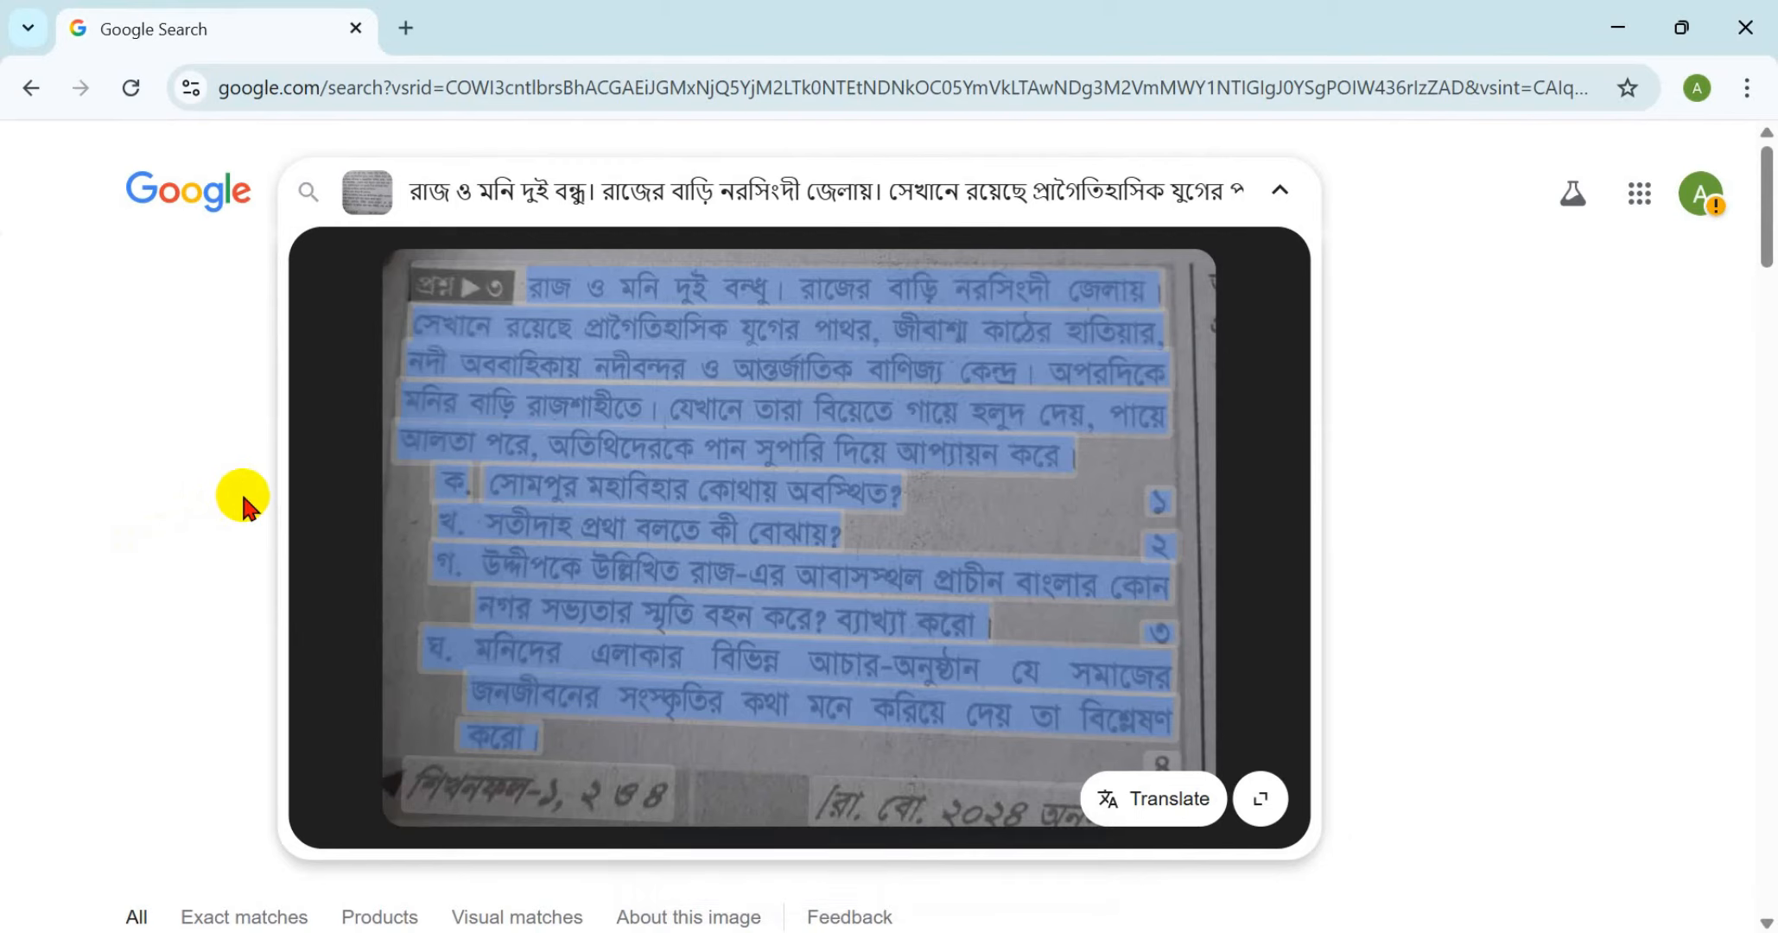
# Search for "bangla converter xyz" in a new browser tab and open the banglaconverter.xyz site
pyautogui.click(412, 28)
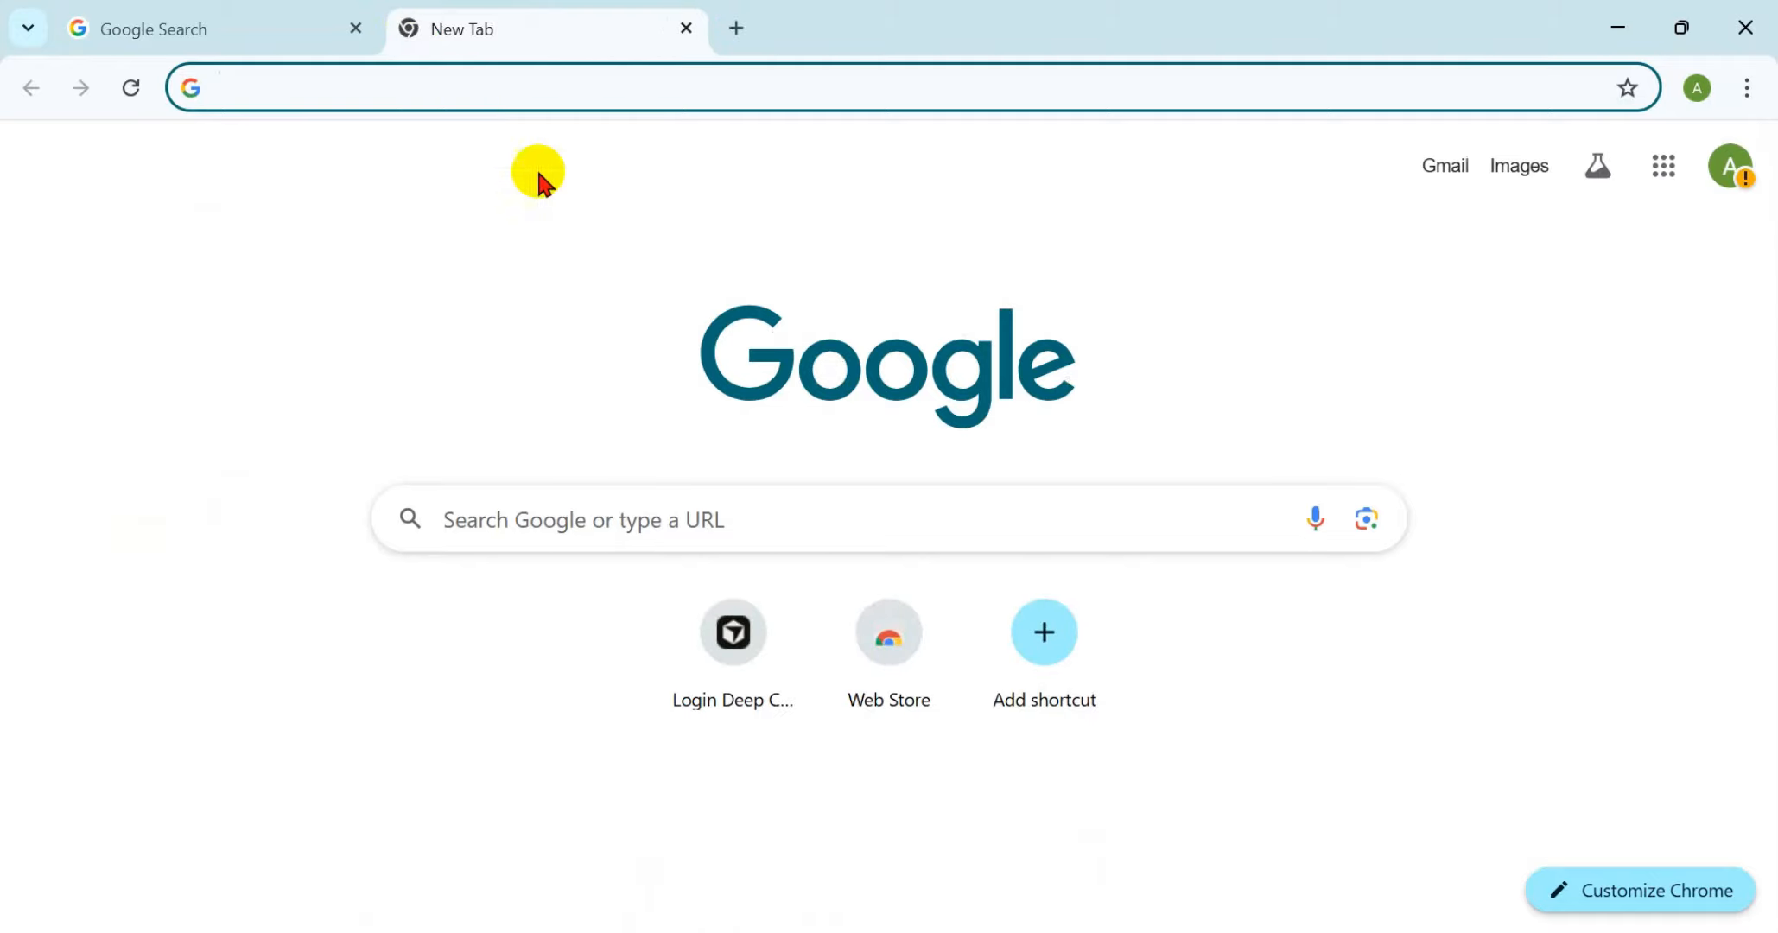
pyautogui.click(591, 516)
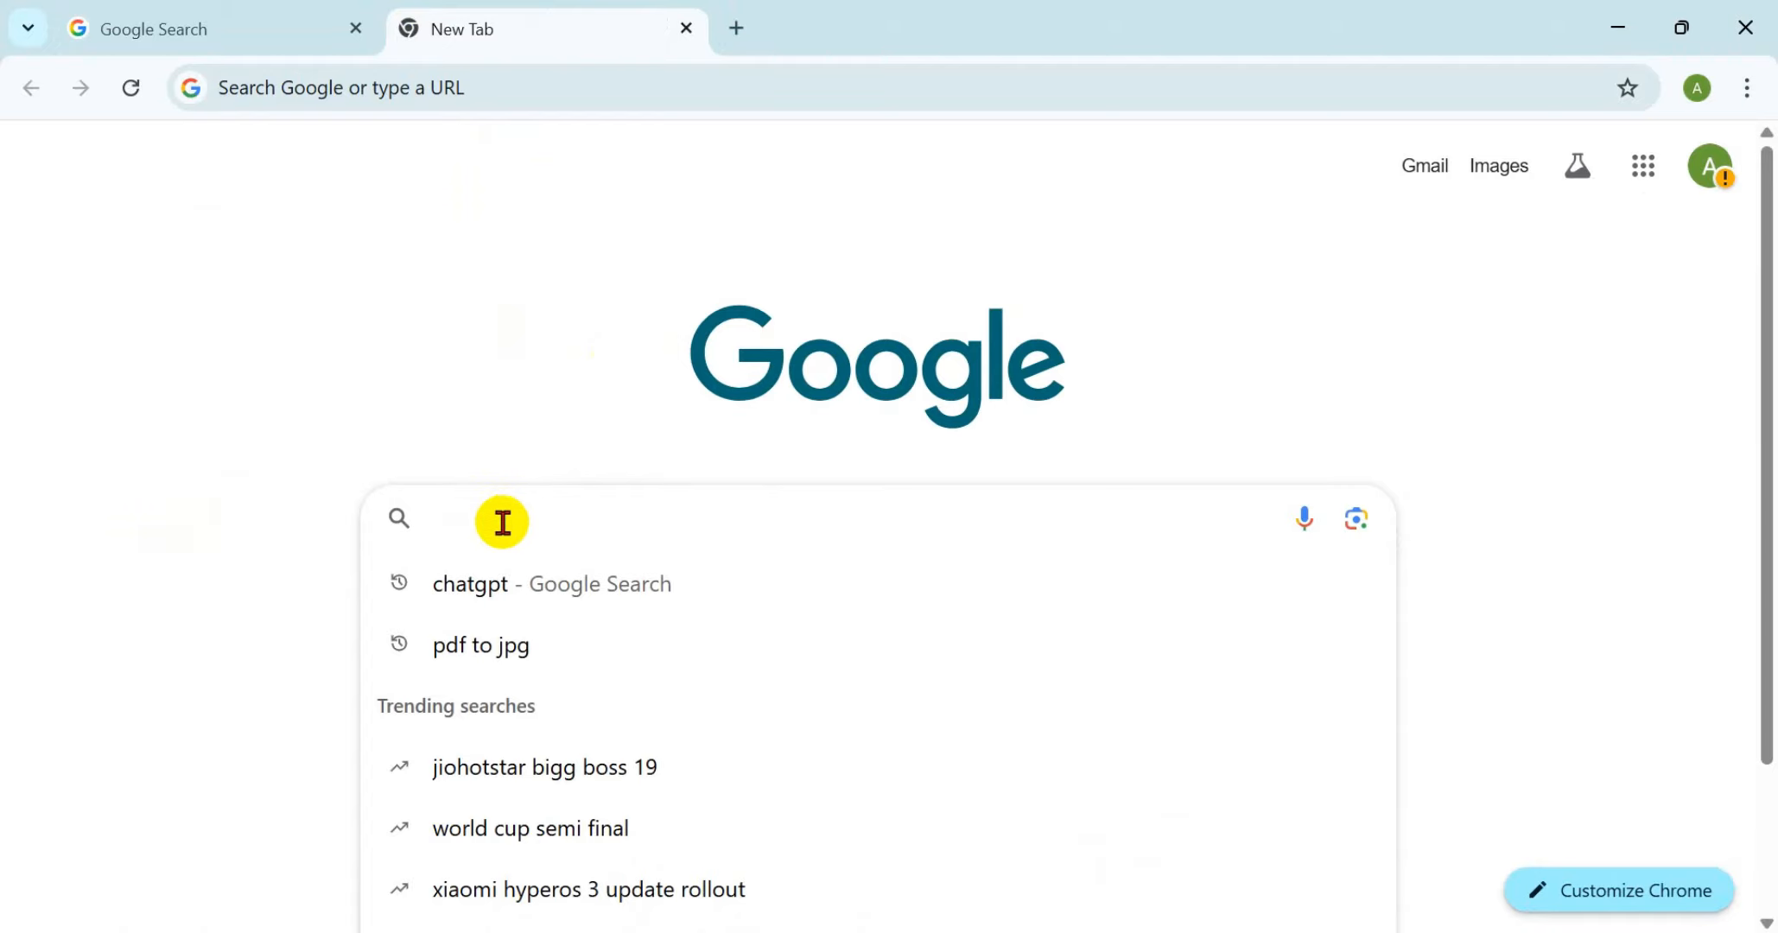
pyautogui.write('m')
pyautogui.press('BackSpace')
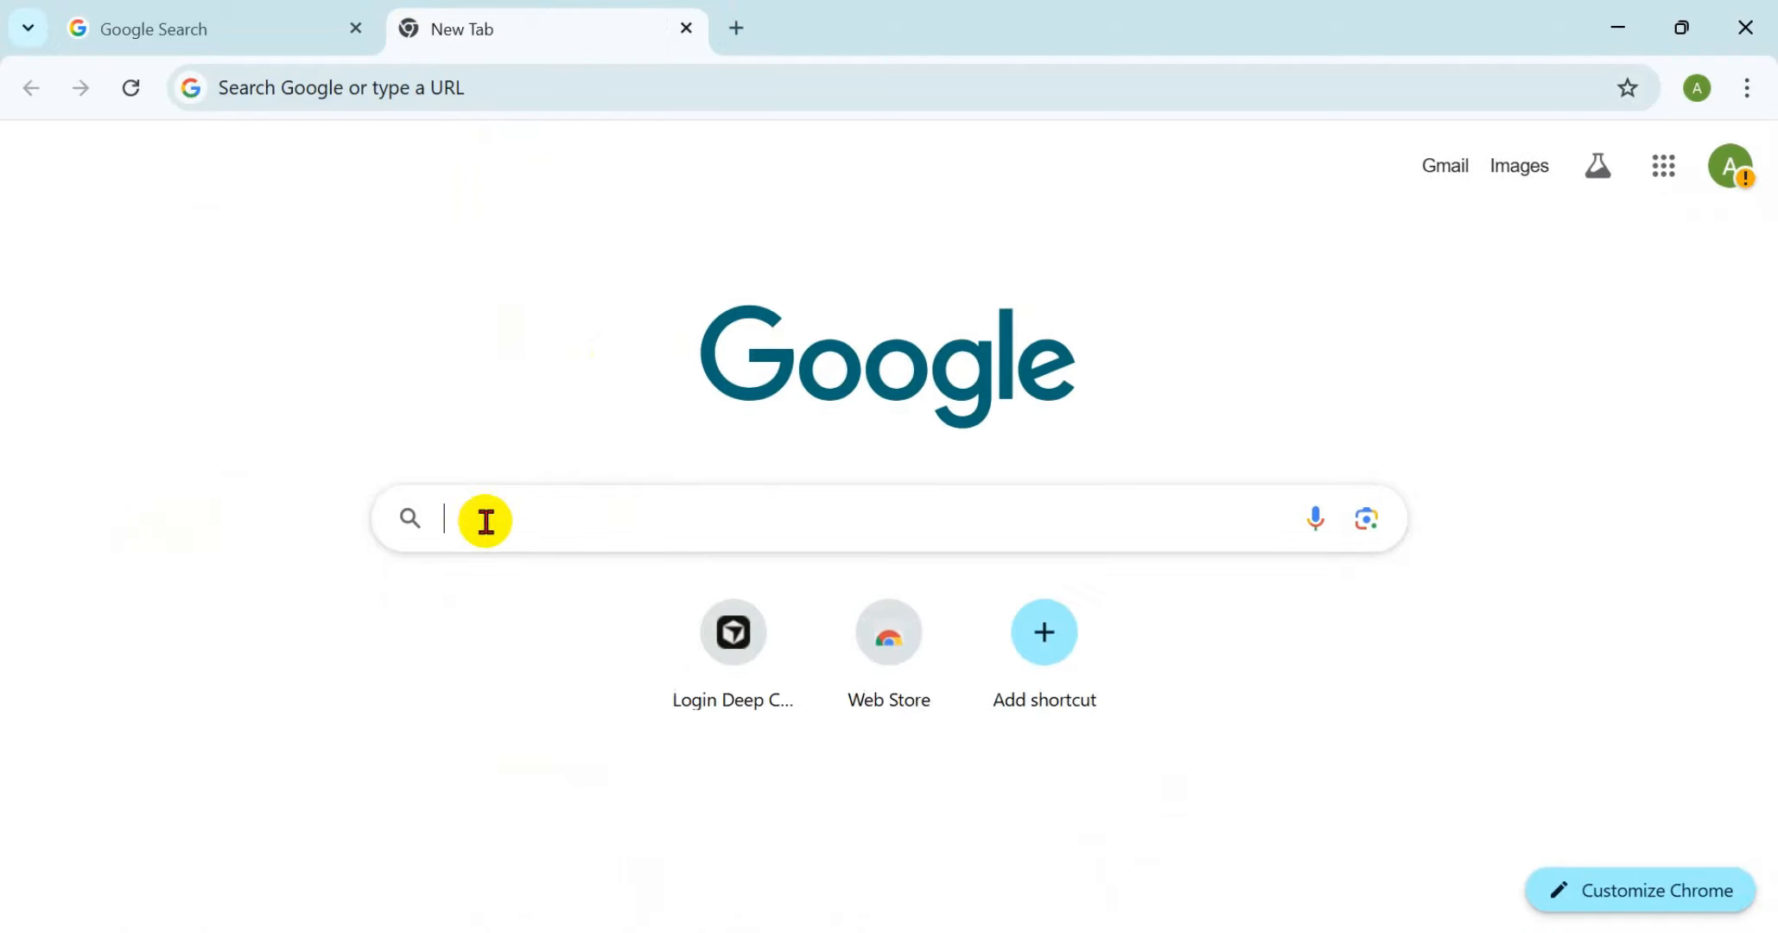
pyautogui.write('bangla')
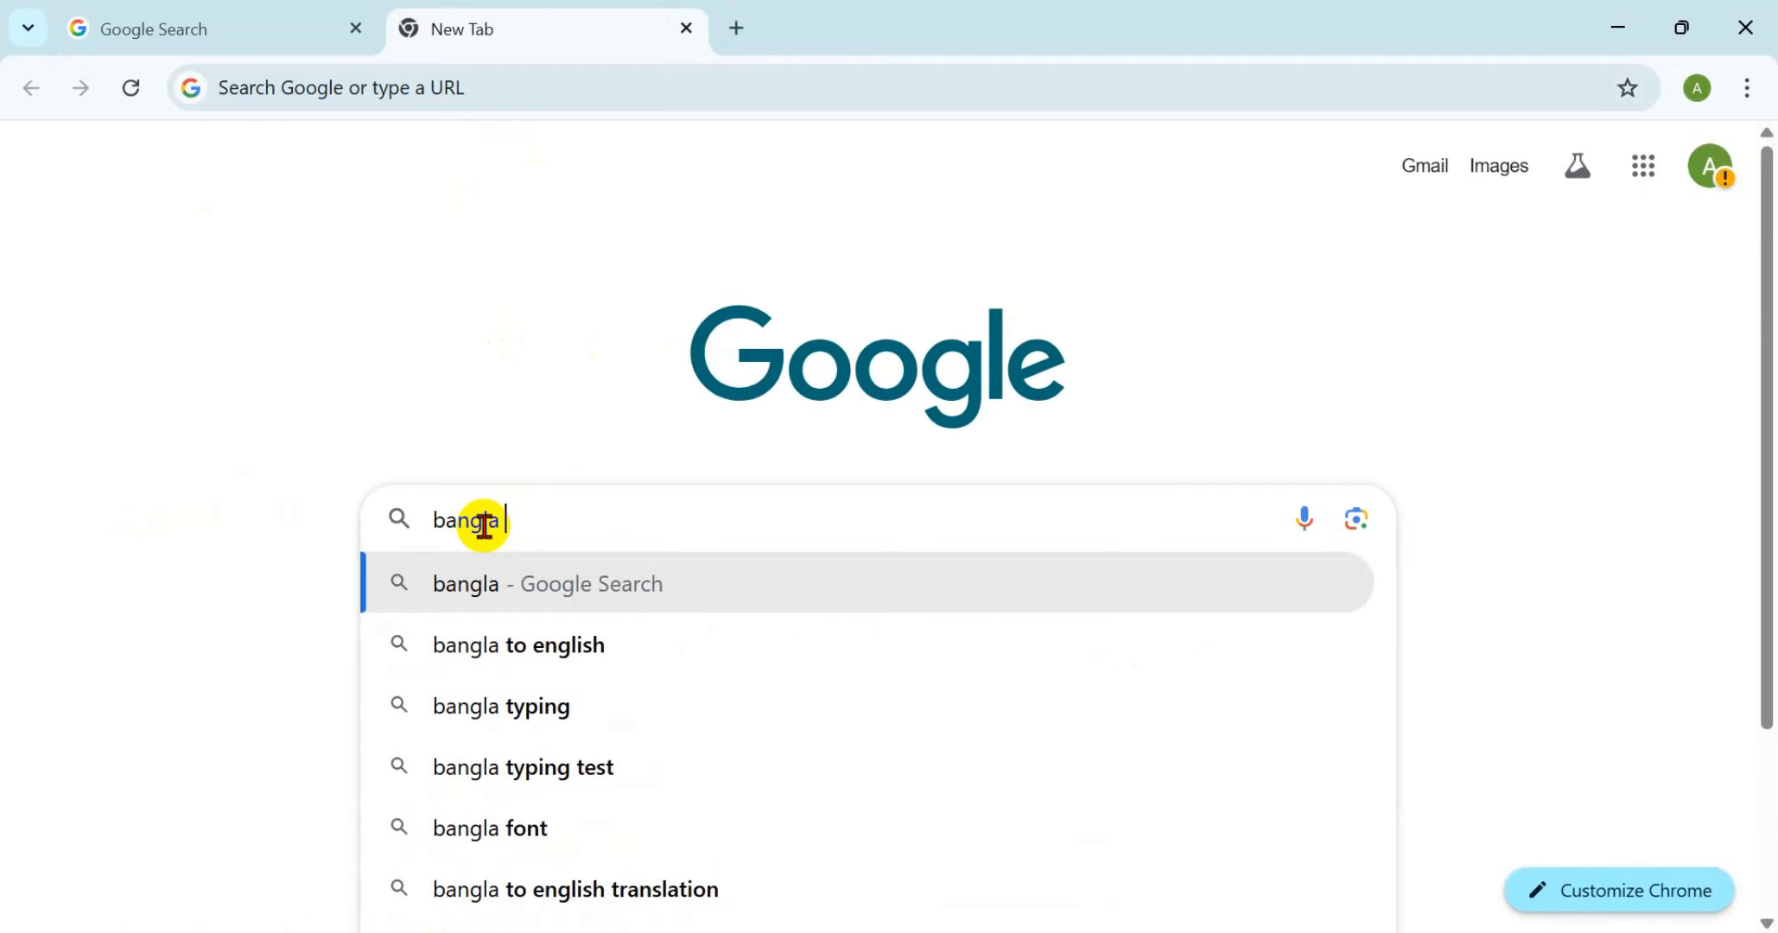
pyautogui.write(' converter ')
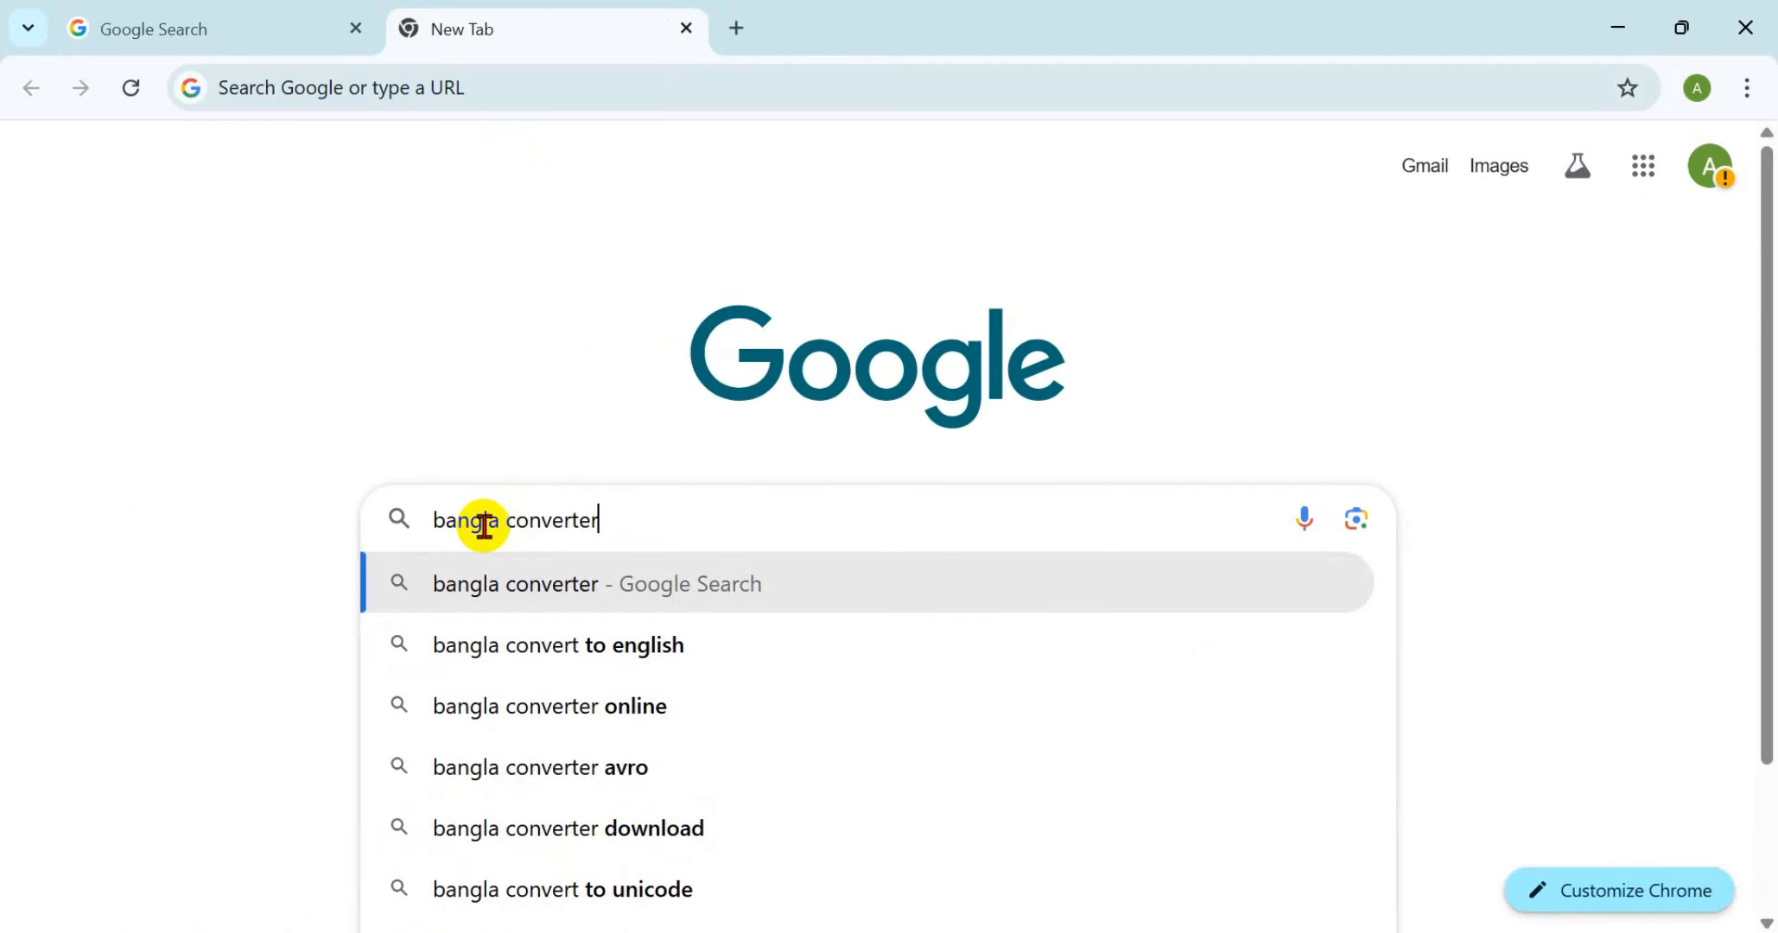
pyautogui.write('xyz')
pyautogui.press('Return')
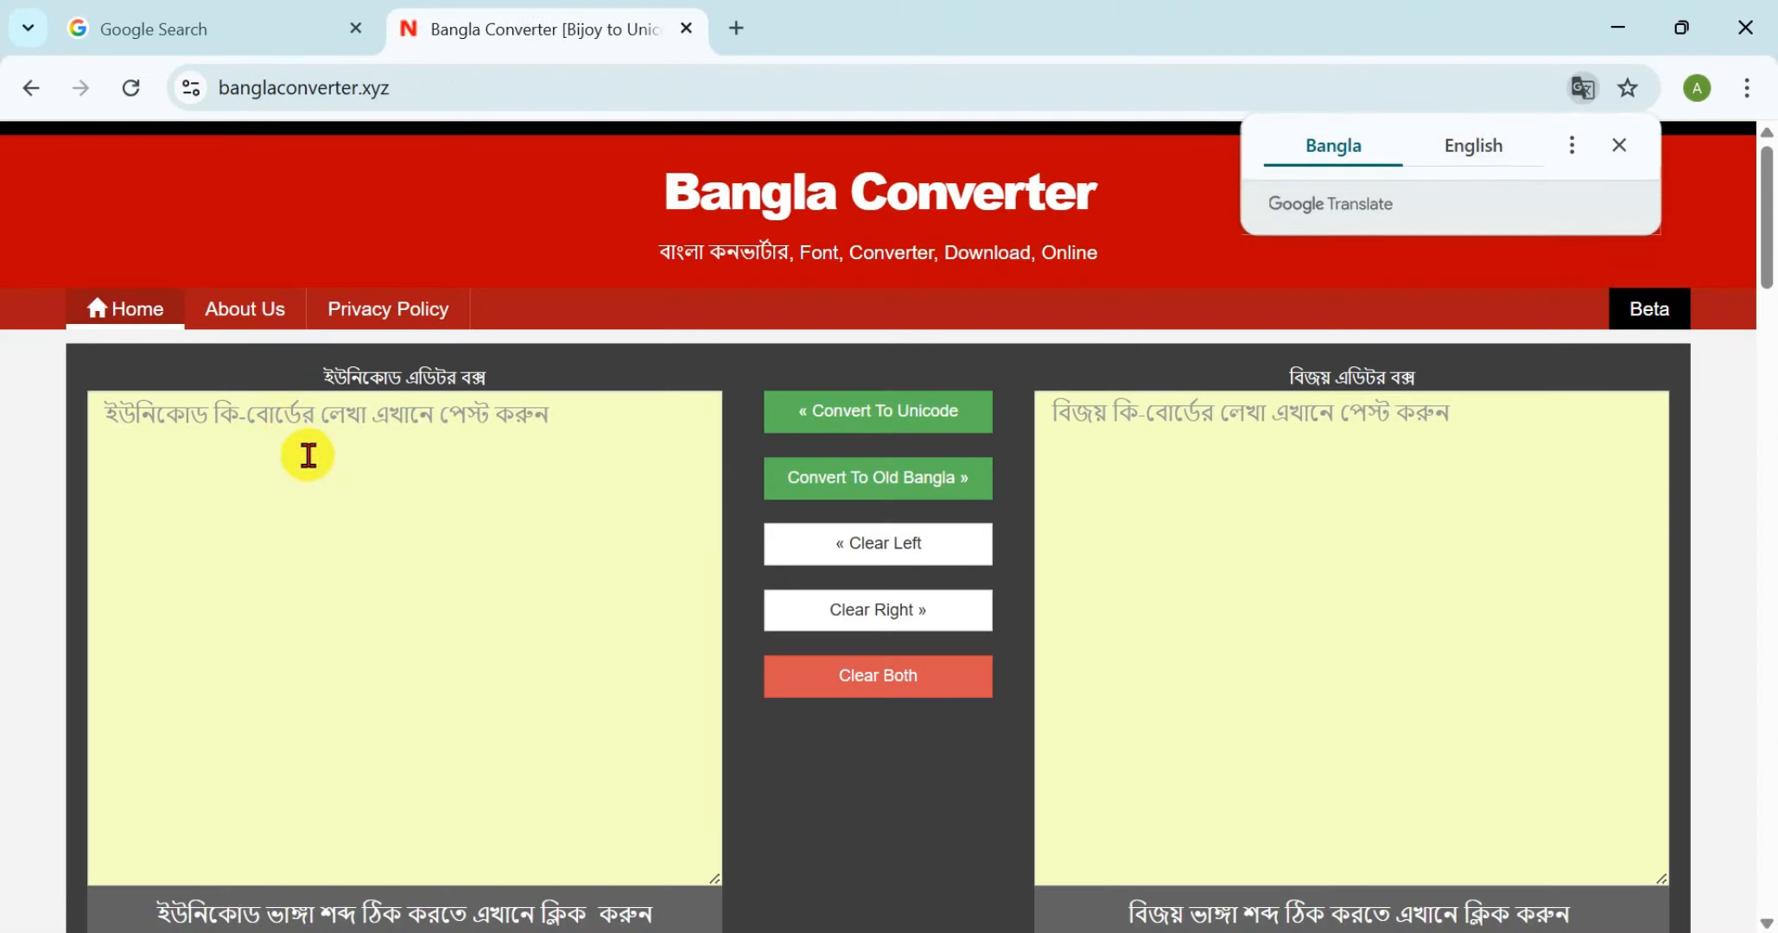
# Paste the copied question text into the converter's Unicode editor box
pyautogui.click(214, 28)
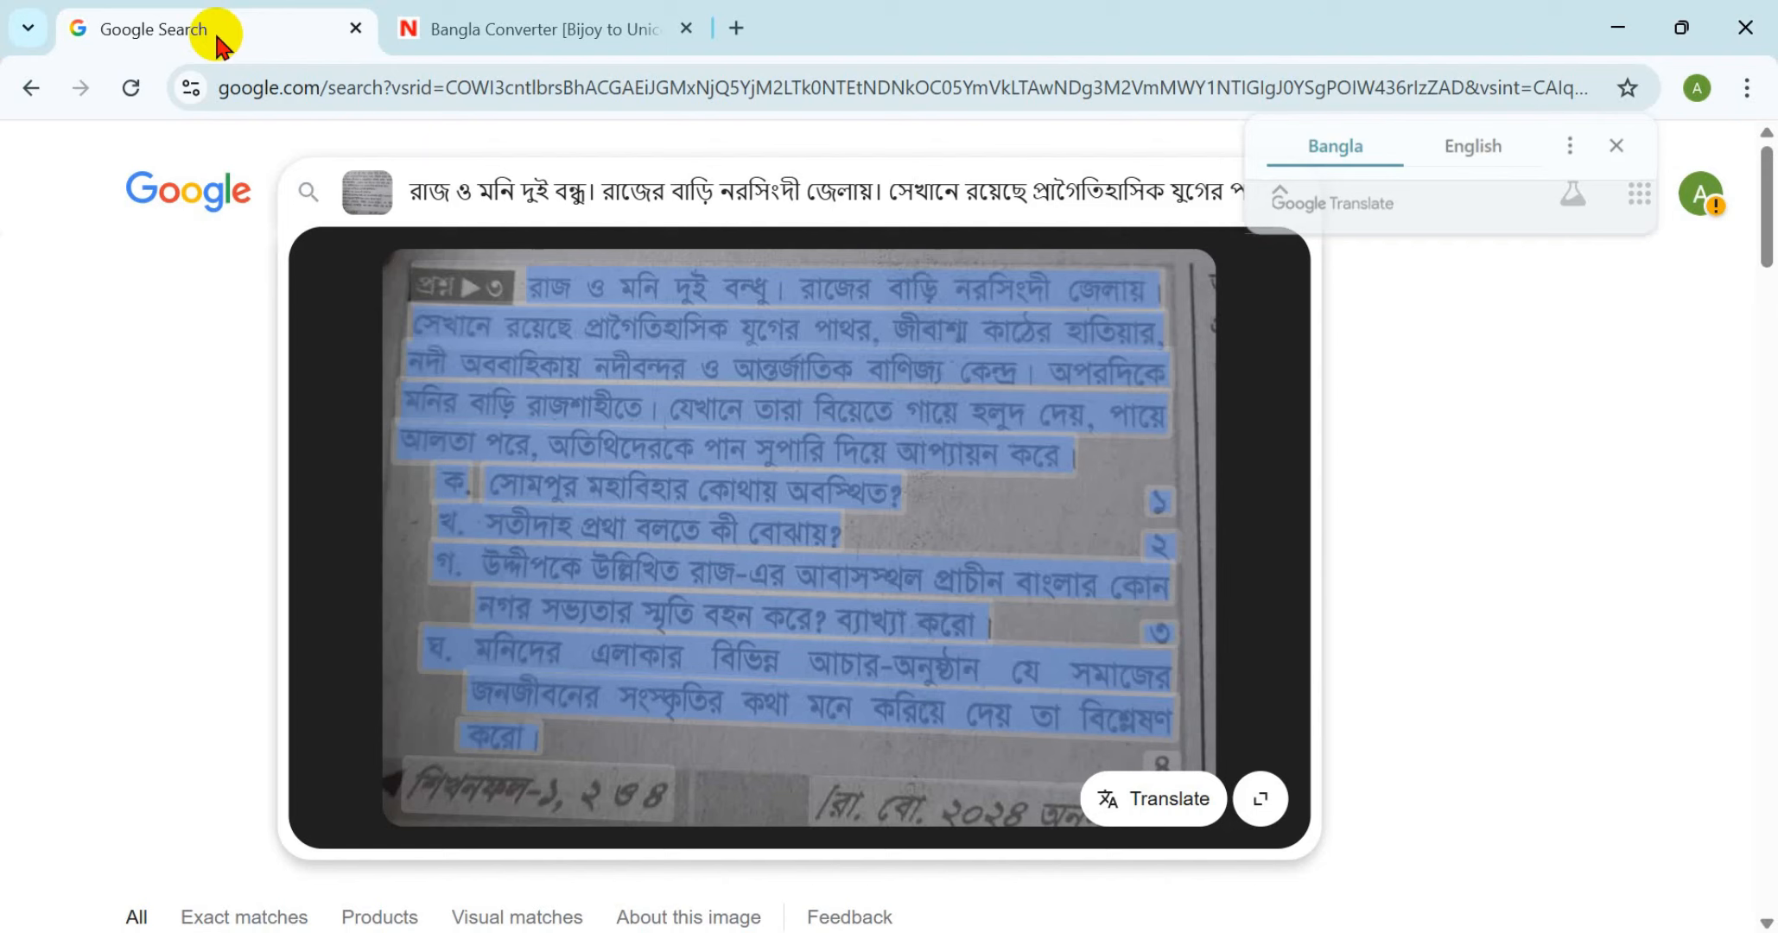
pyautogui.click(505, 34)
pyautogui.click(410, 482)
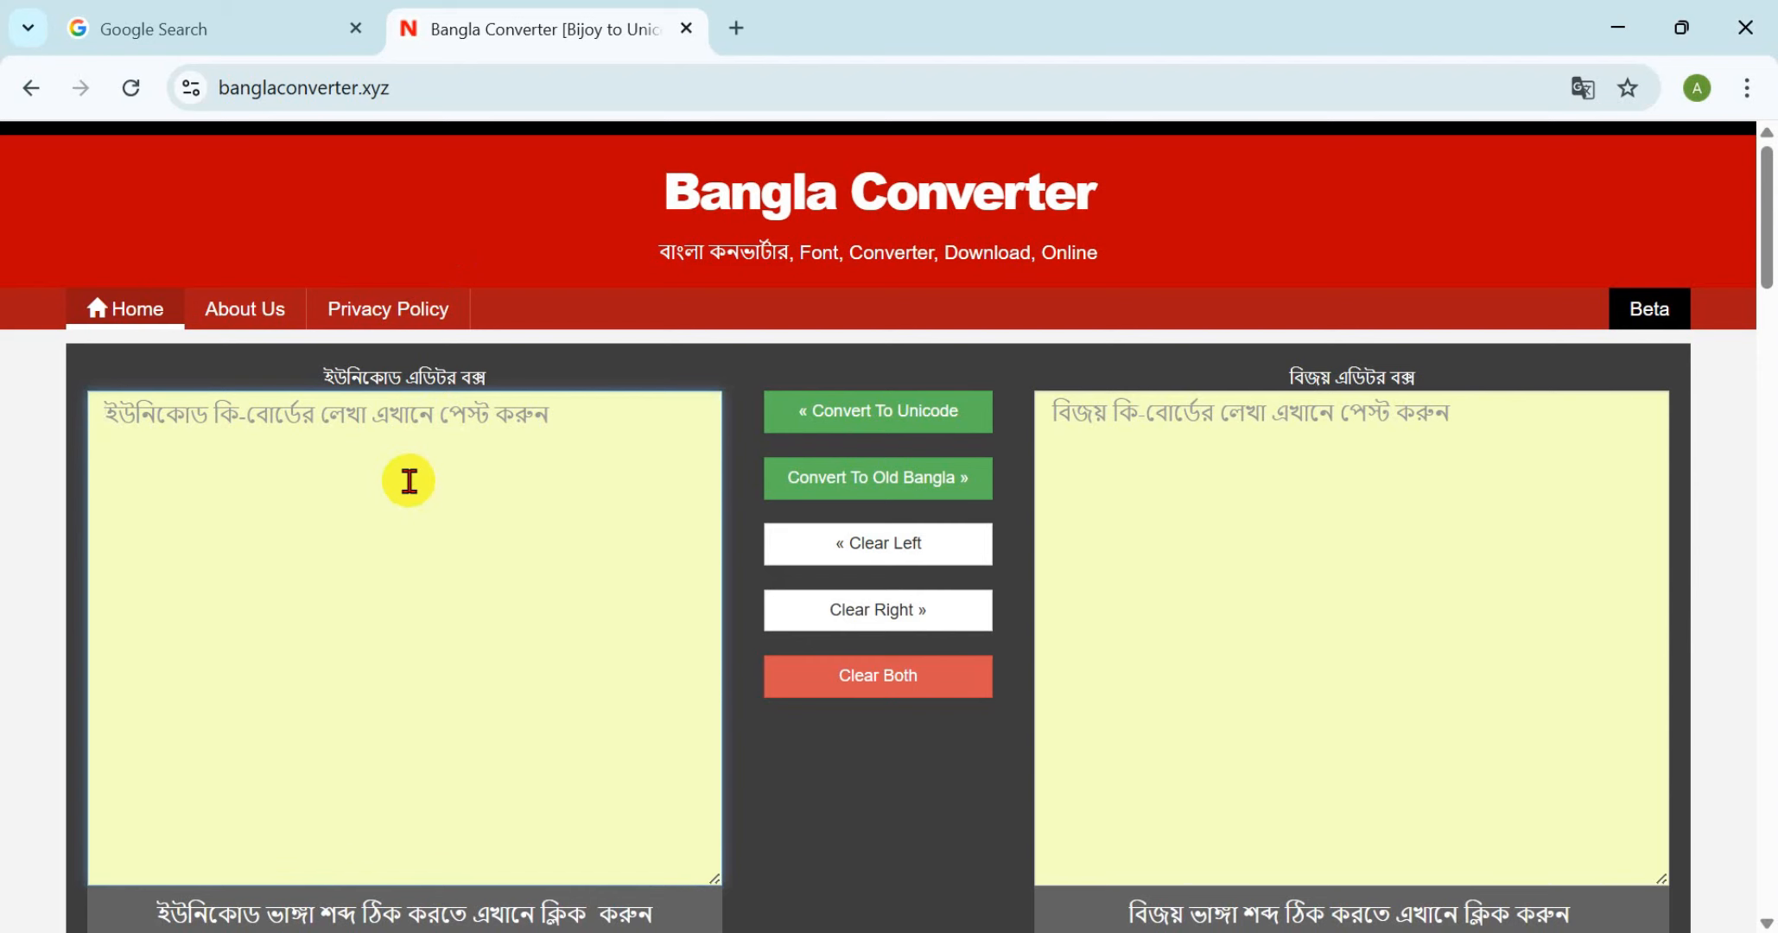
pyautogui.hotkey('ctrl', 'v')
pyautogui.scroll(2, 349, 615)
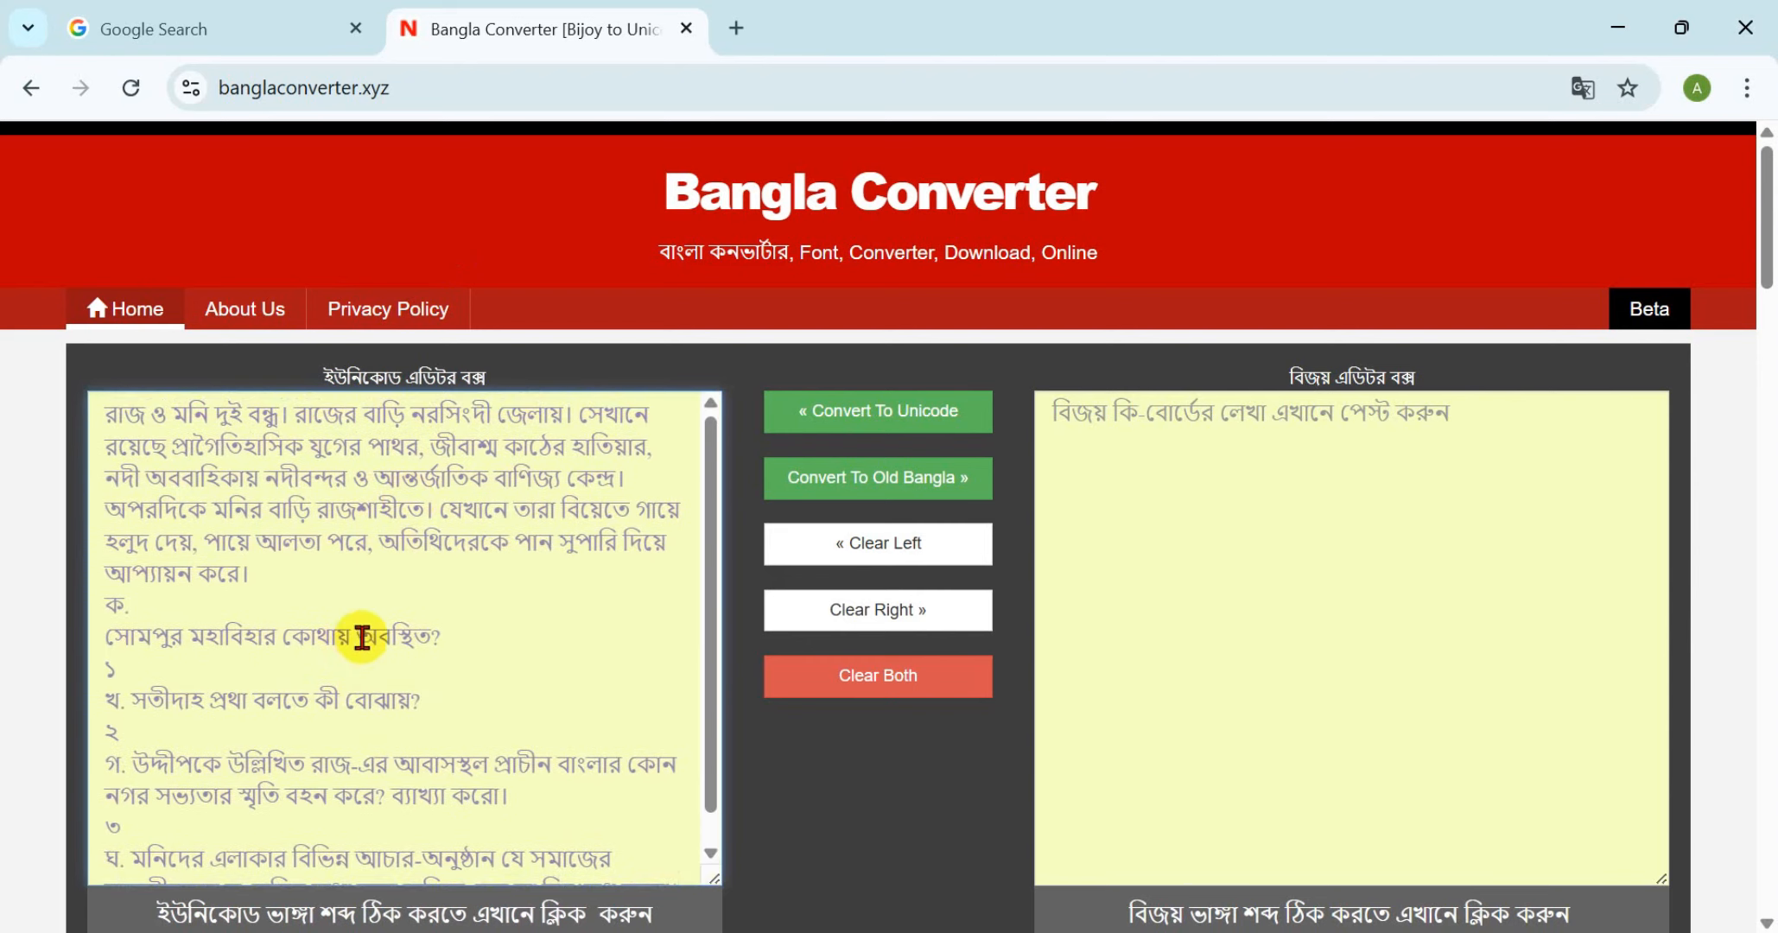
# Convert the Unicode text to old Bangla (Bijoy) and repair the broken words in the Bijoy result
pyautogui.click(892, 489)
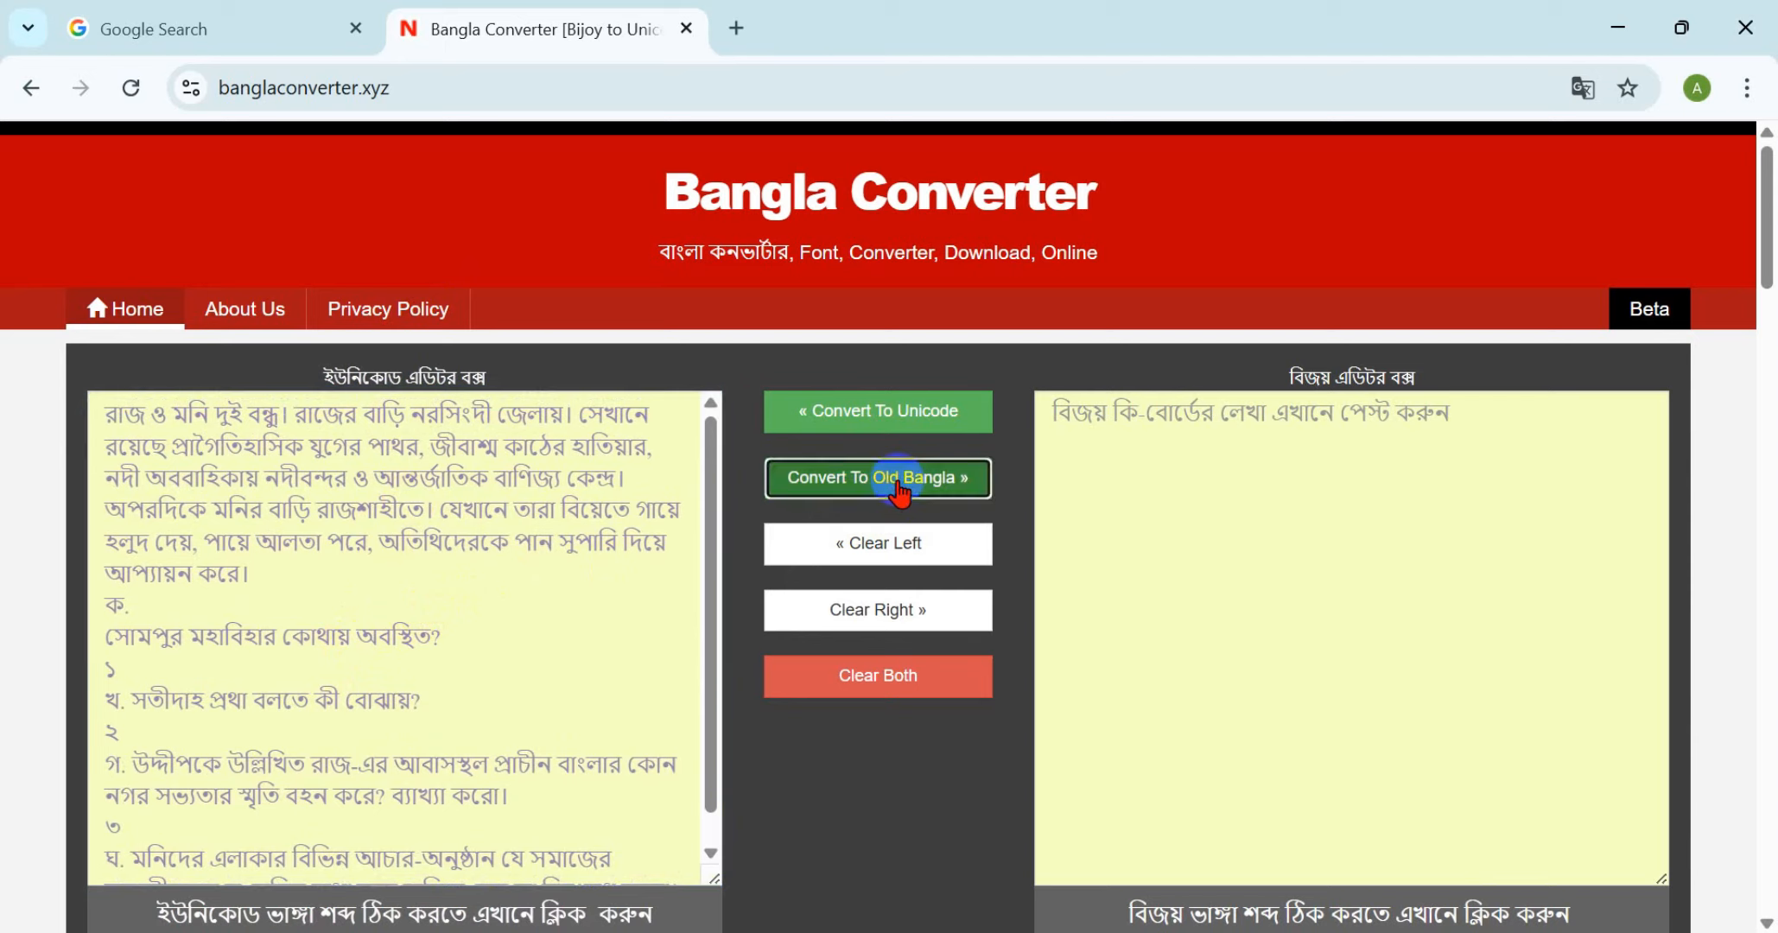
pyautogui.click(899, 491)
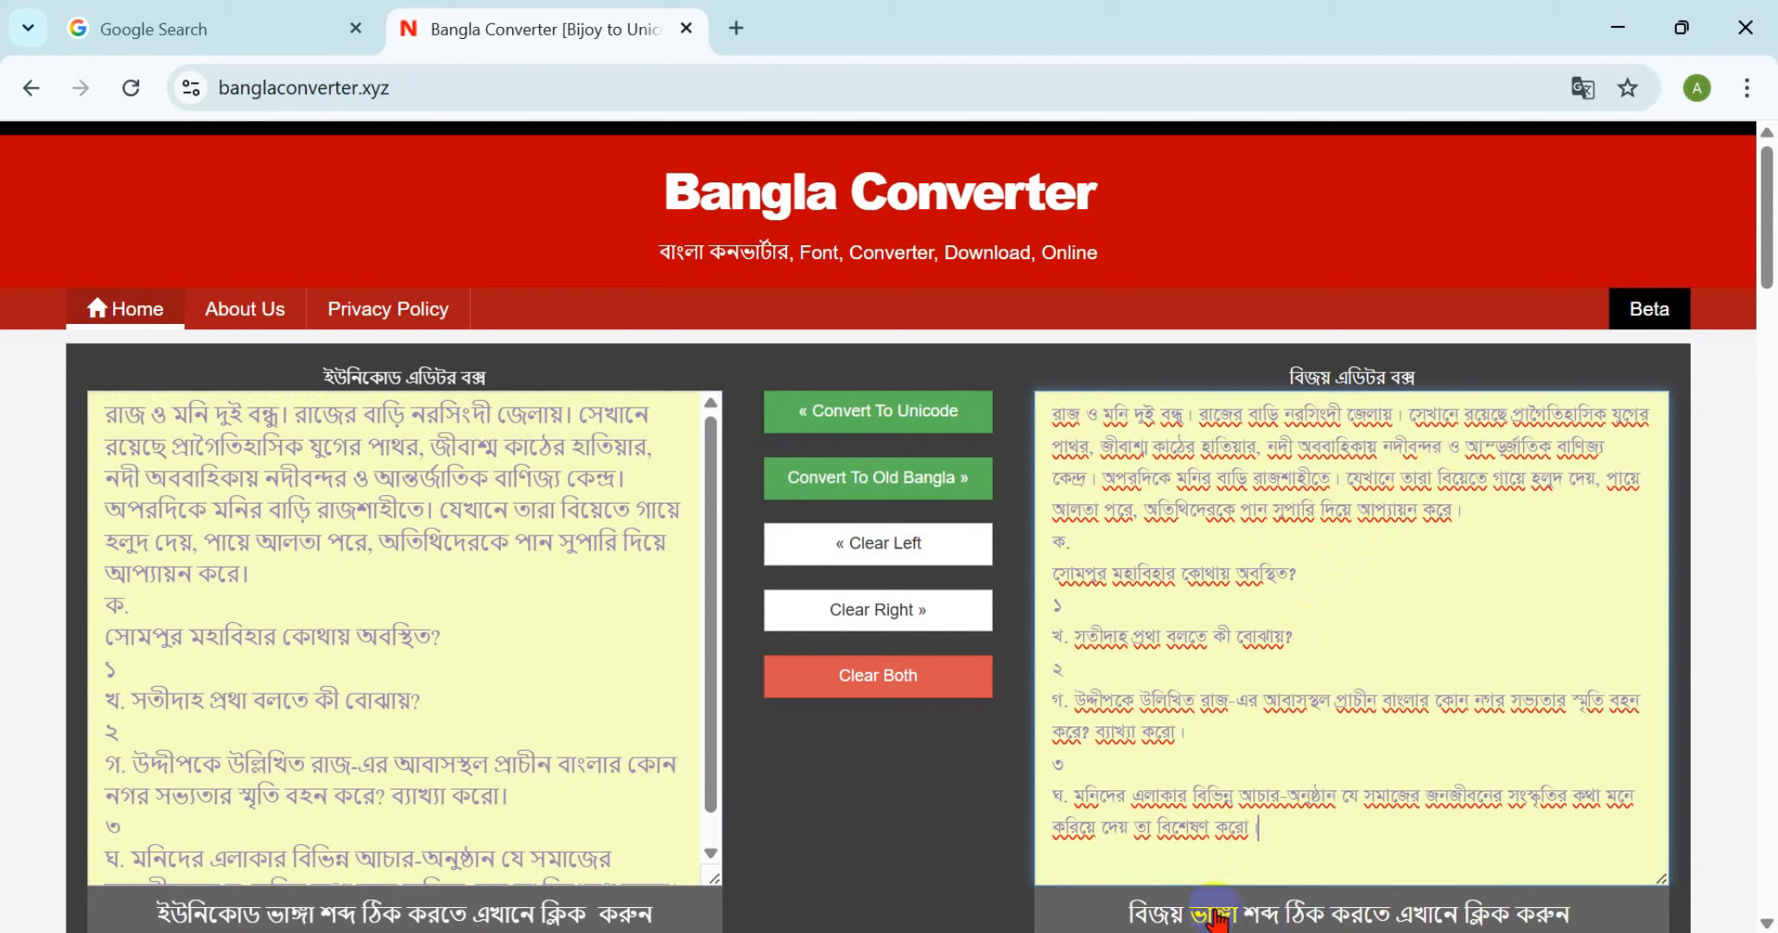
pyautogui.click(1249, 915)
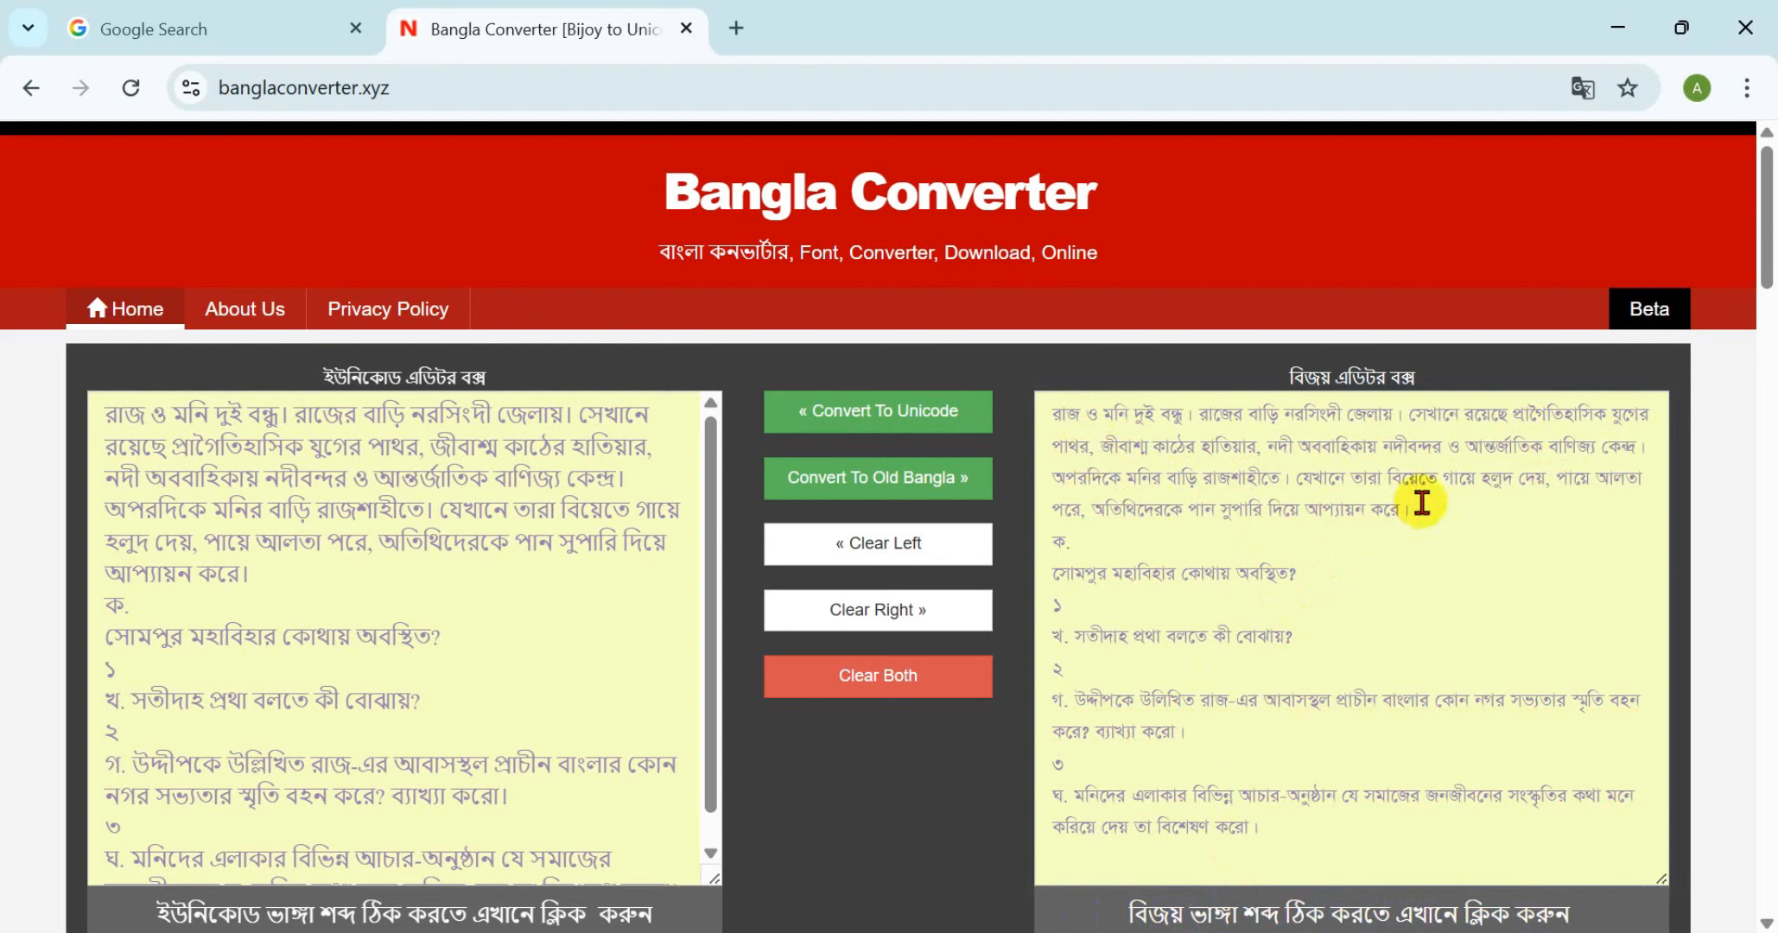
# Copy the converted passage about রাজ ও মনি and replace question ১'s passage with it in Model School & College.docx in Word
pyautogui.moveTo(1421, 503); pyautogui.dragTo(1033, 425)
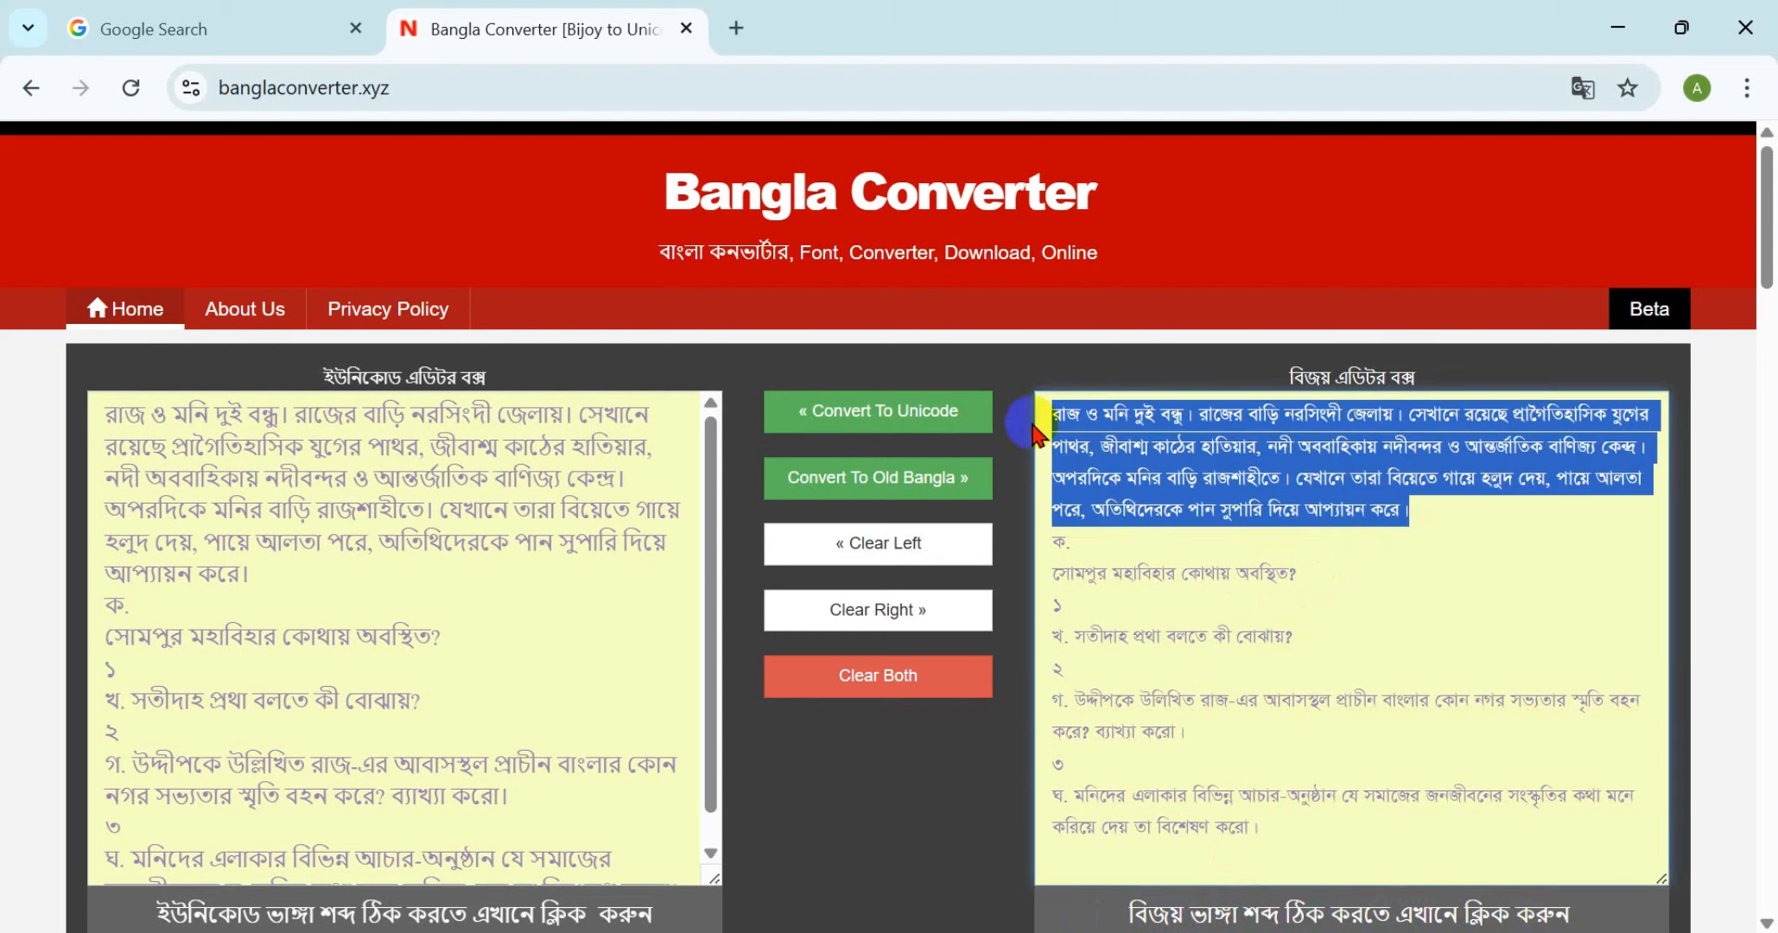
pyautogui.moveTo(1196, 931)
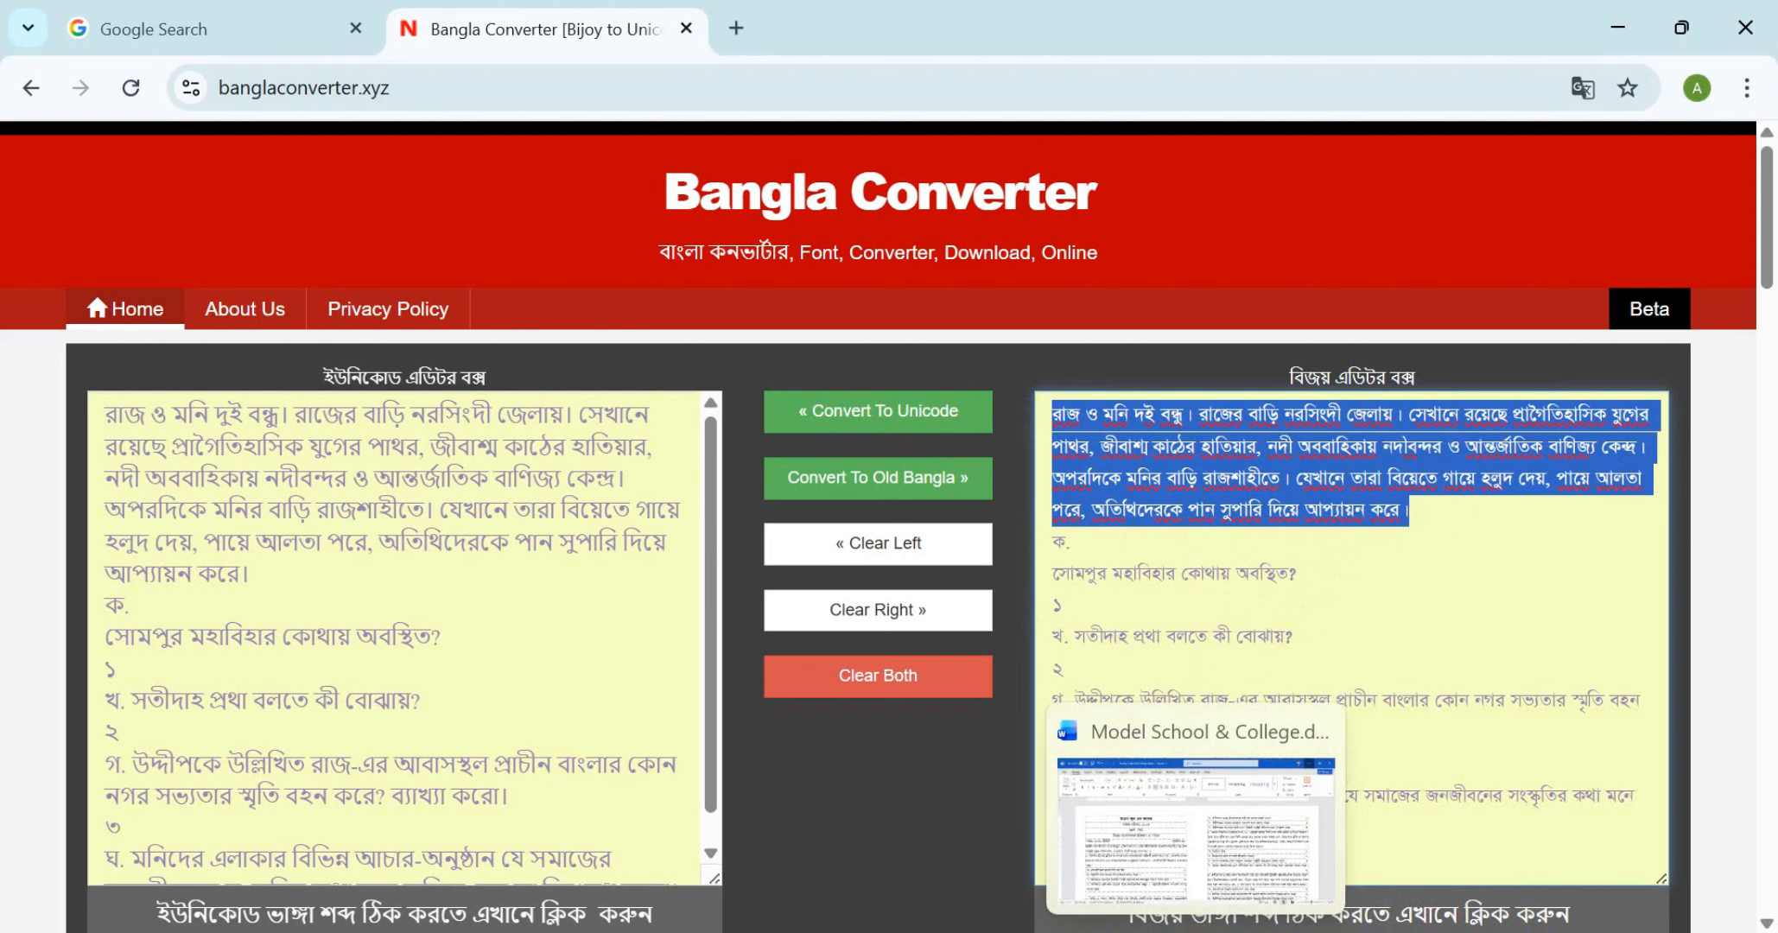
pyautogui.click(1195, 829)
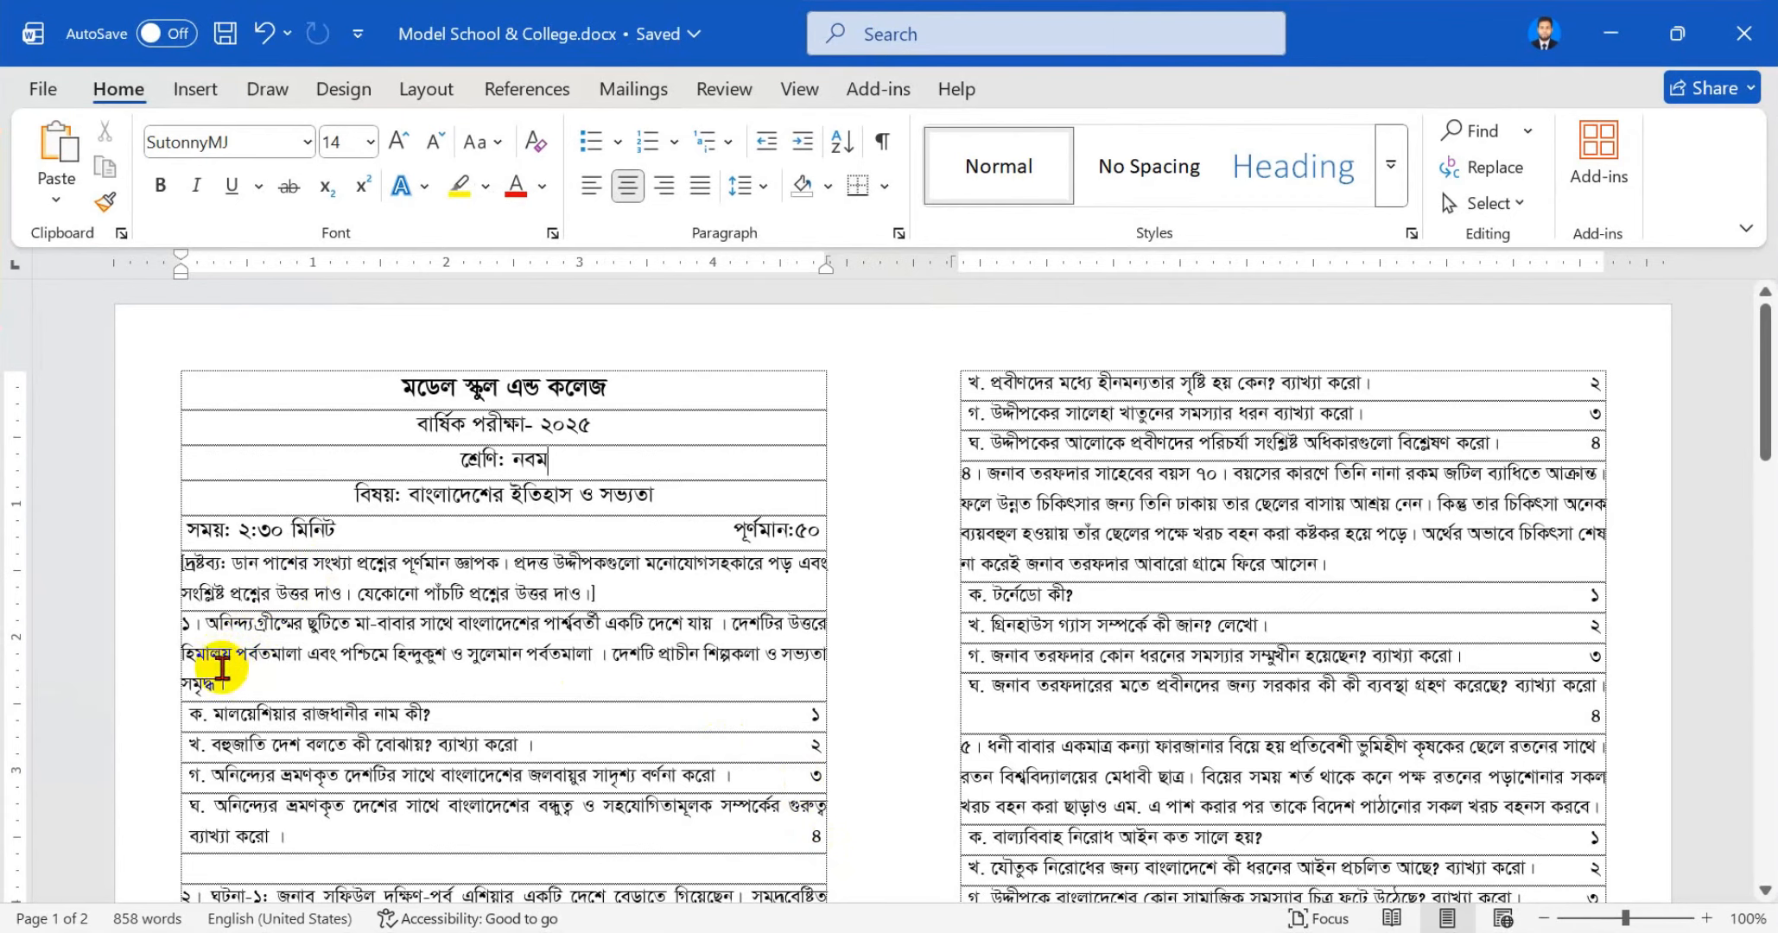
pyautogui.moveTo(228, 686); pyautogui.dragTo(211, 633)
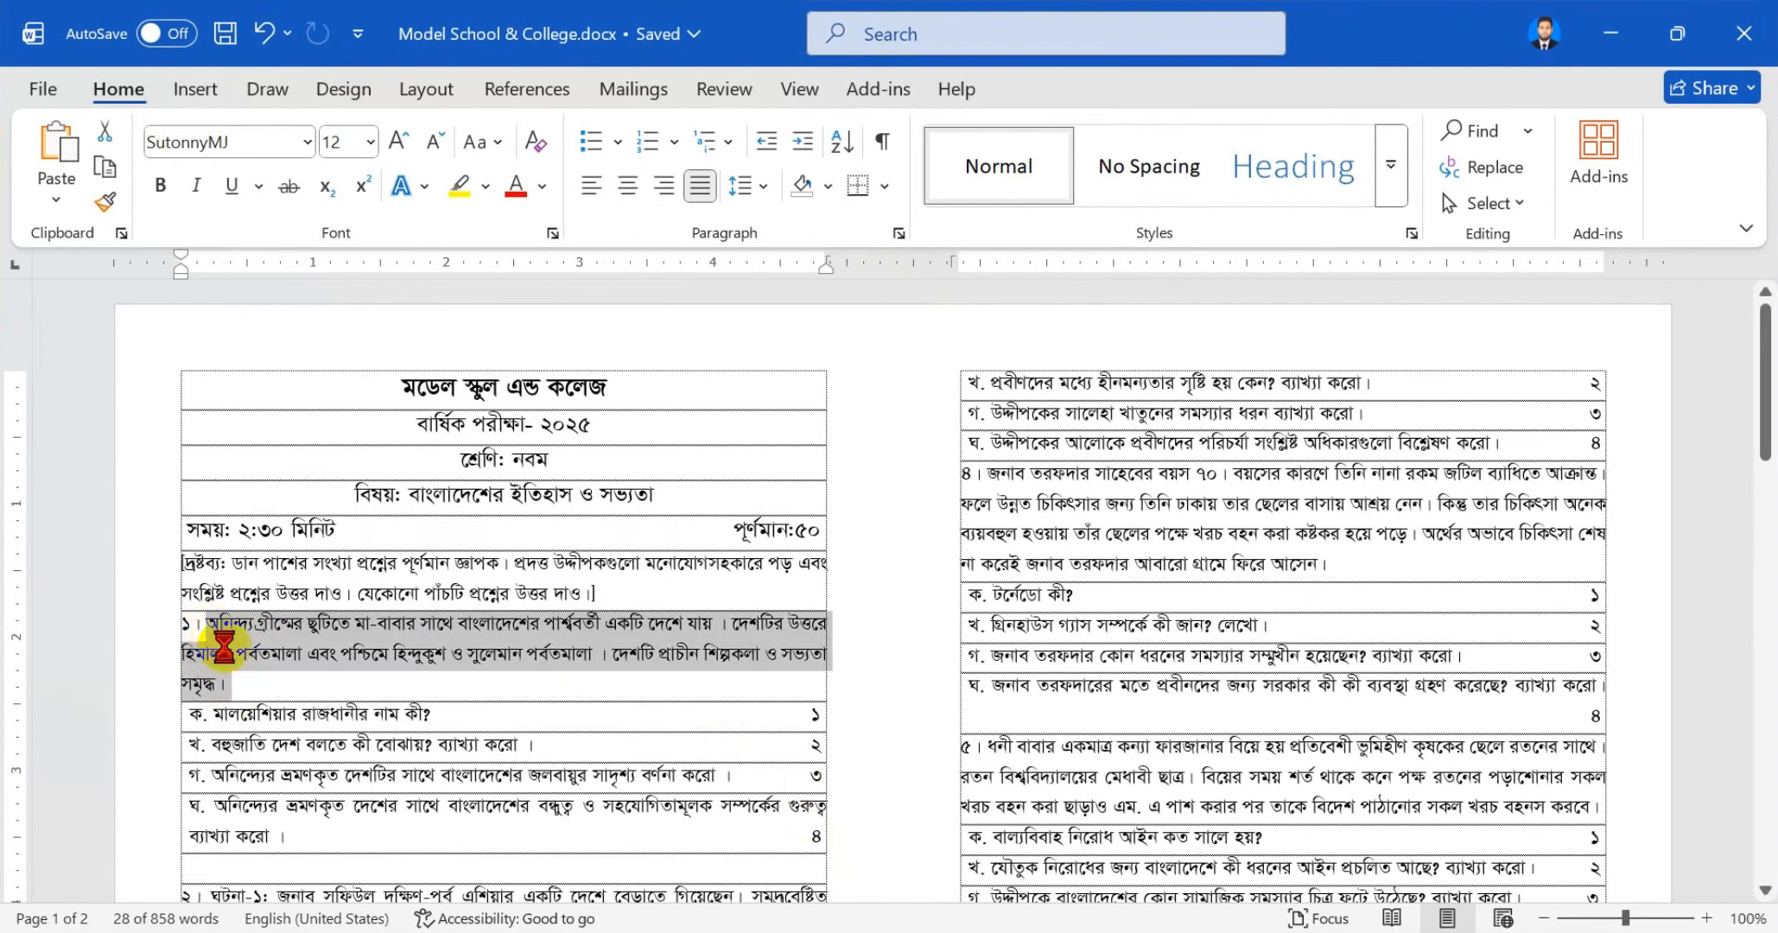
pyautogui.hotkey('ctrl', 'v')
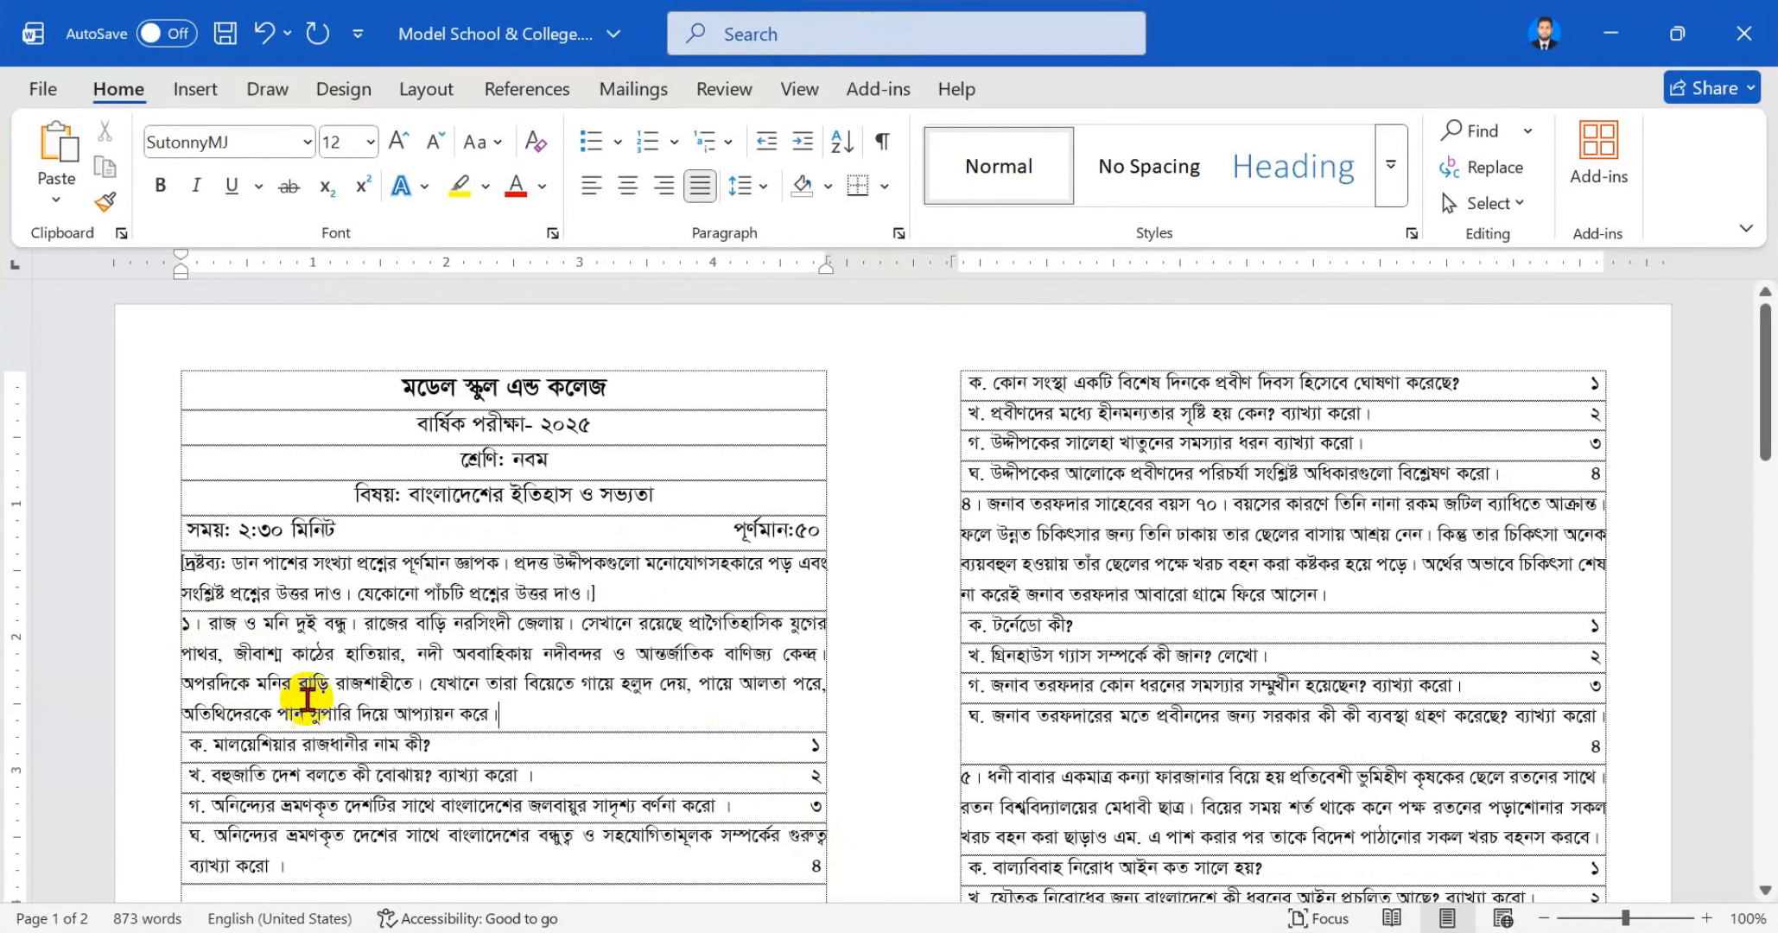
# Replace the text of sub-question ক under question ১ with "সোমপুর মহাবিহার কোথায় অবস্থিত?" copied from the converter
pyautogui.click(1139, 932)
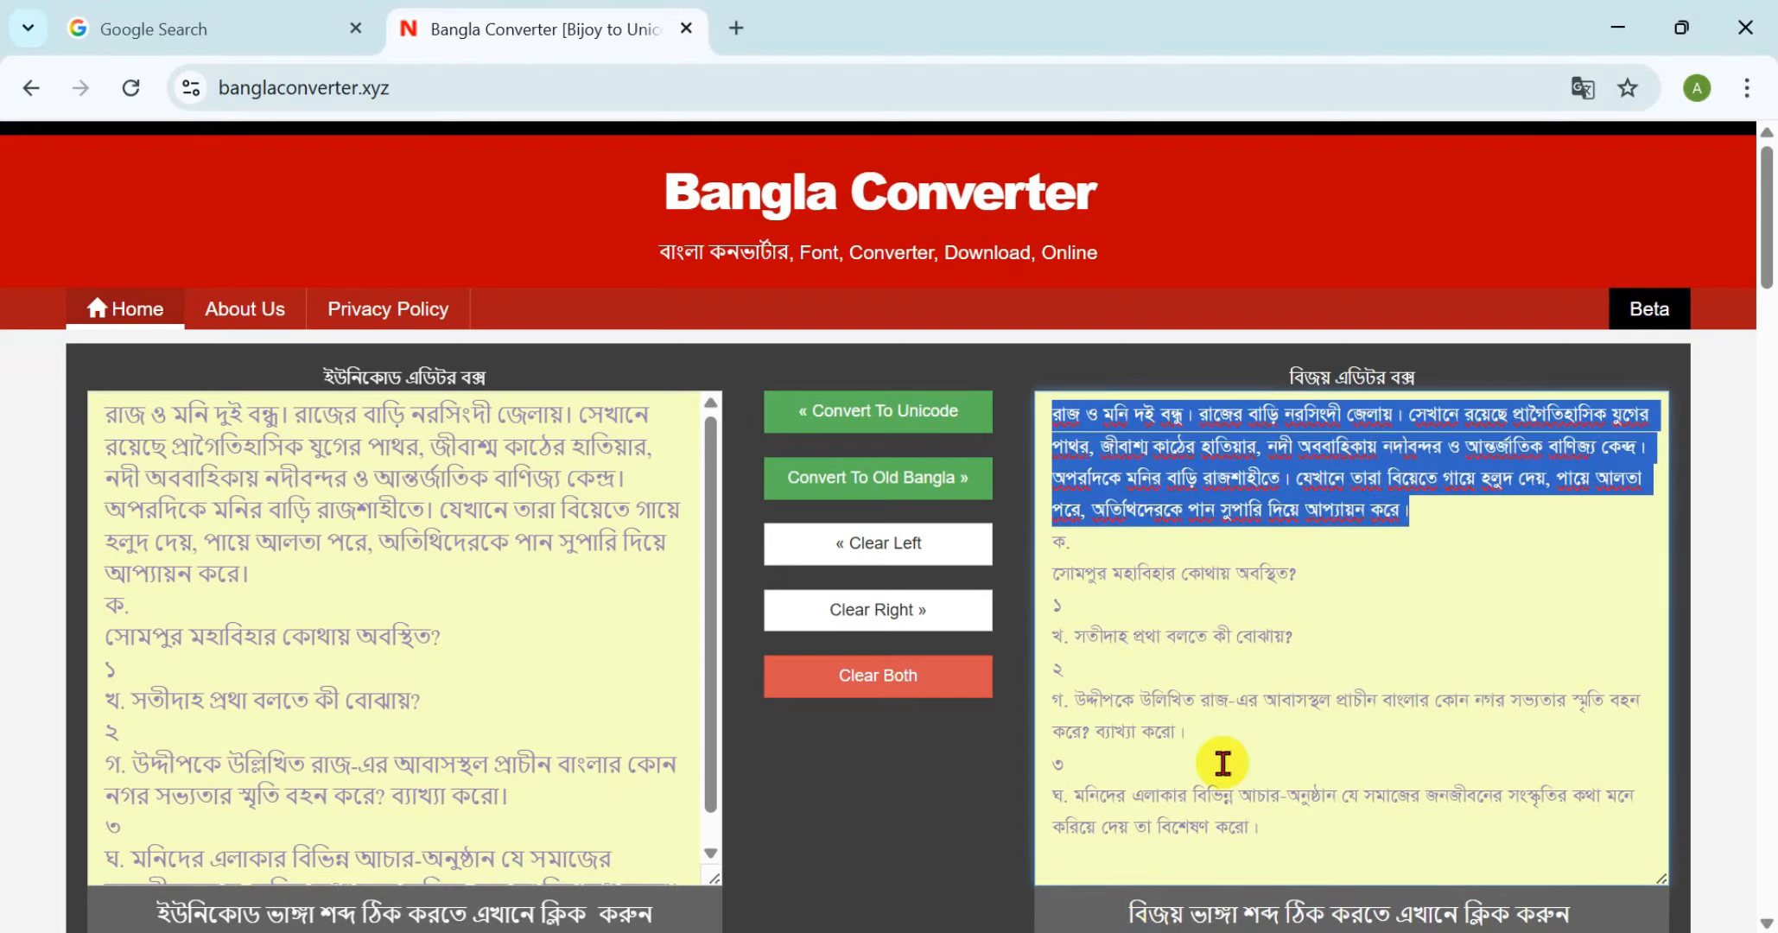
pyautogui.moveTo(1296, 572); pyautogui.dragTo(1041, 569)
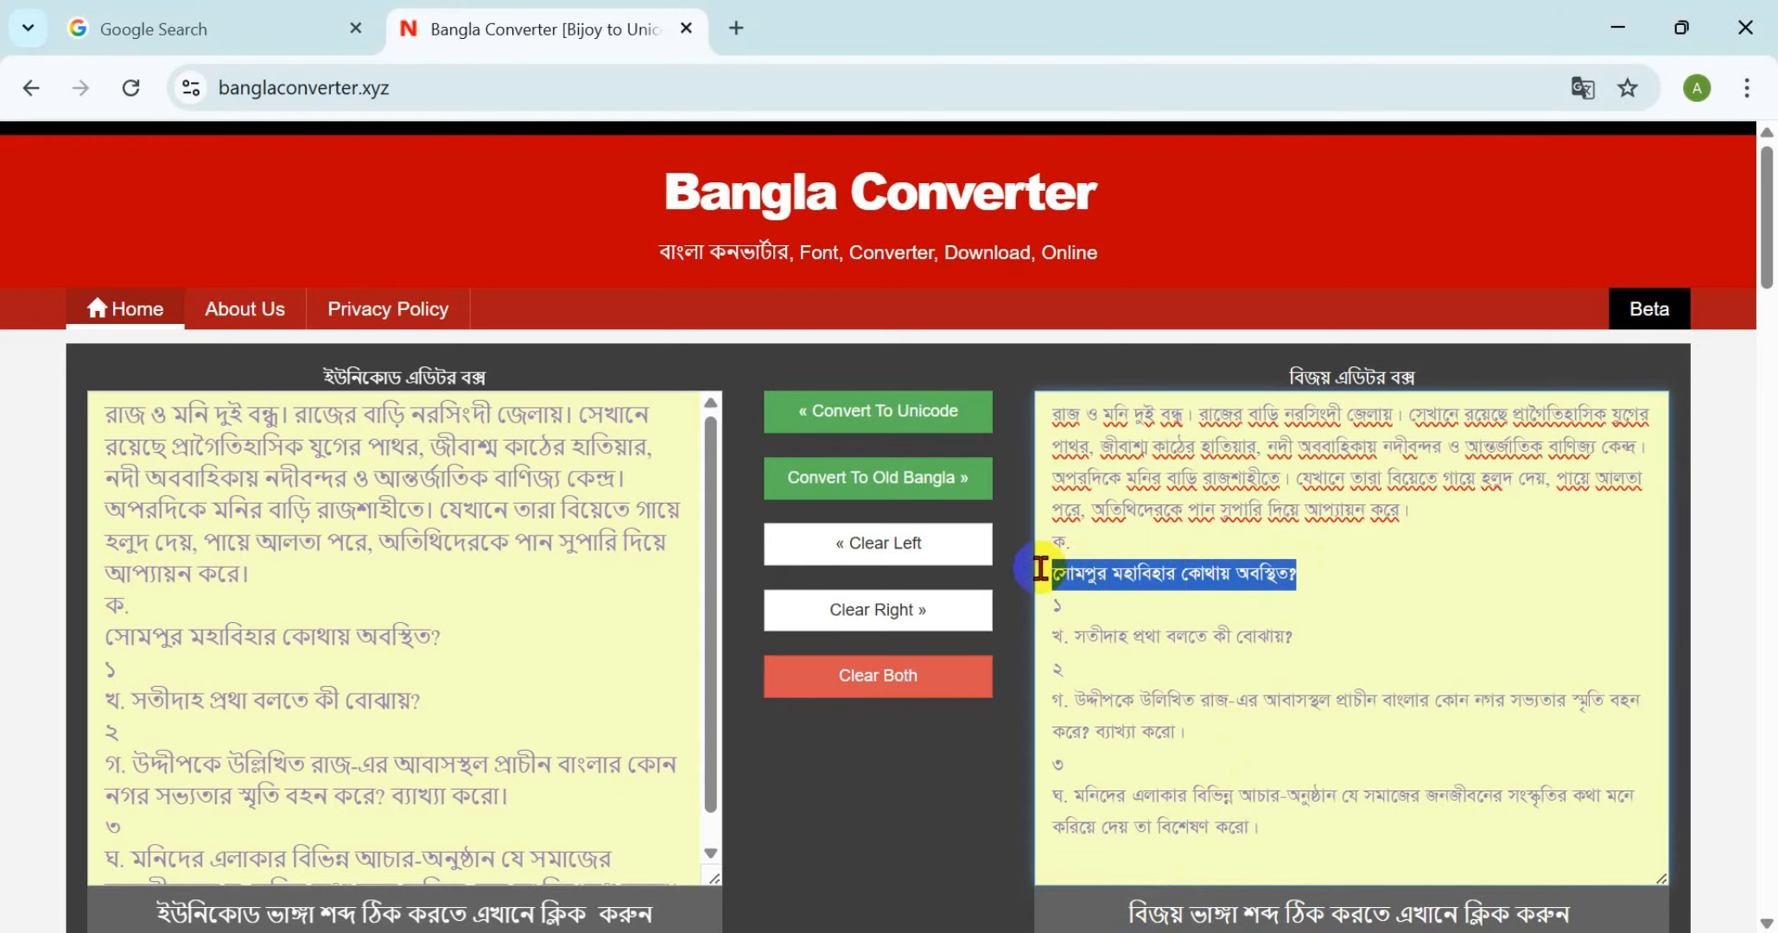
pyautogui.click(1210, 932)
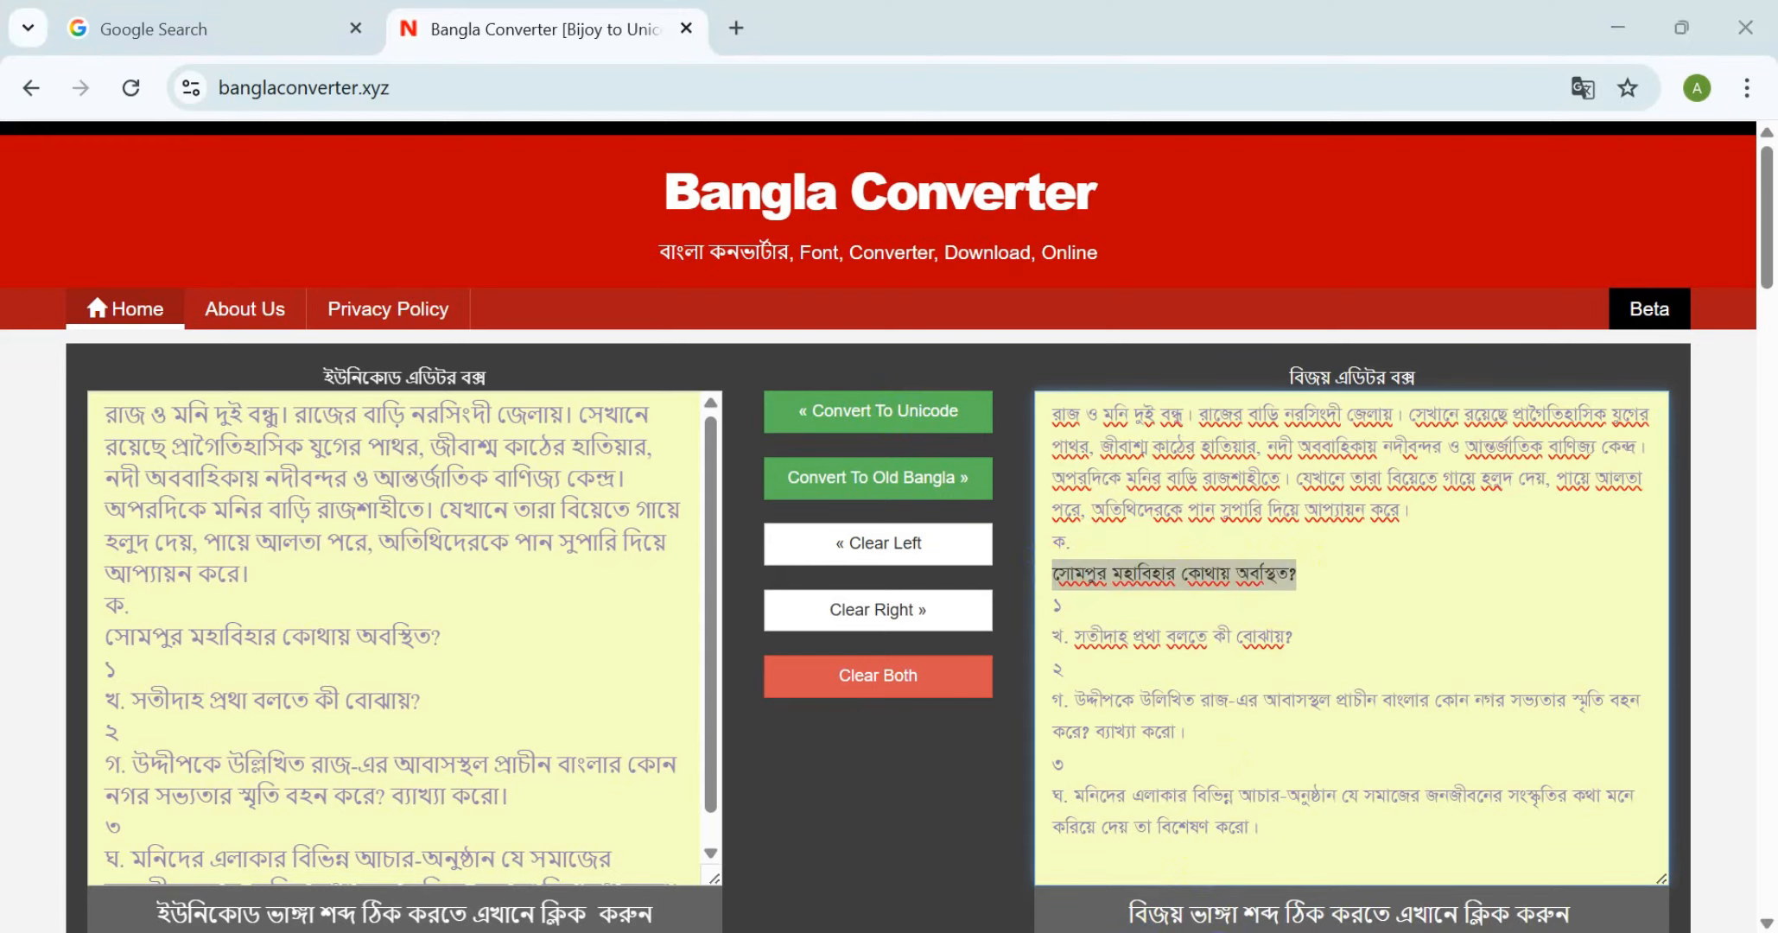
pyautogui.moveTo(449, 745); pyautogui.dragTo(218, 743)
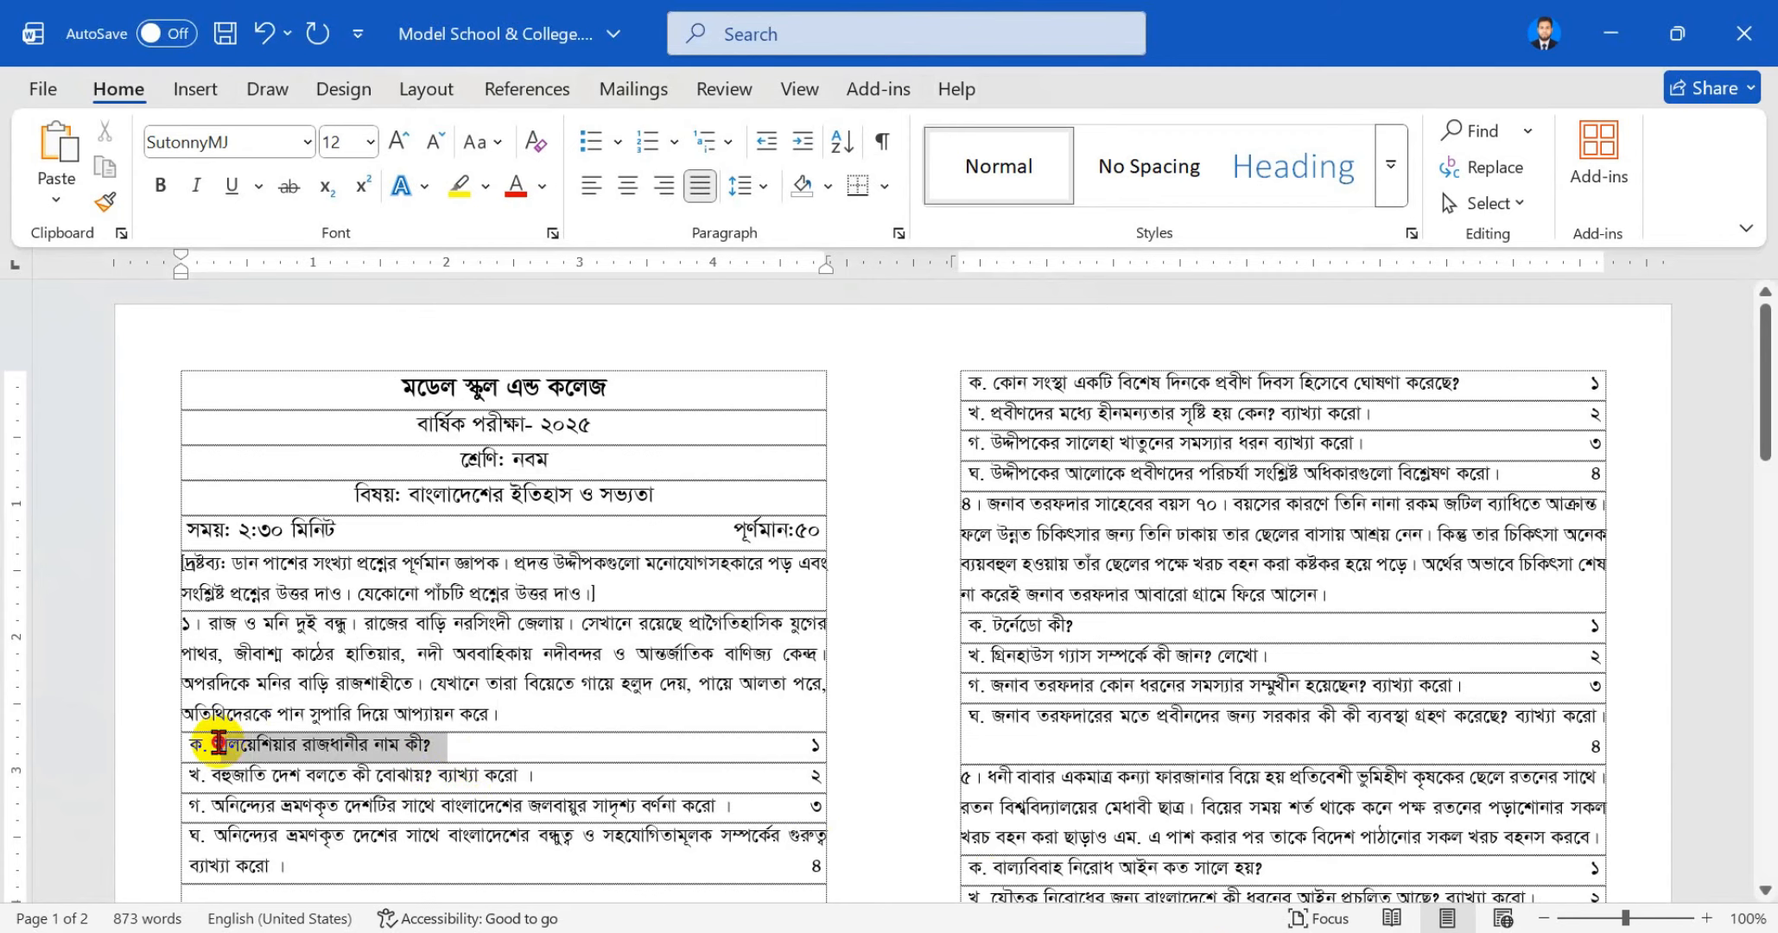
pyautogui.hotkey('ctrl', 'v')
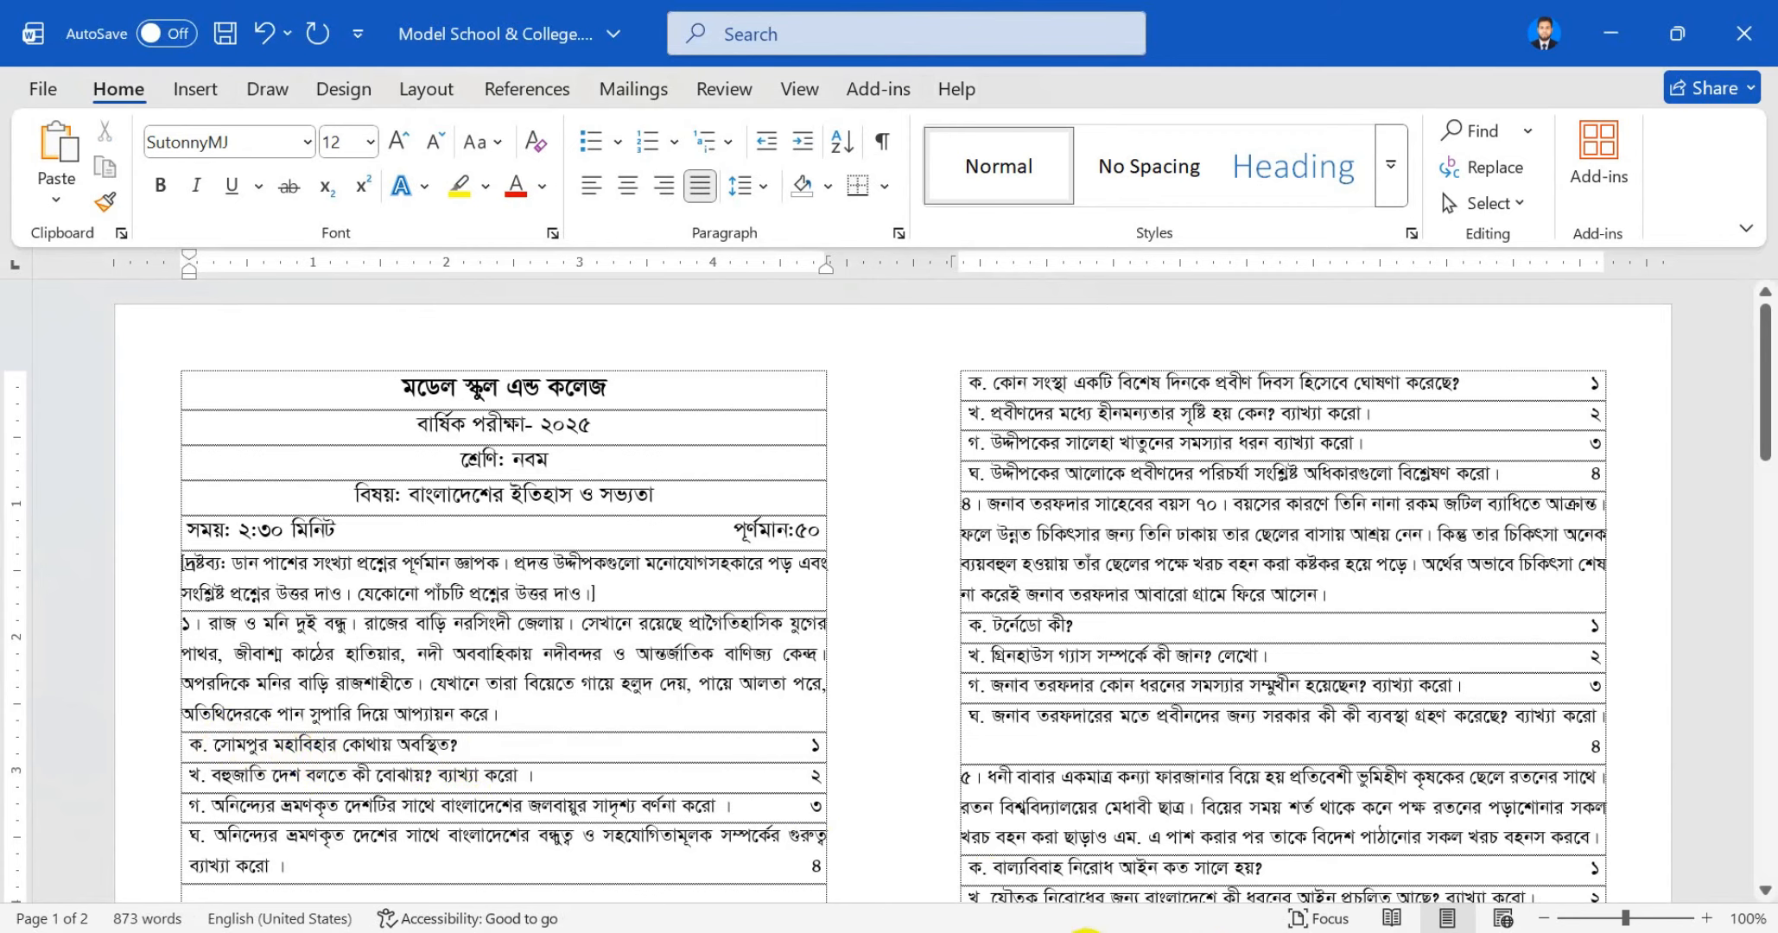
# Replace the text of sub-question খ under question ১ with "সতীদাহ প্রথা বলতে কী বোঝায়?" copied from the converter
pyautogui.click(1087, 932)
pyautogui.click(1252, 611)
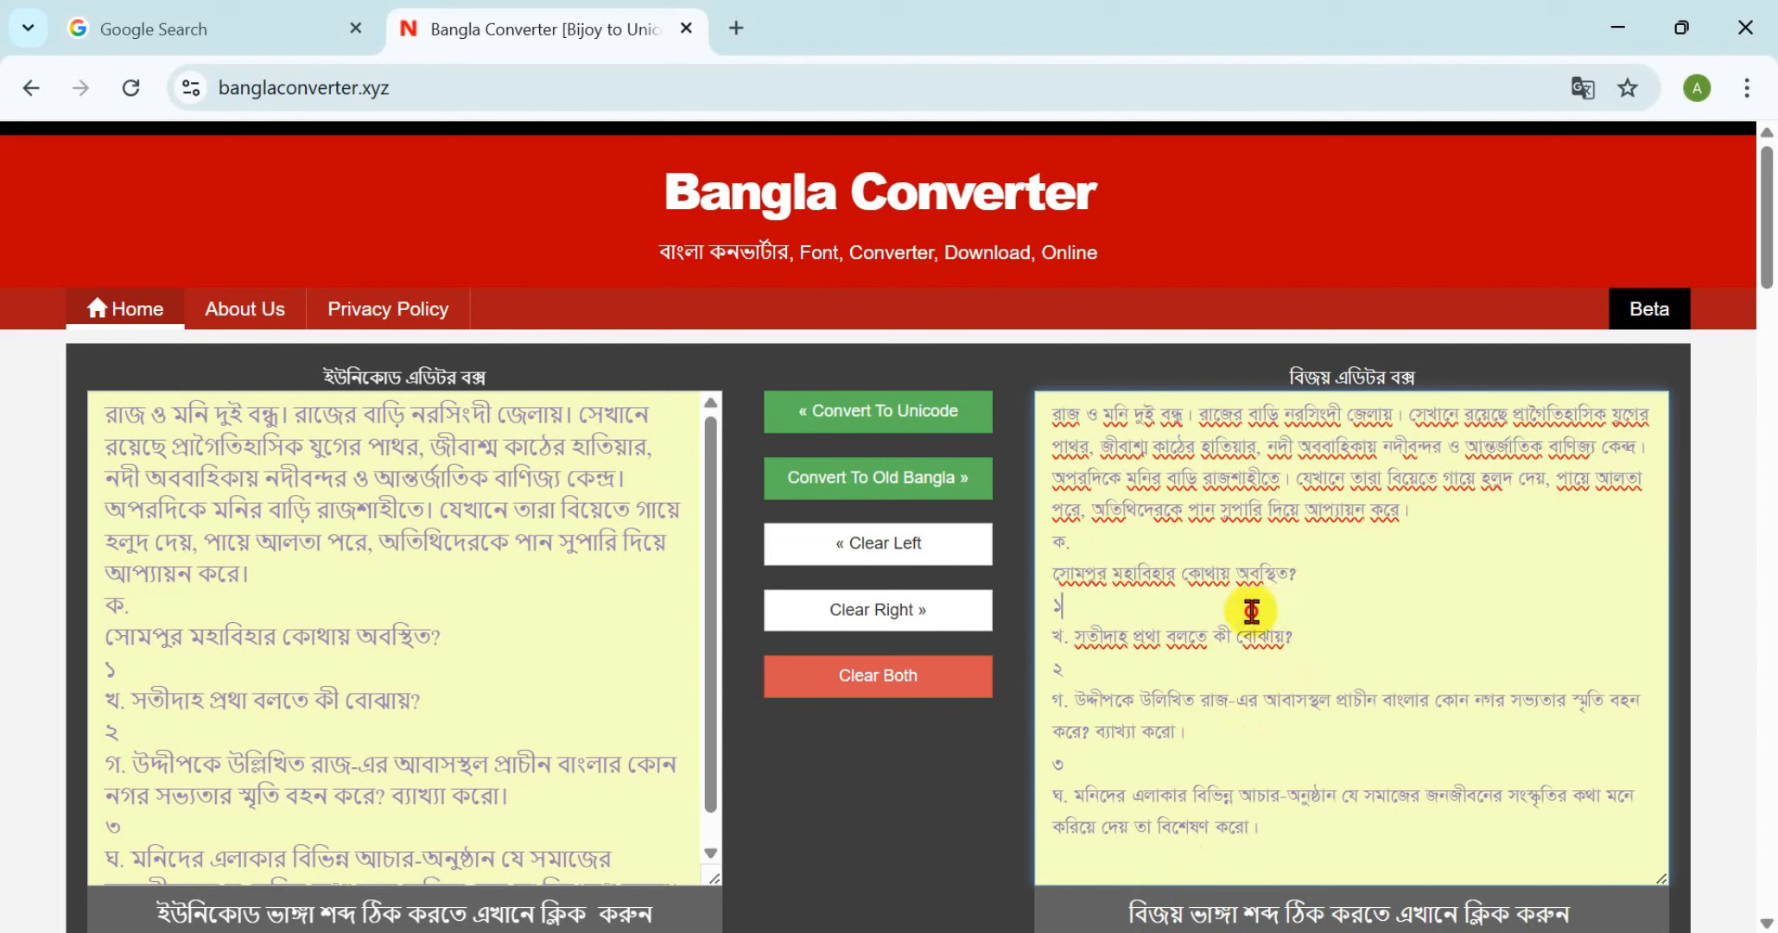
pyautogui.moveTo(1338, 637); pyautogui.dragTo(1075, 636)
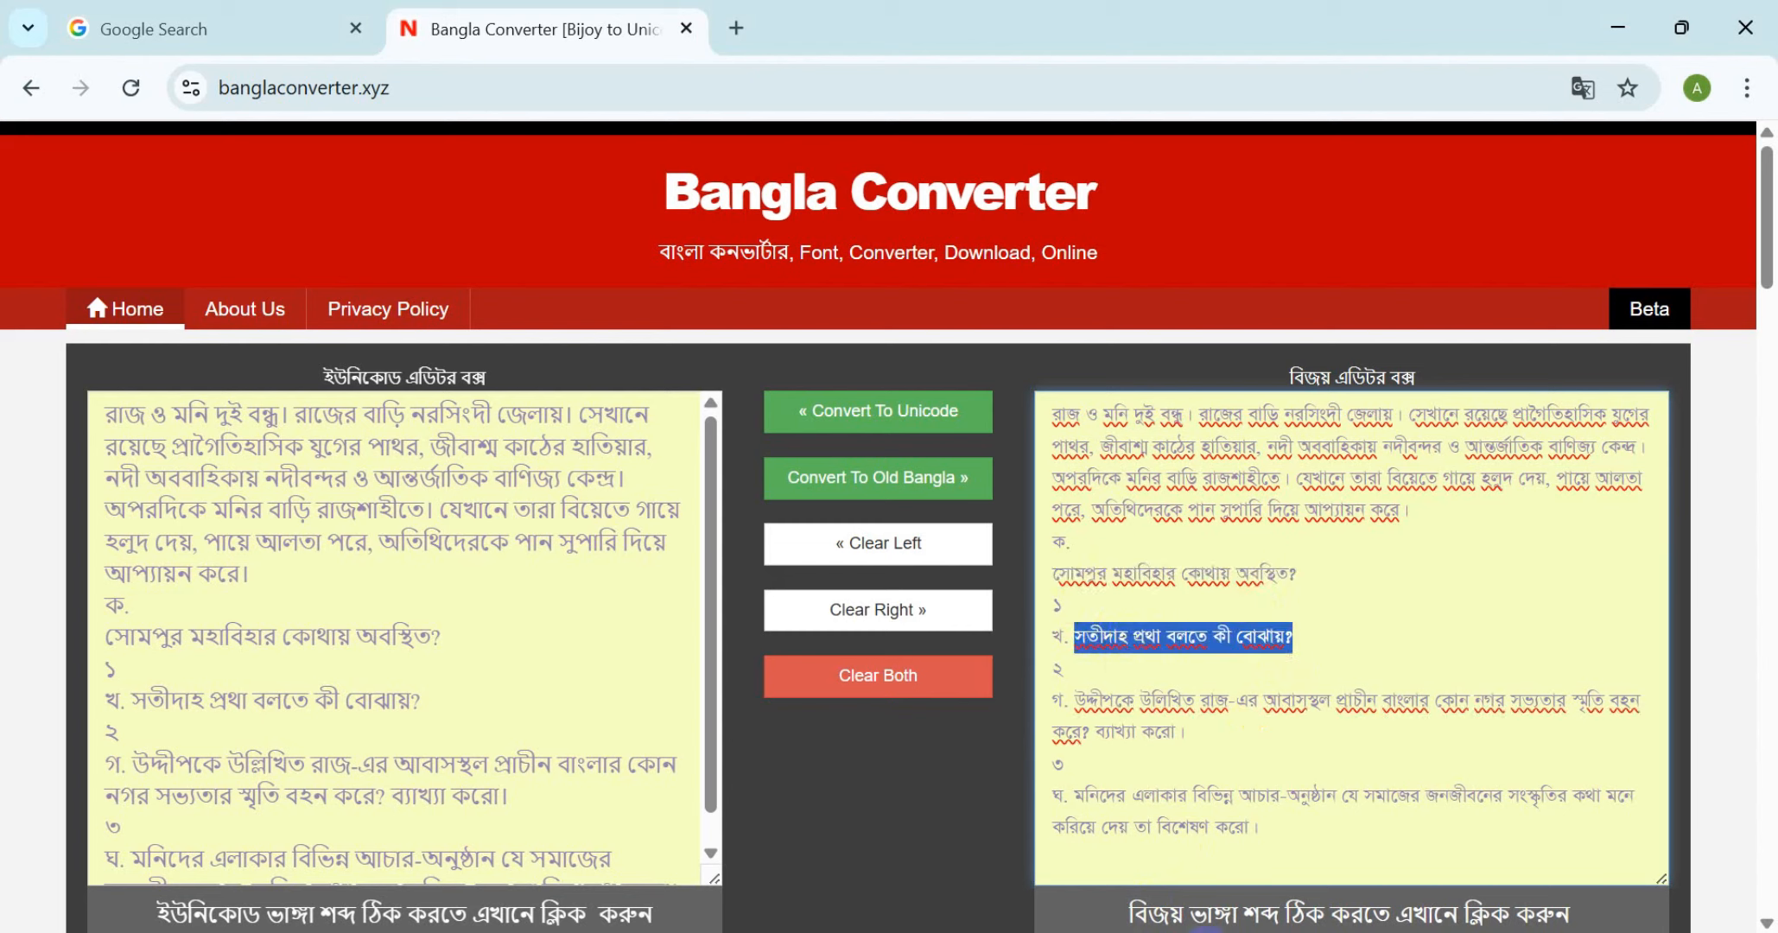
pyautogui.moveTo(1195, 932)
pyautogui.click(1196, 873)
pyautogui.scroll(-2, 468, 726)
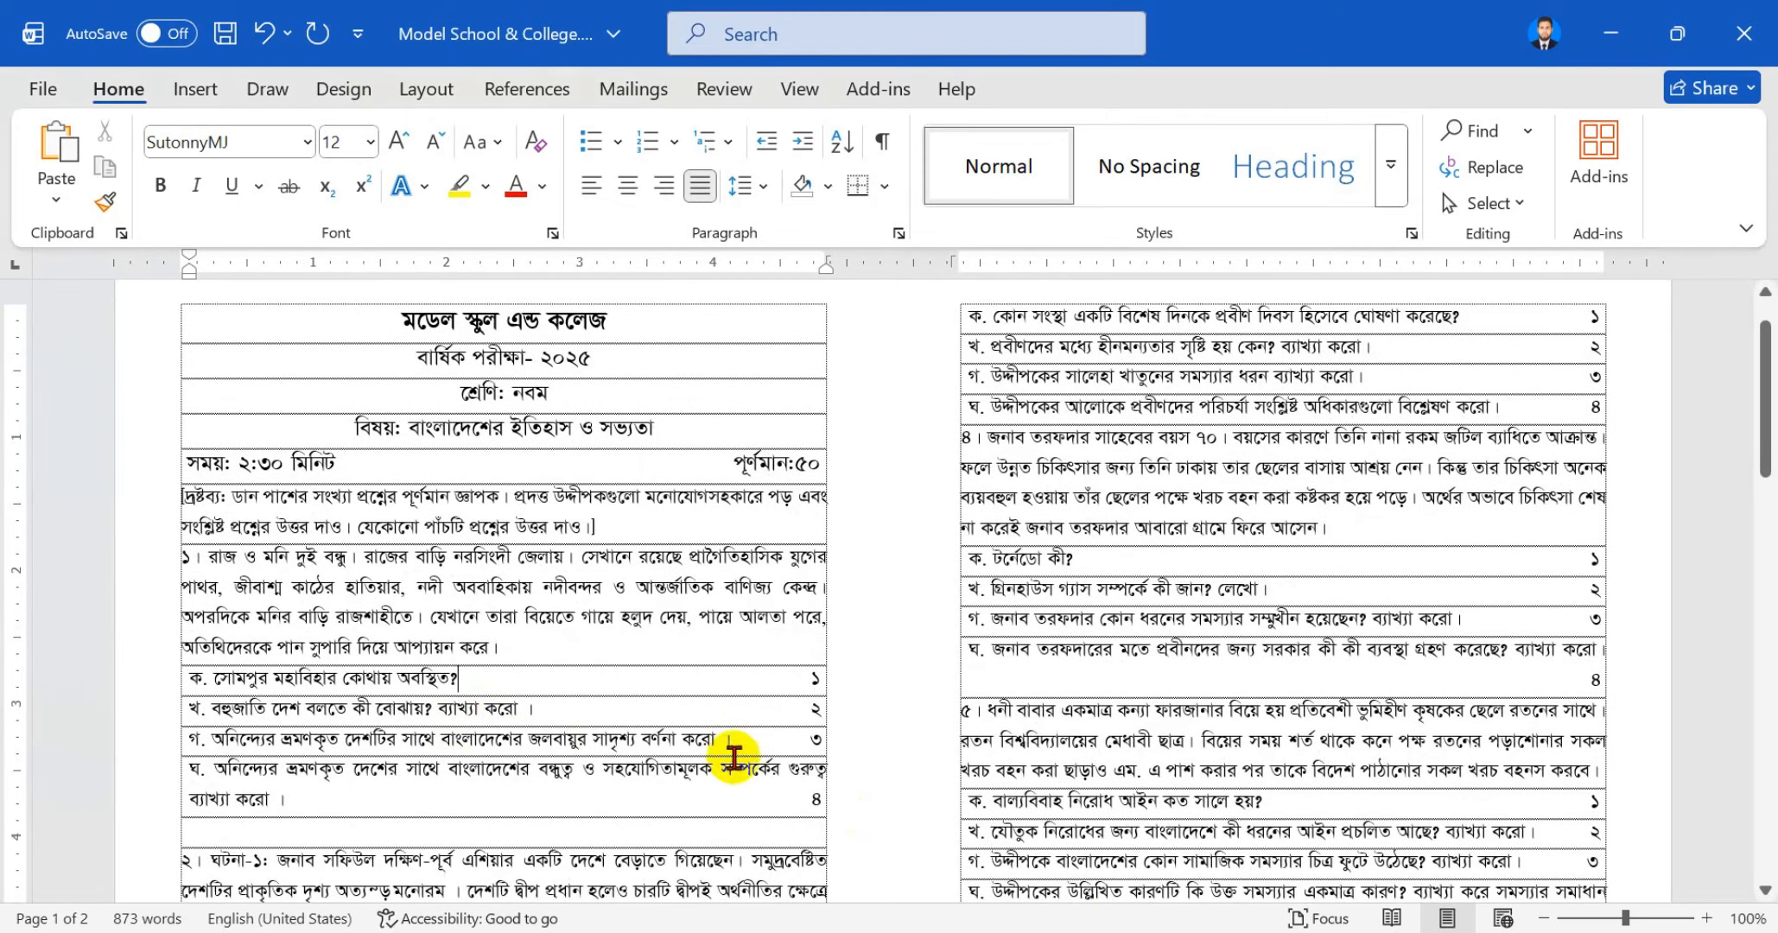
pyautogui.moveTo(542, 712); pyautogui.dragTo(219, 712)
pyautogui.hotkey('ctrl', 'v')
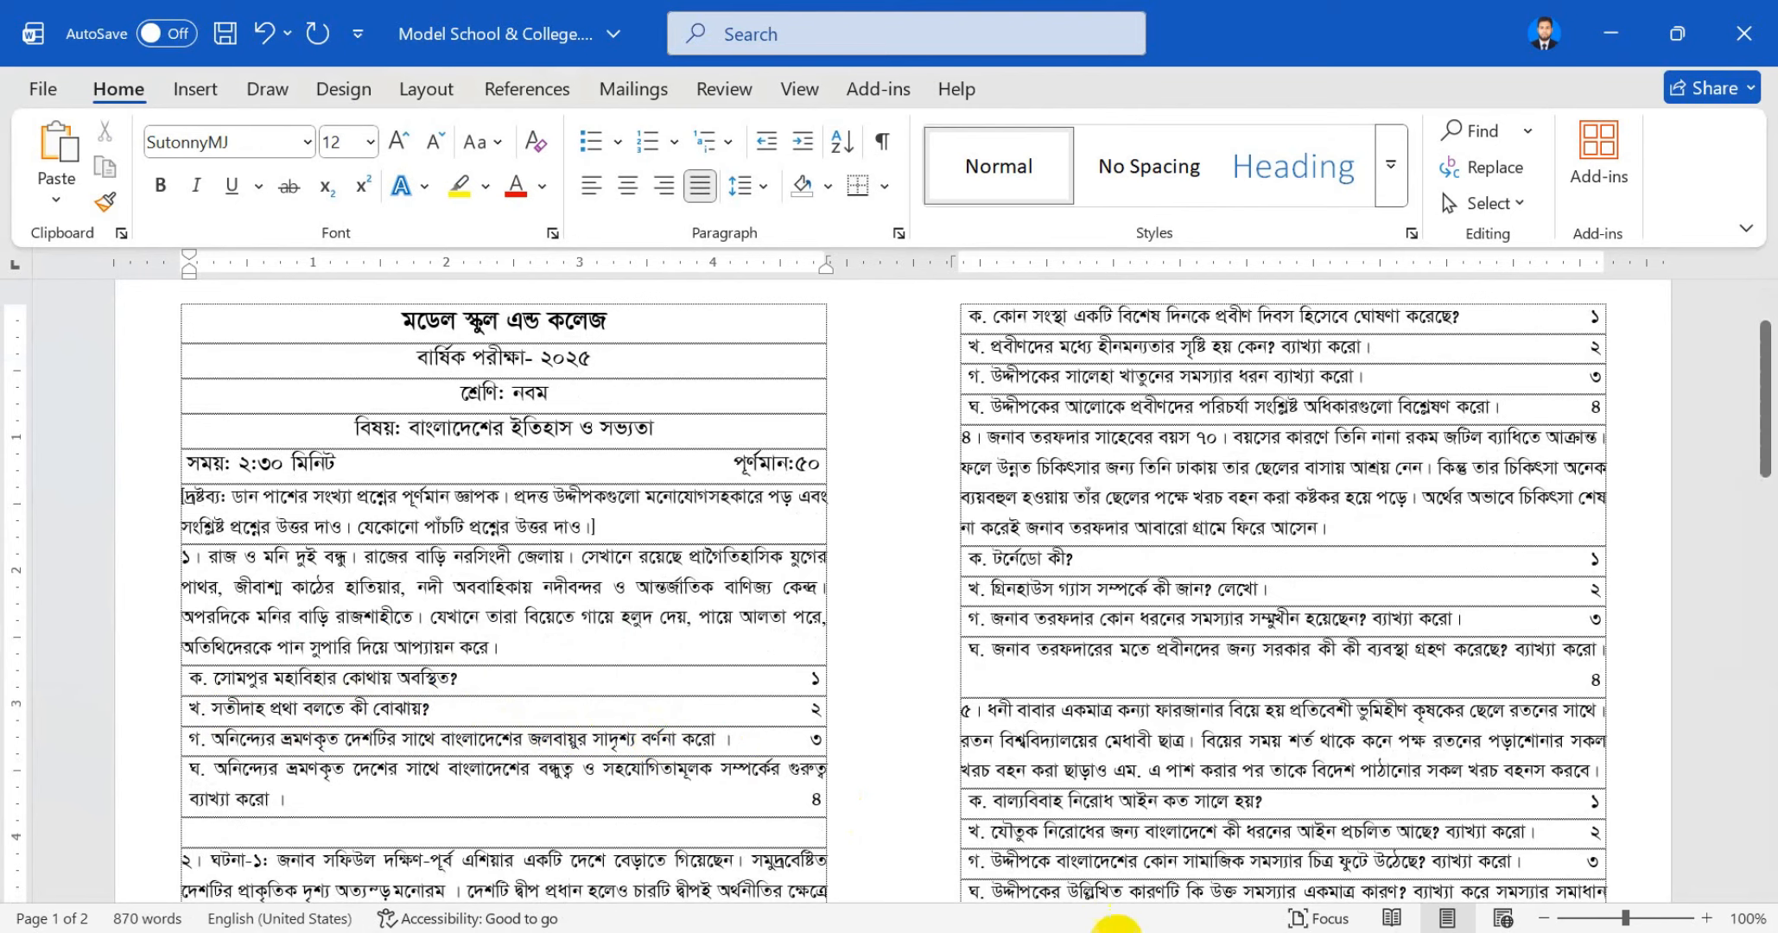
# Replace sub-question গ's text under question ১ with the converter's sentence about রাজ-এর আবাসস্থল, and align its mark ৩ with the other marks
pyautogui.click(1118, 932)
pyautogui.scroll(-2, 1212, 722)
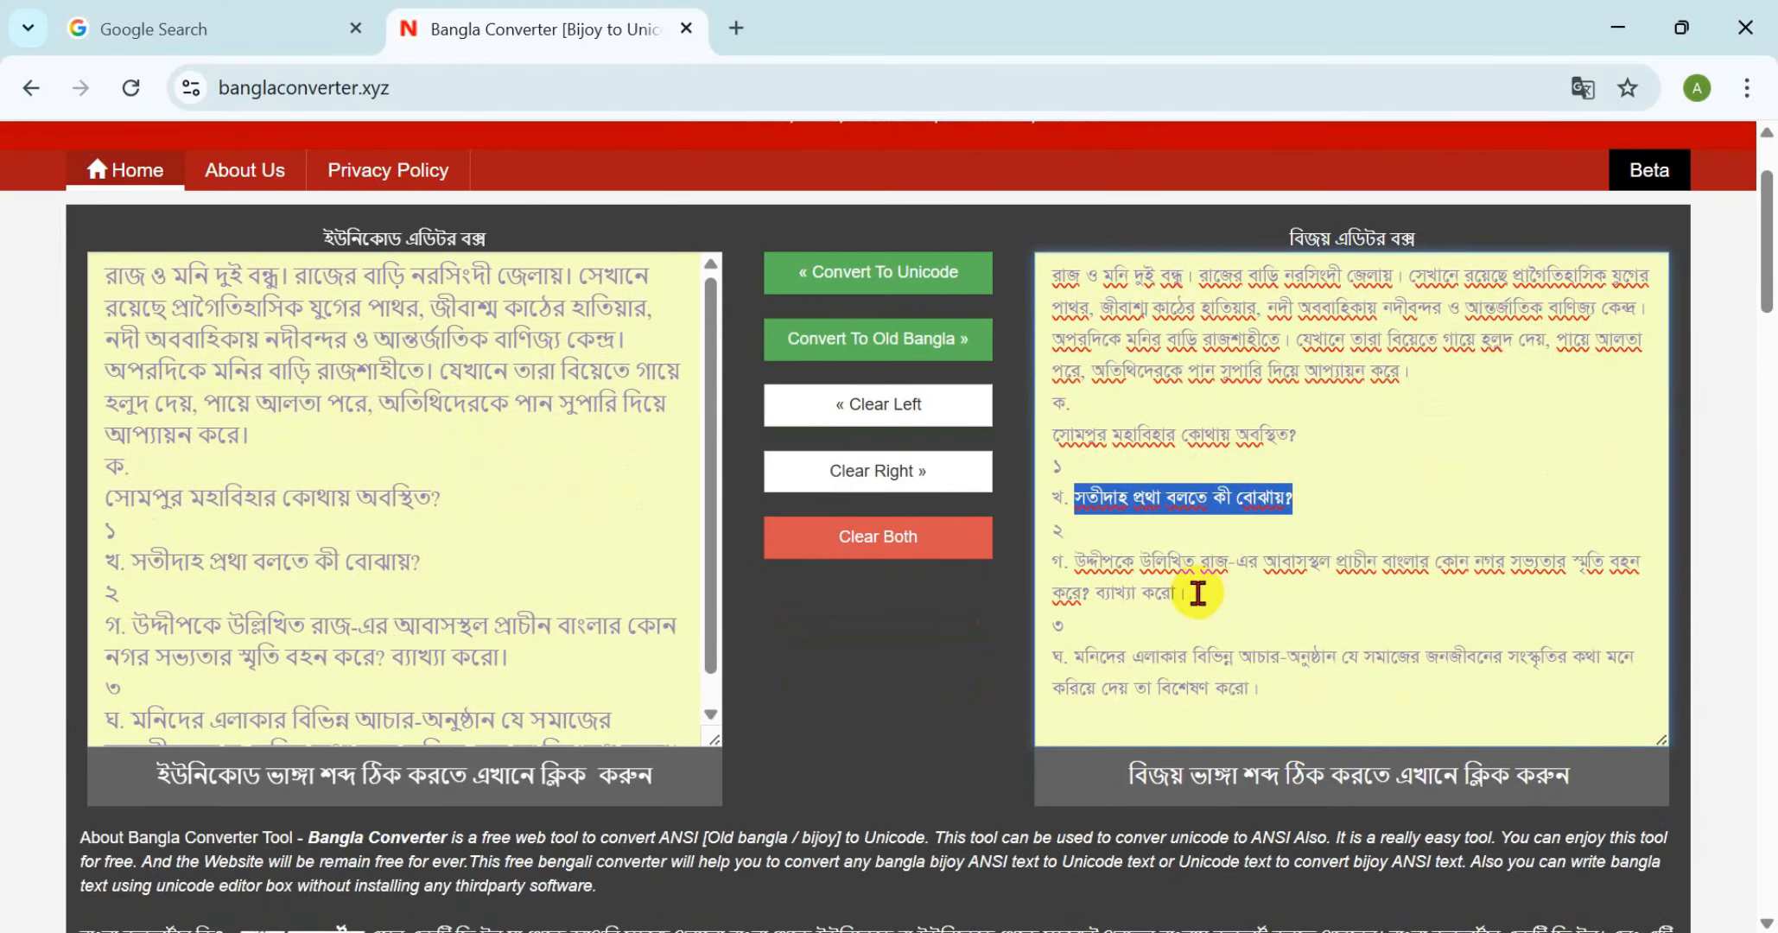
pyautogui.moveTo(1198, 594); pyautogui.dragTo(1083, 566)
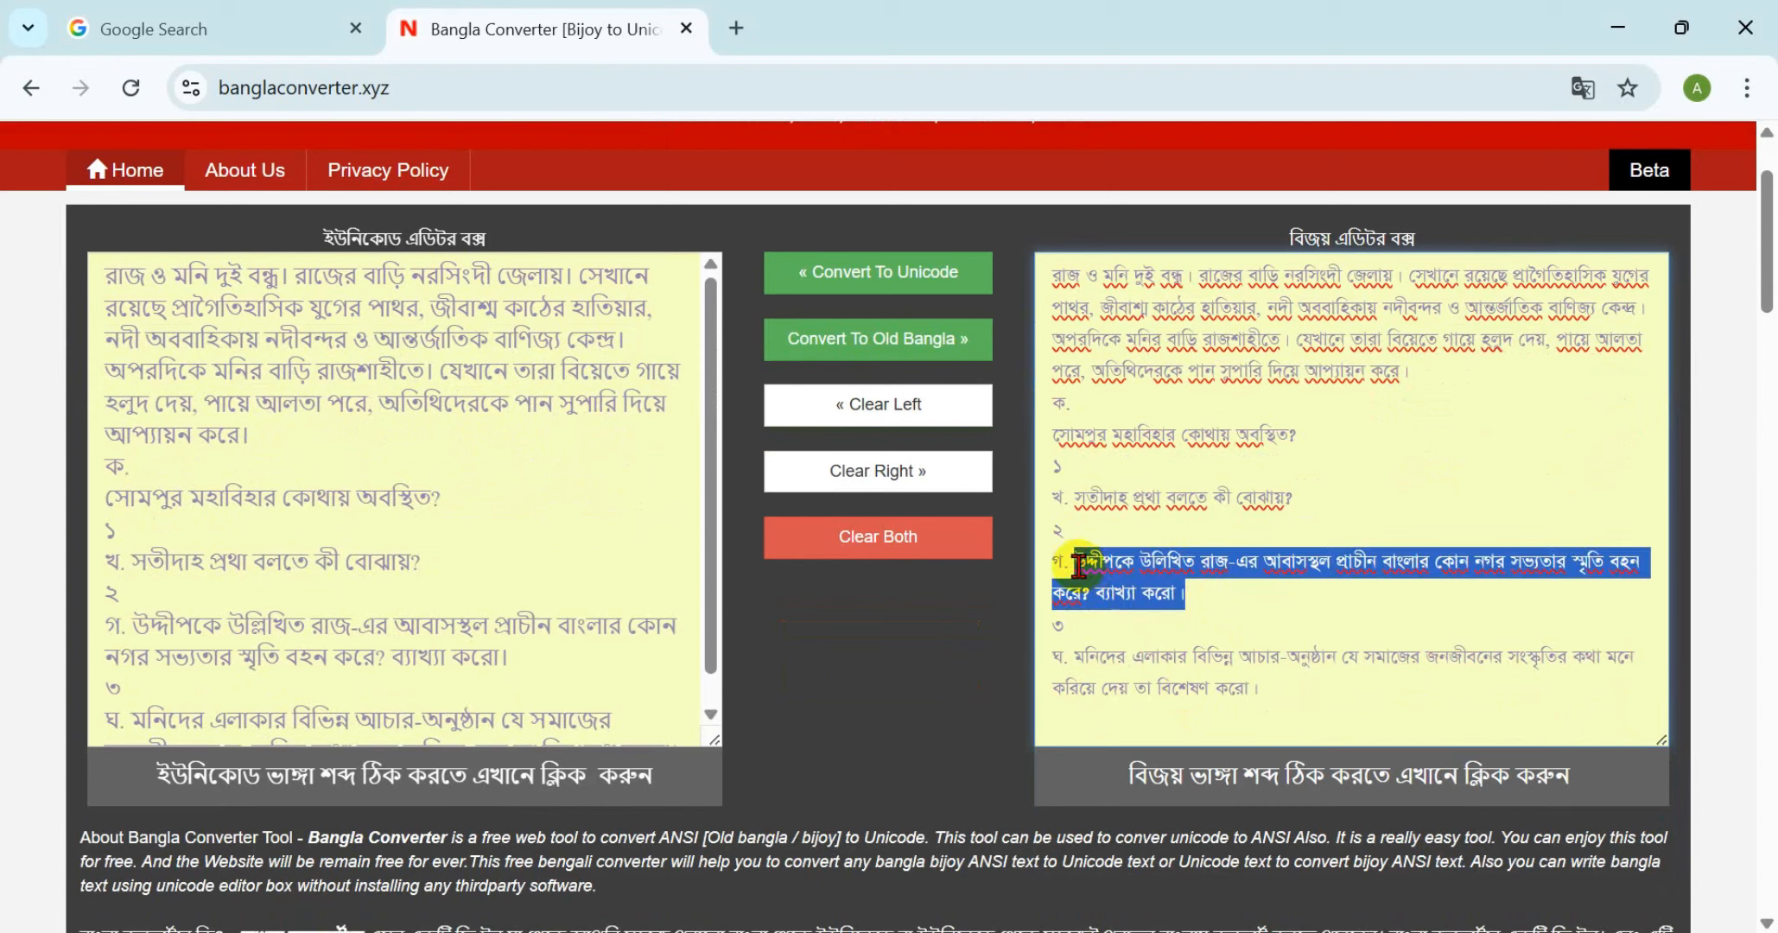
pyautogui.click(1217, 930)
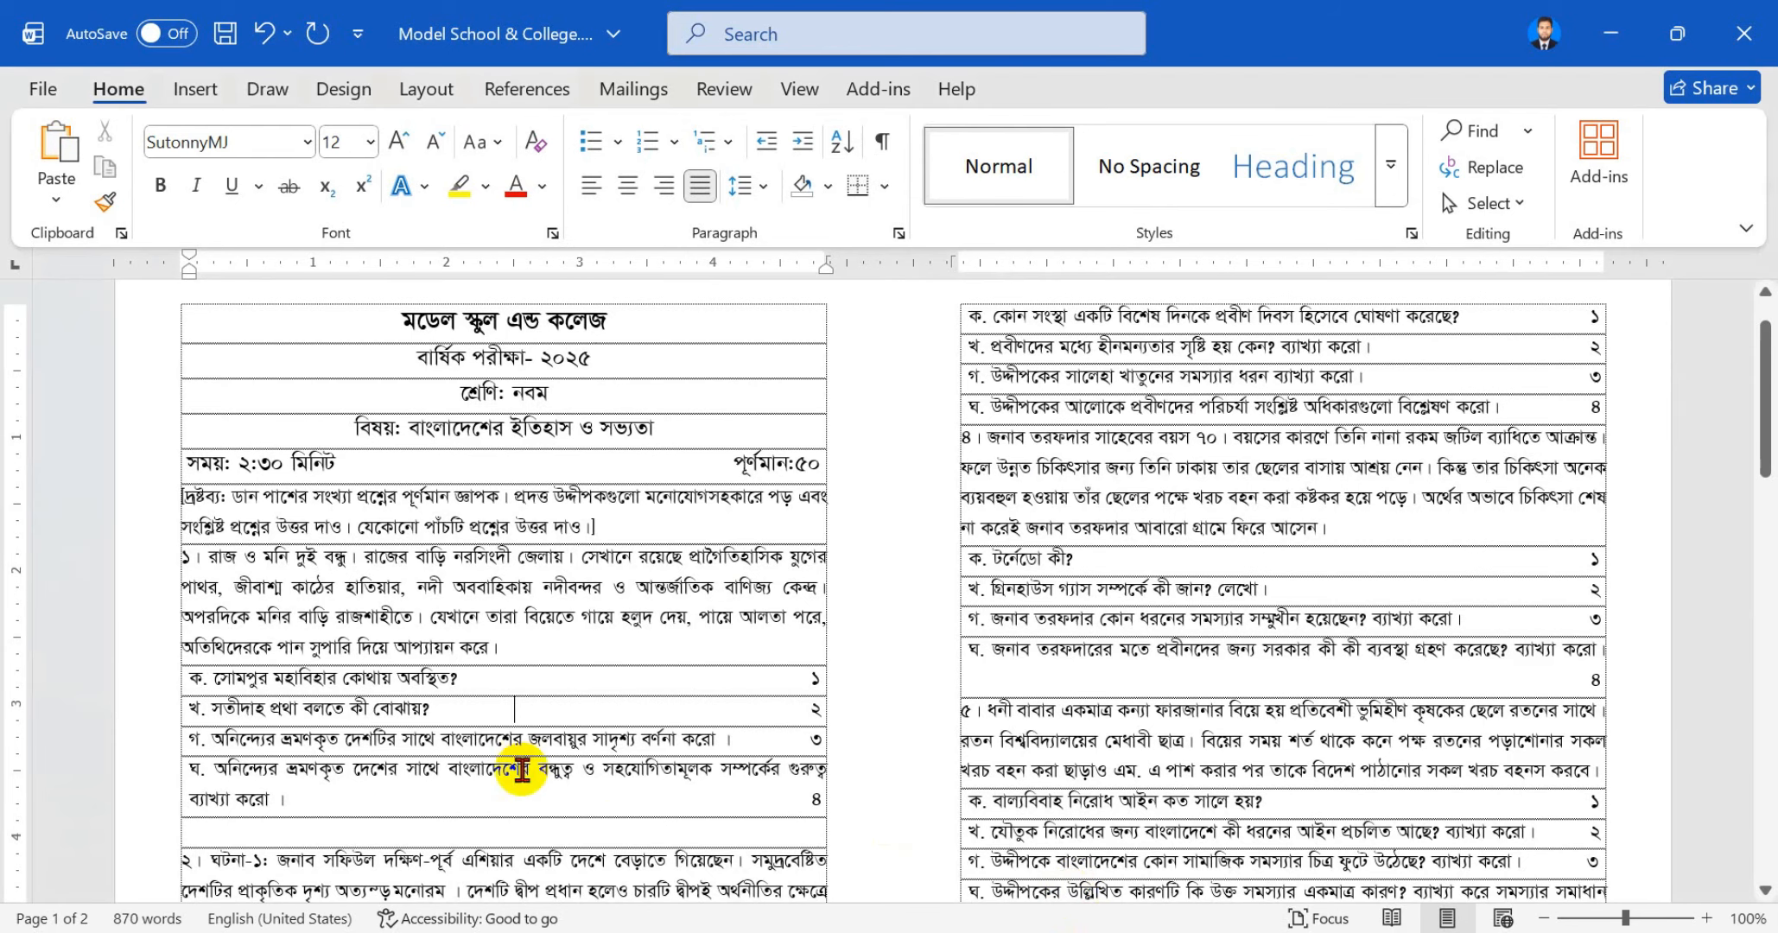
pyautogui.moveTo(773, 735); pyautogui.dragTo(233, 745)
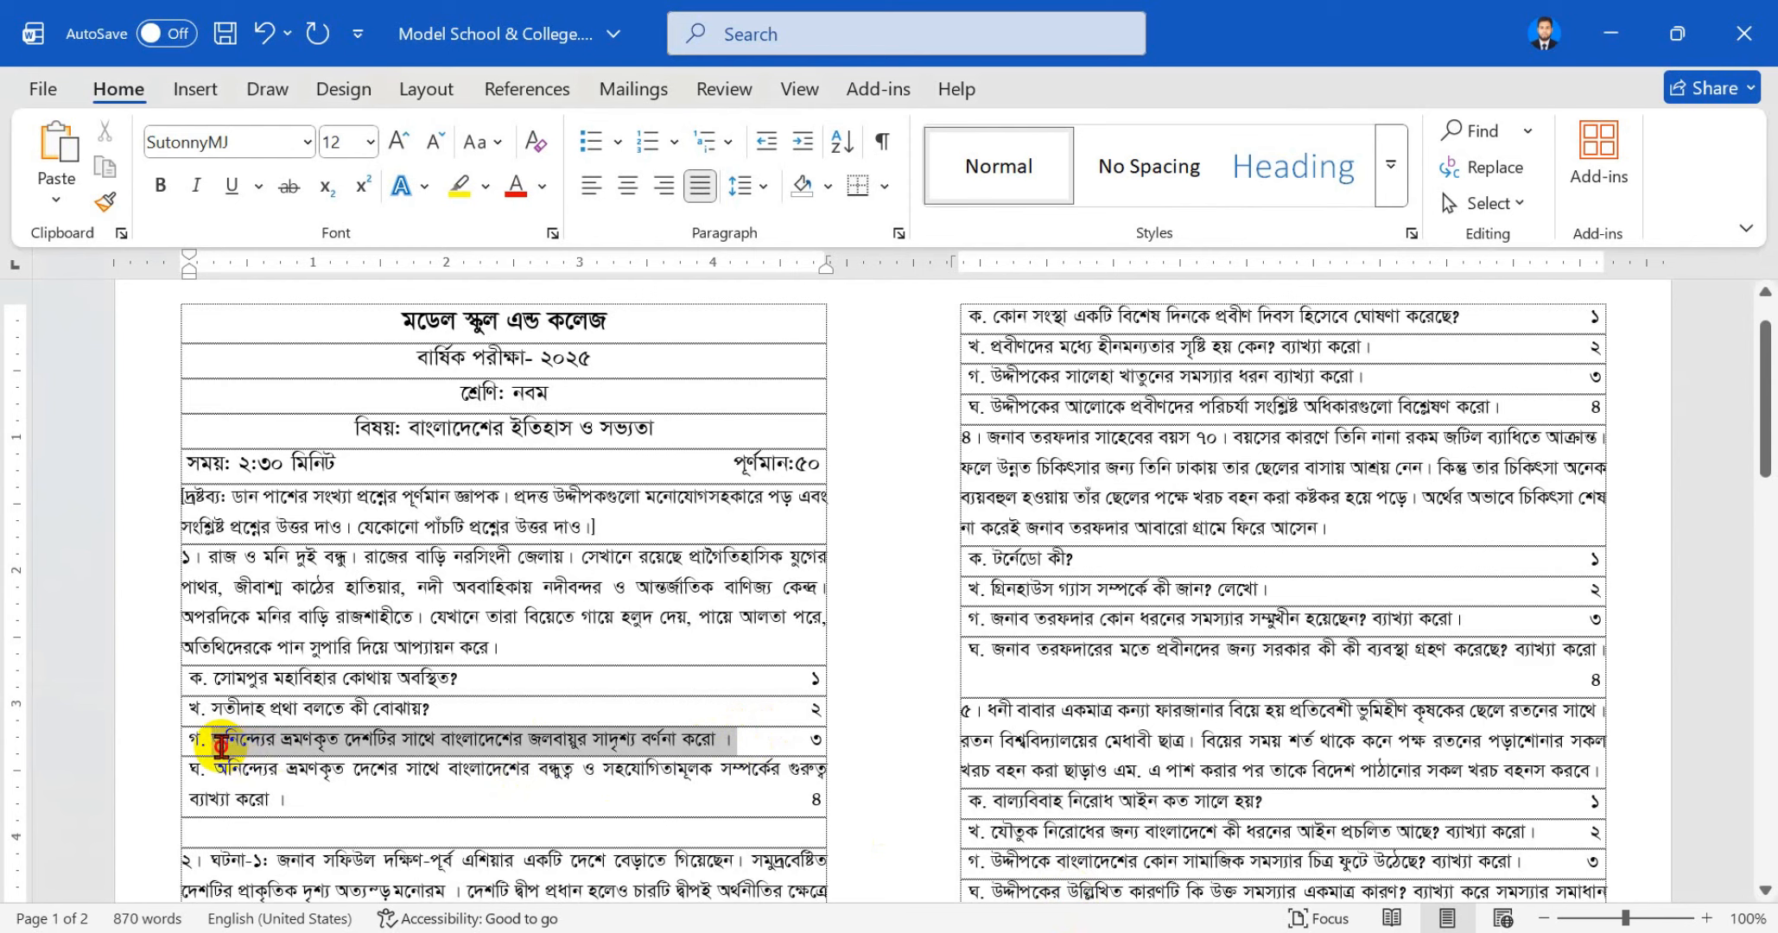
pyautogui.write('উদ্দীপকে উলি-খিত রাজ-এর আবাসস্থল প্রাচীন বাংলার কোন নগর সভ্যতার স্মৃতি বহন করে? ব্যাখ্যা করো।')
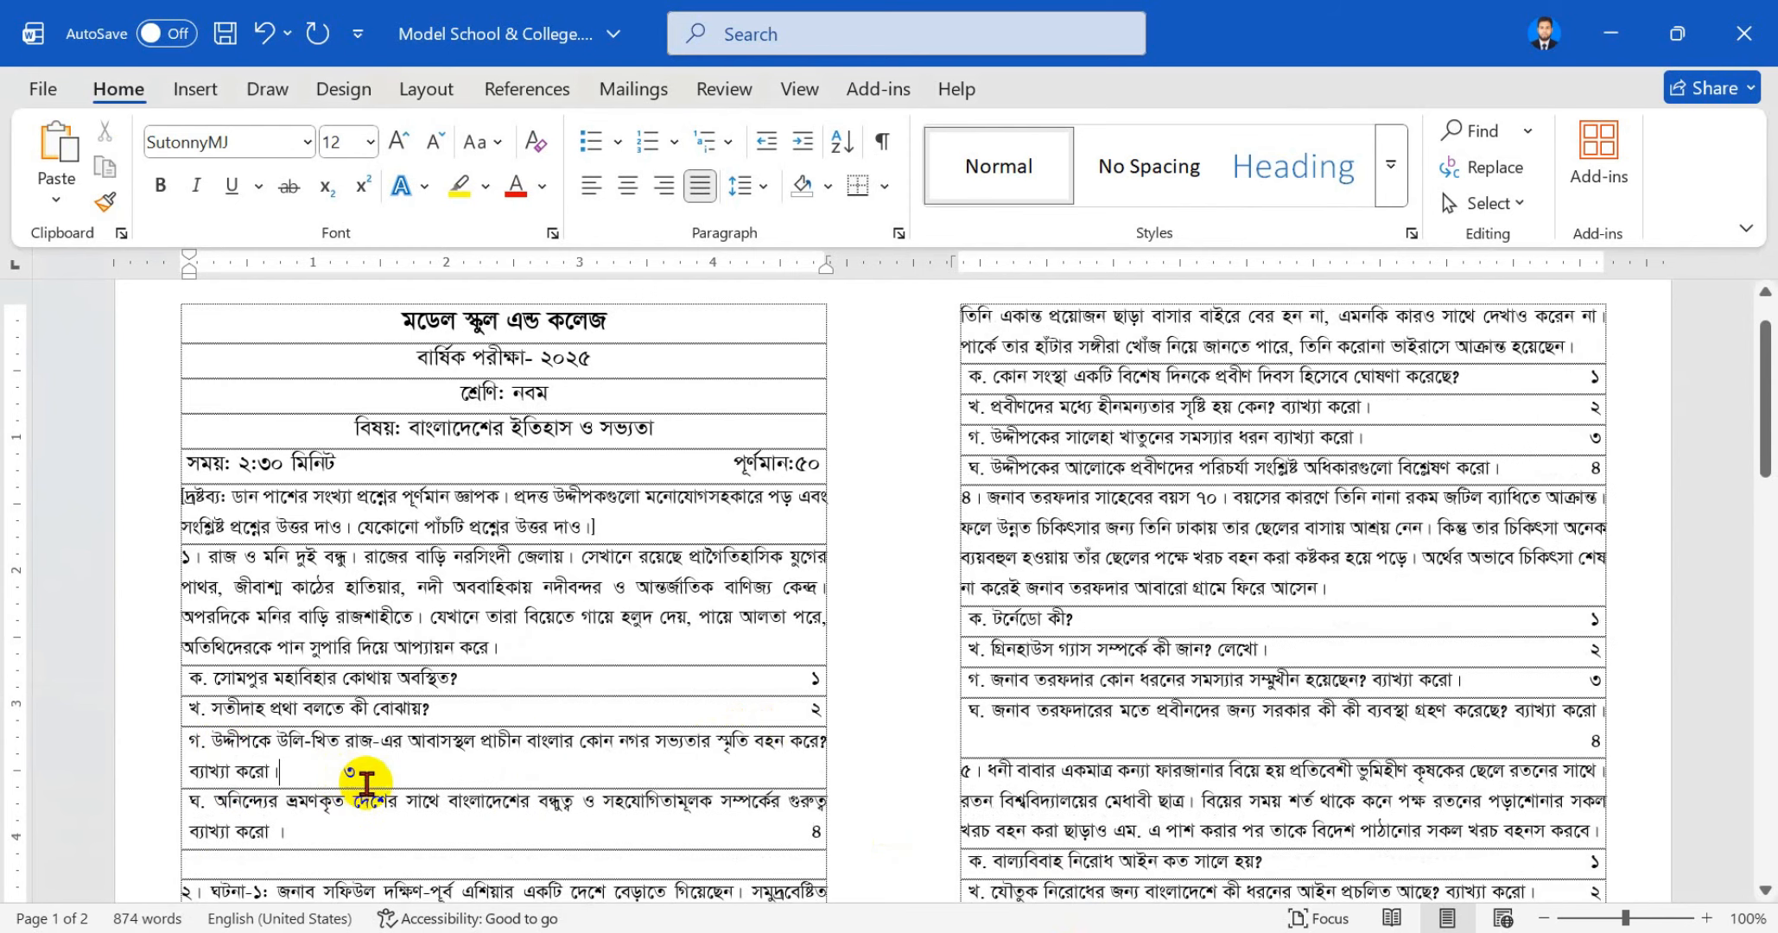
pyautogui.press('Tab')
pyautogui.press('Tab')
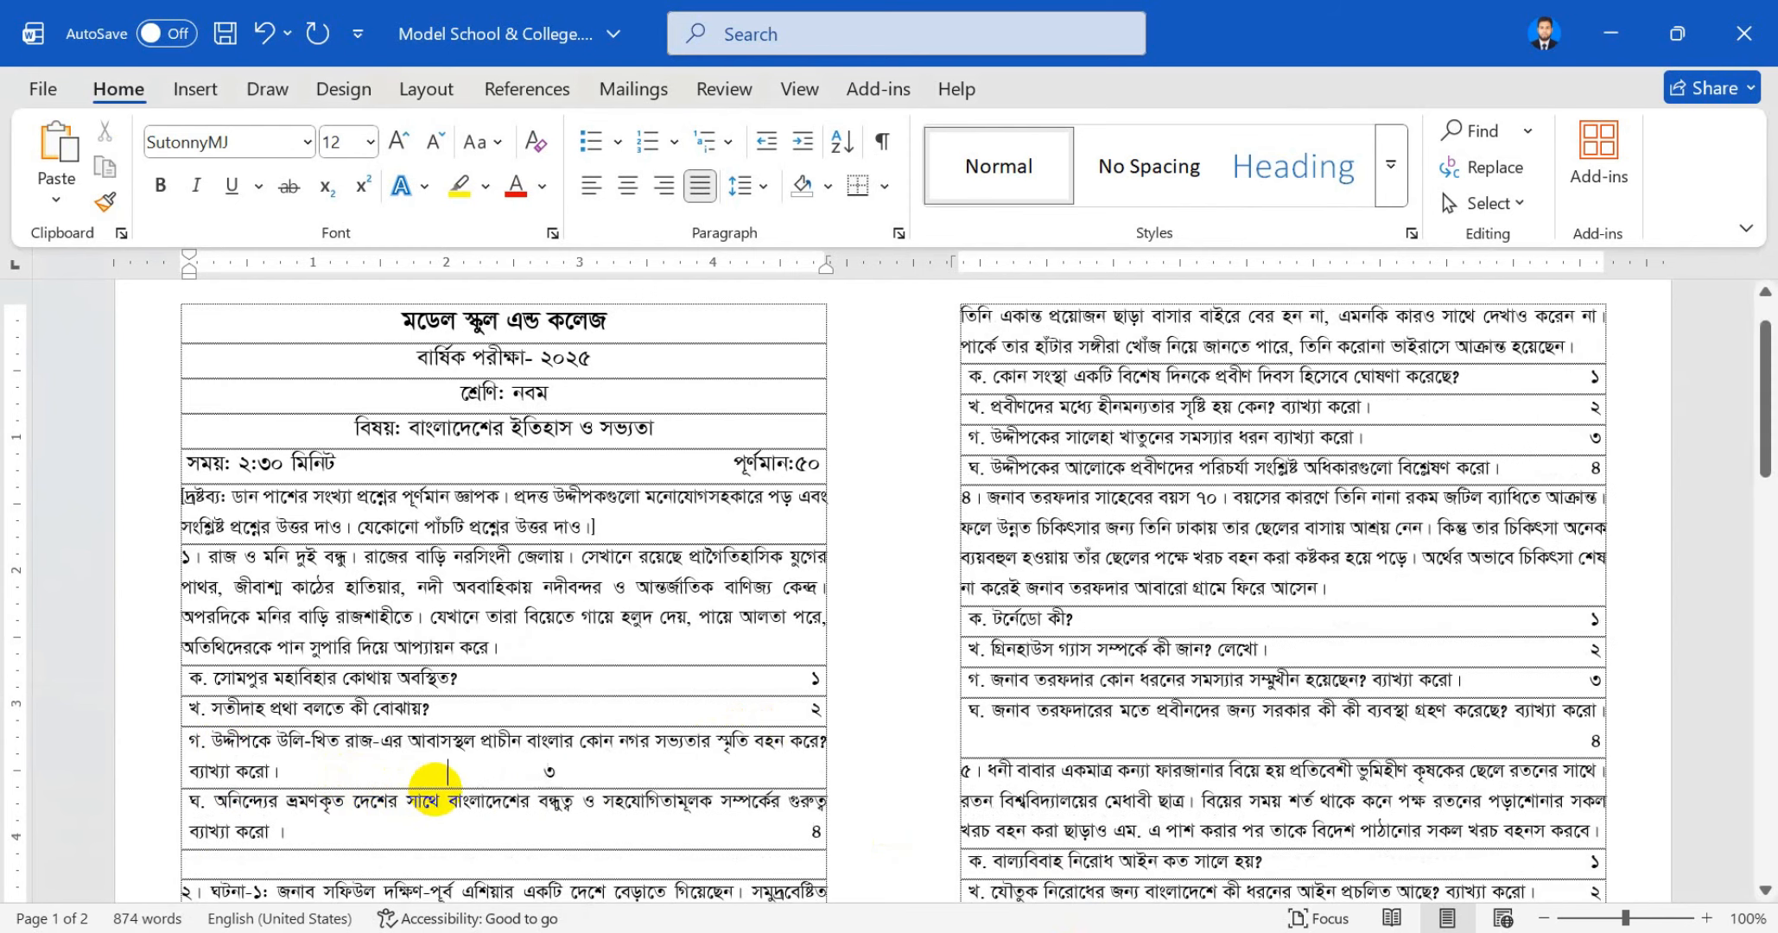
pyautogui.press('Tab')
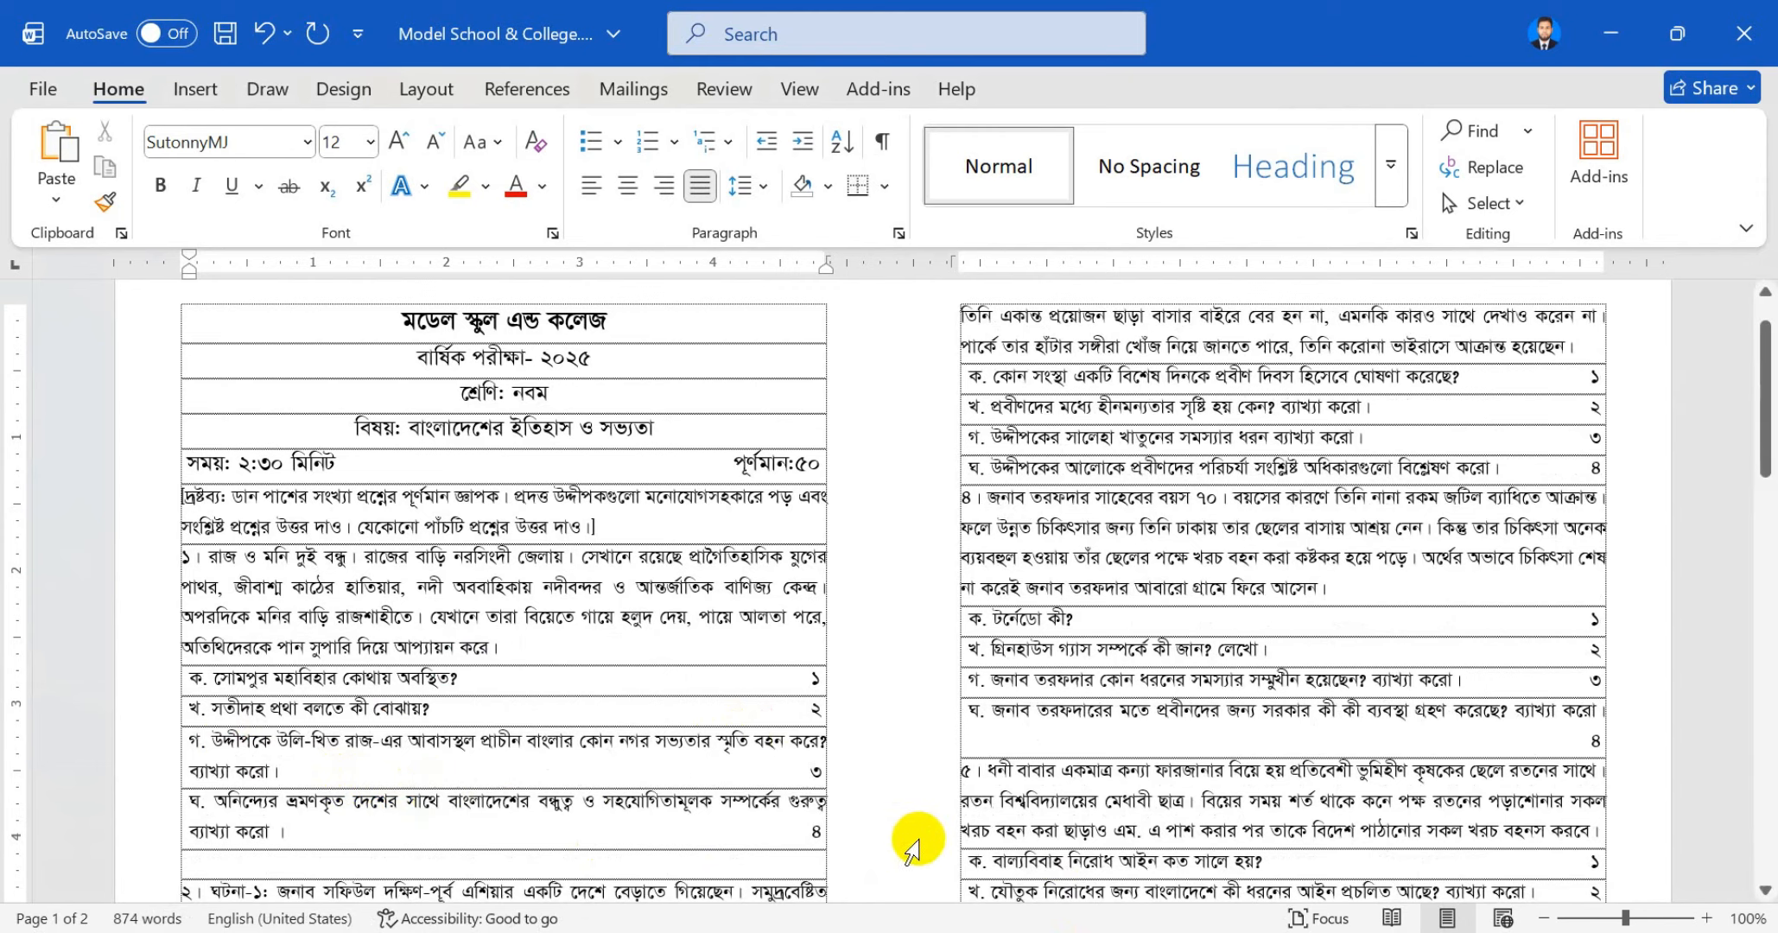
# Replace sub-question ঘ's text under question ১ with the converter's মনিদের এলাকার বিভিন্ন আচার-অনুষ্ঠান sentence, and bring its mark ৪ back onto the last text line
pyautogui.scroll(-3, 921, 829)
pyautogui.click(1152, 932)
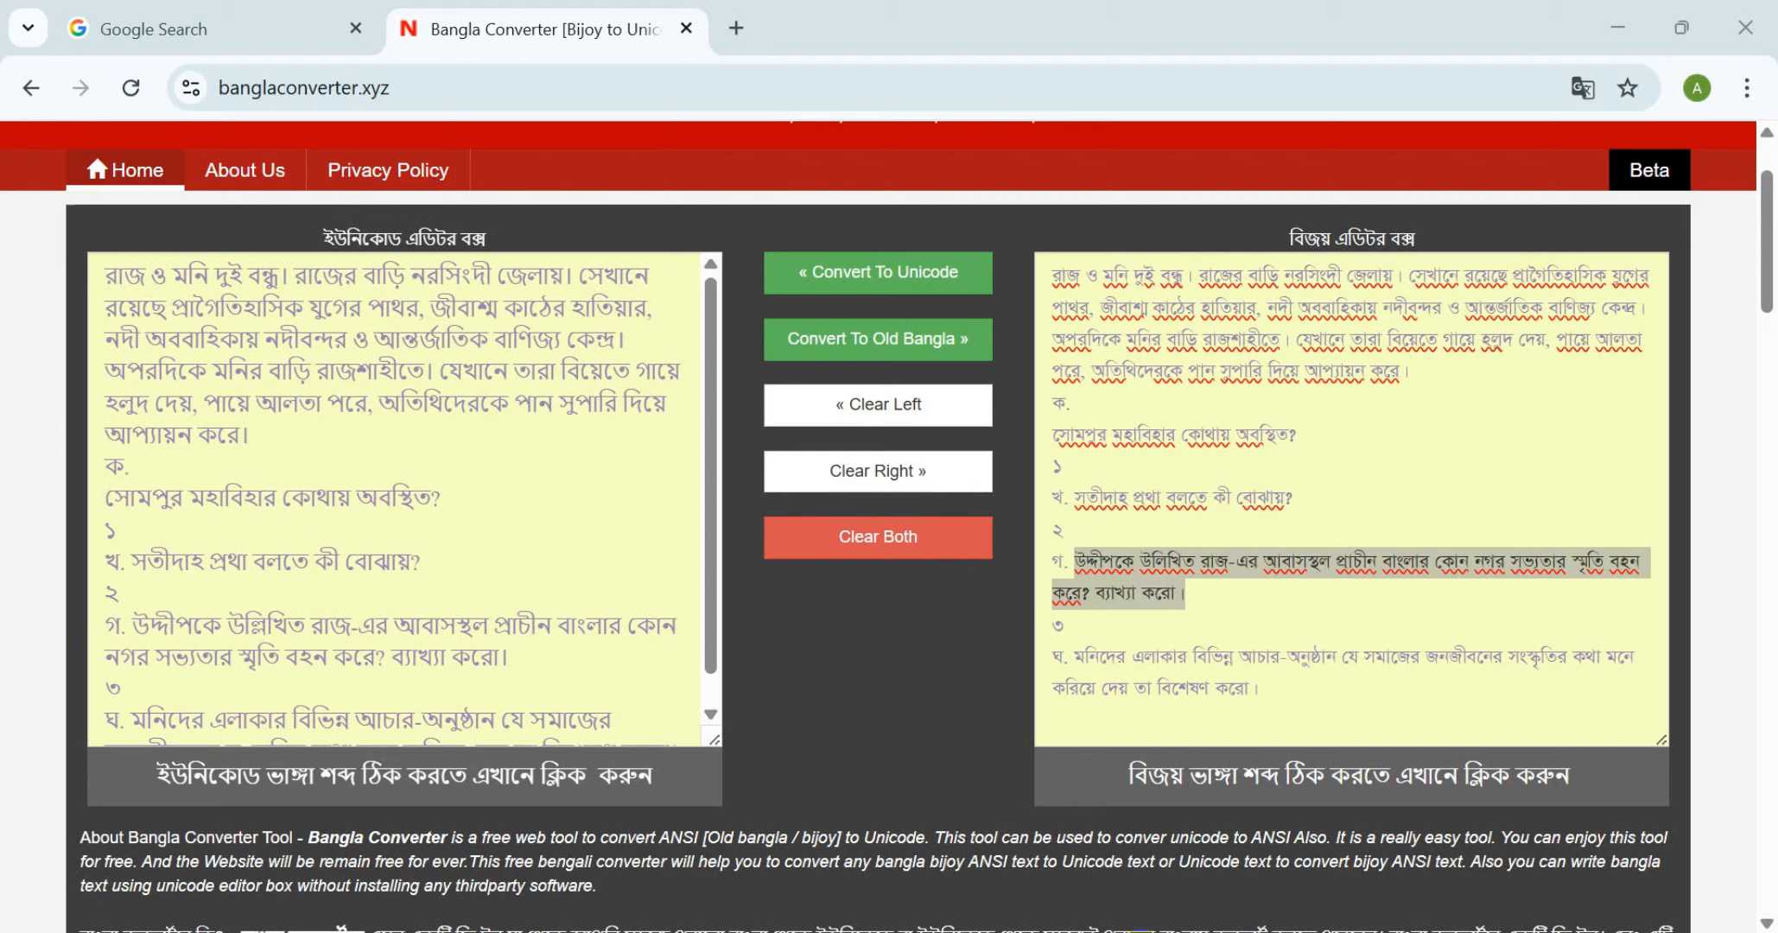
pyautogui.moveTo(1273, 689); pyautogui.dragTo(1072, 663)
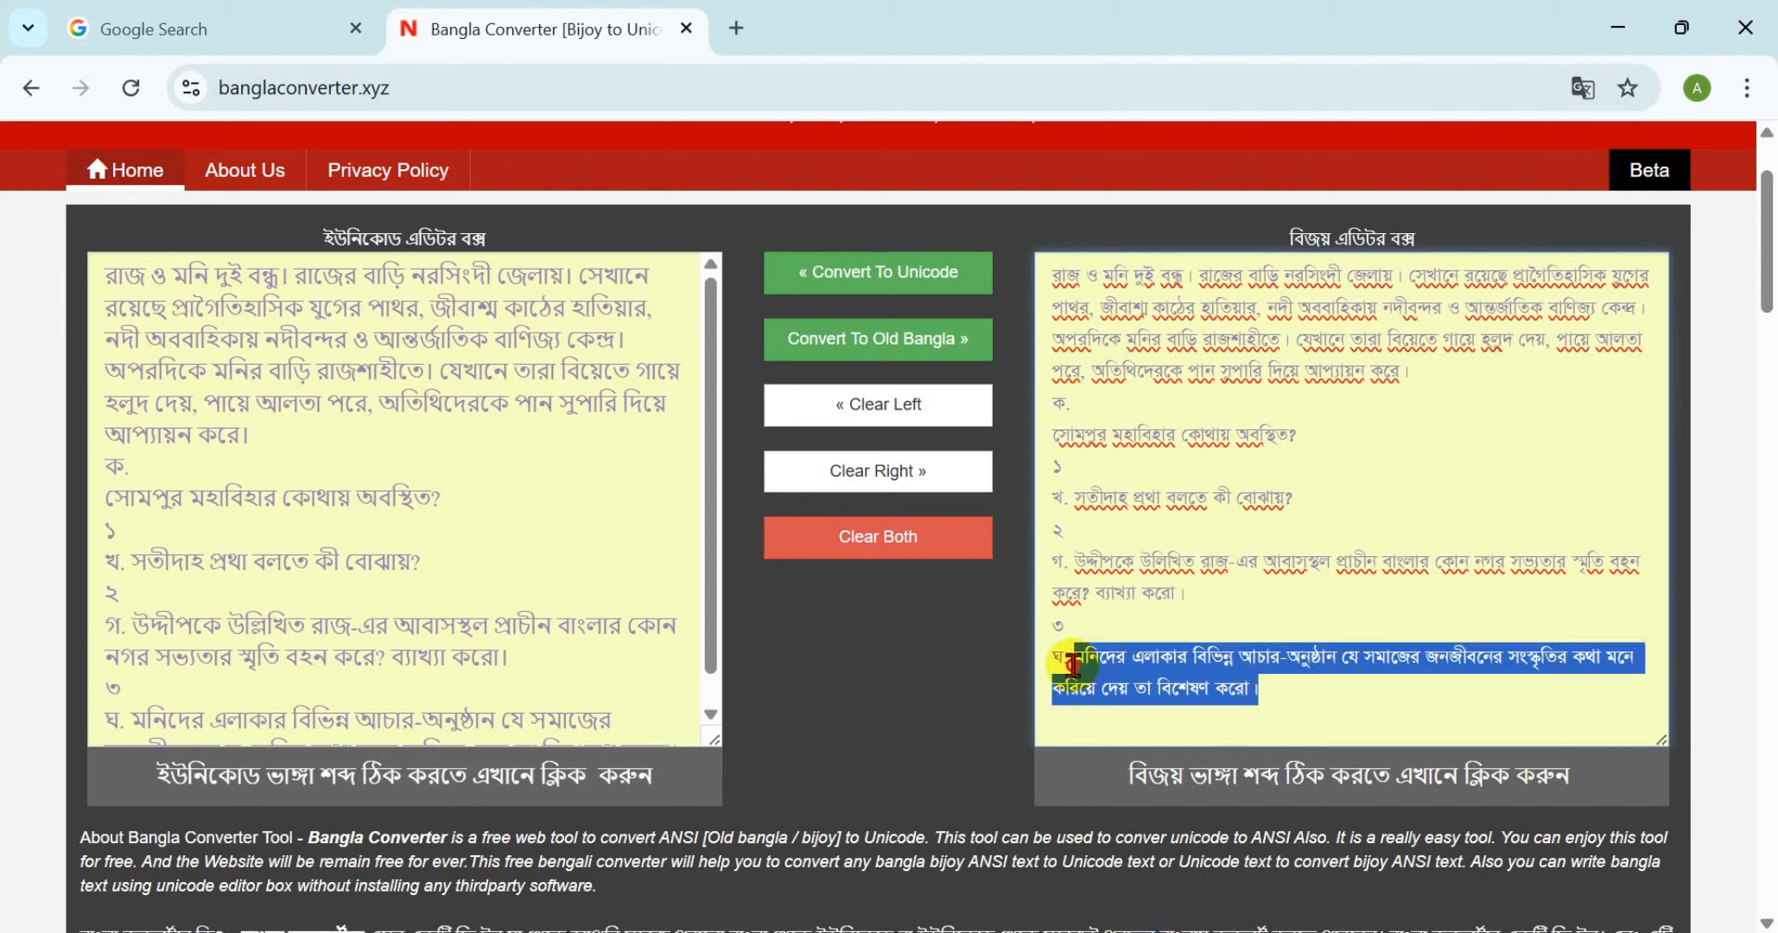
pyautogui.click(1143, 932)
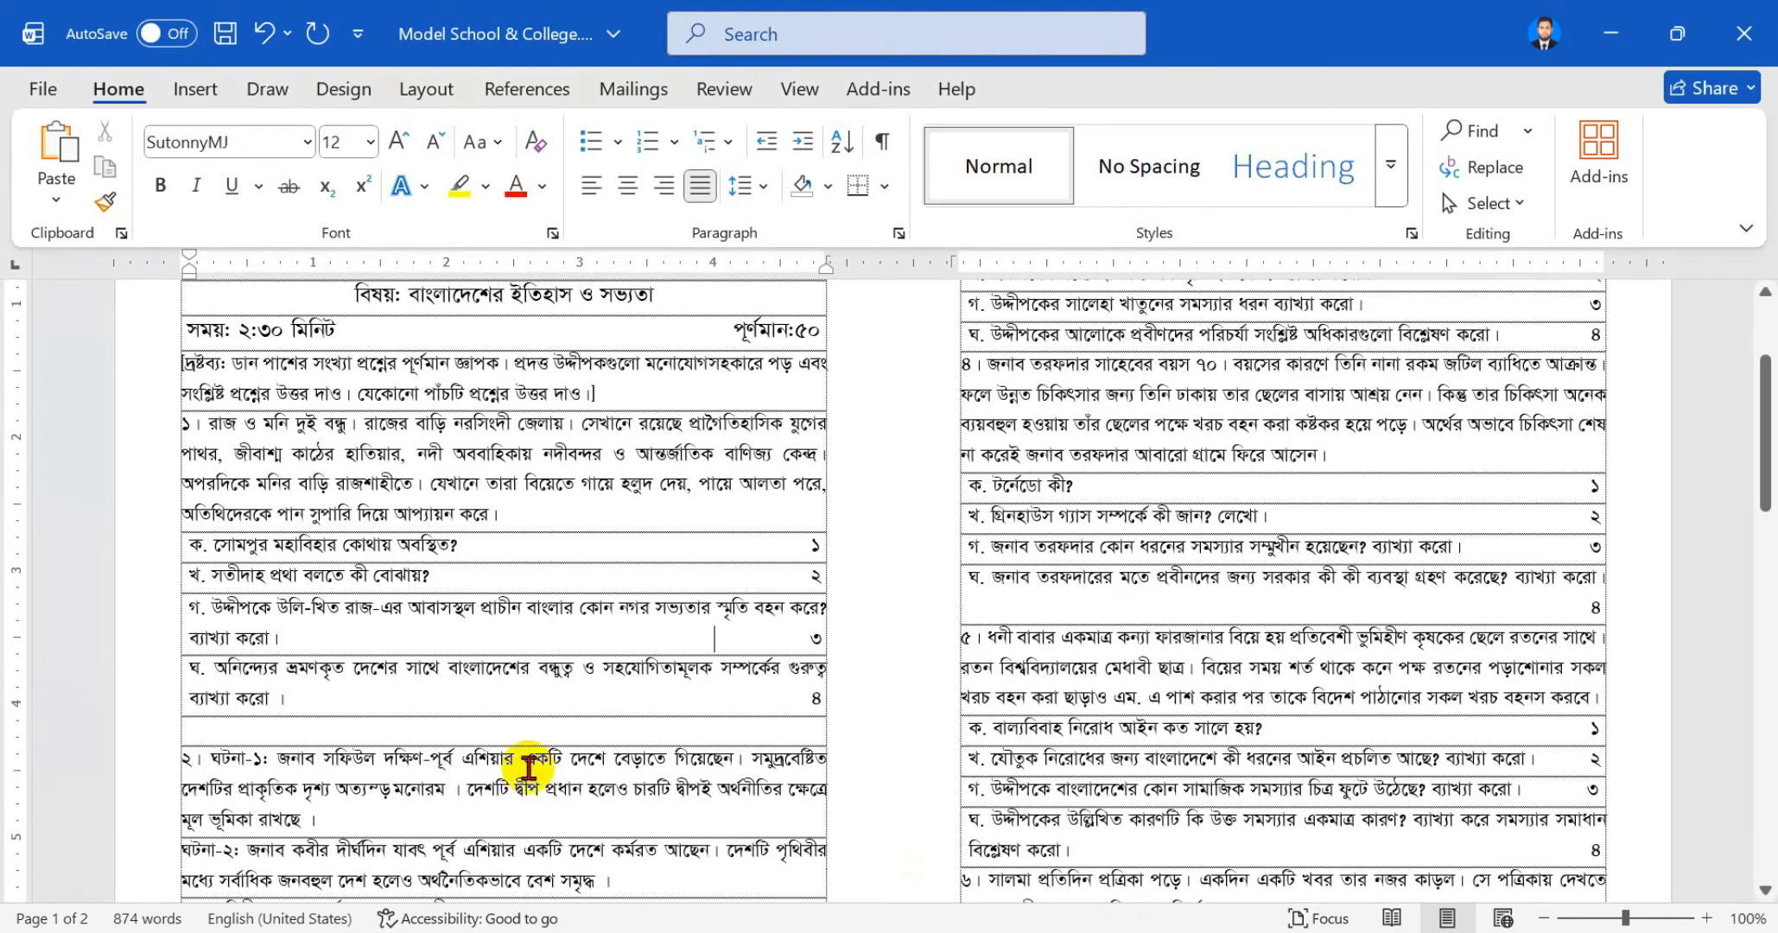
pyautogui.moveTo(298, 700); pyautogui.dragTo(216, 673)
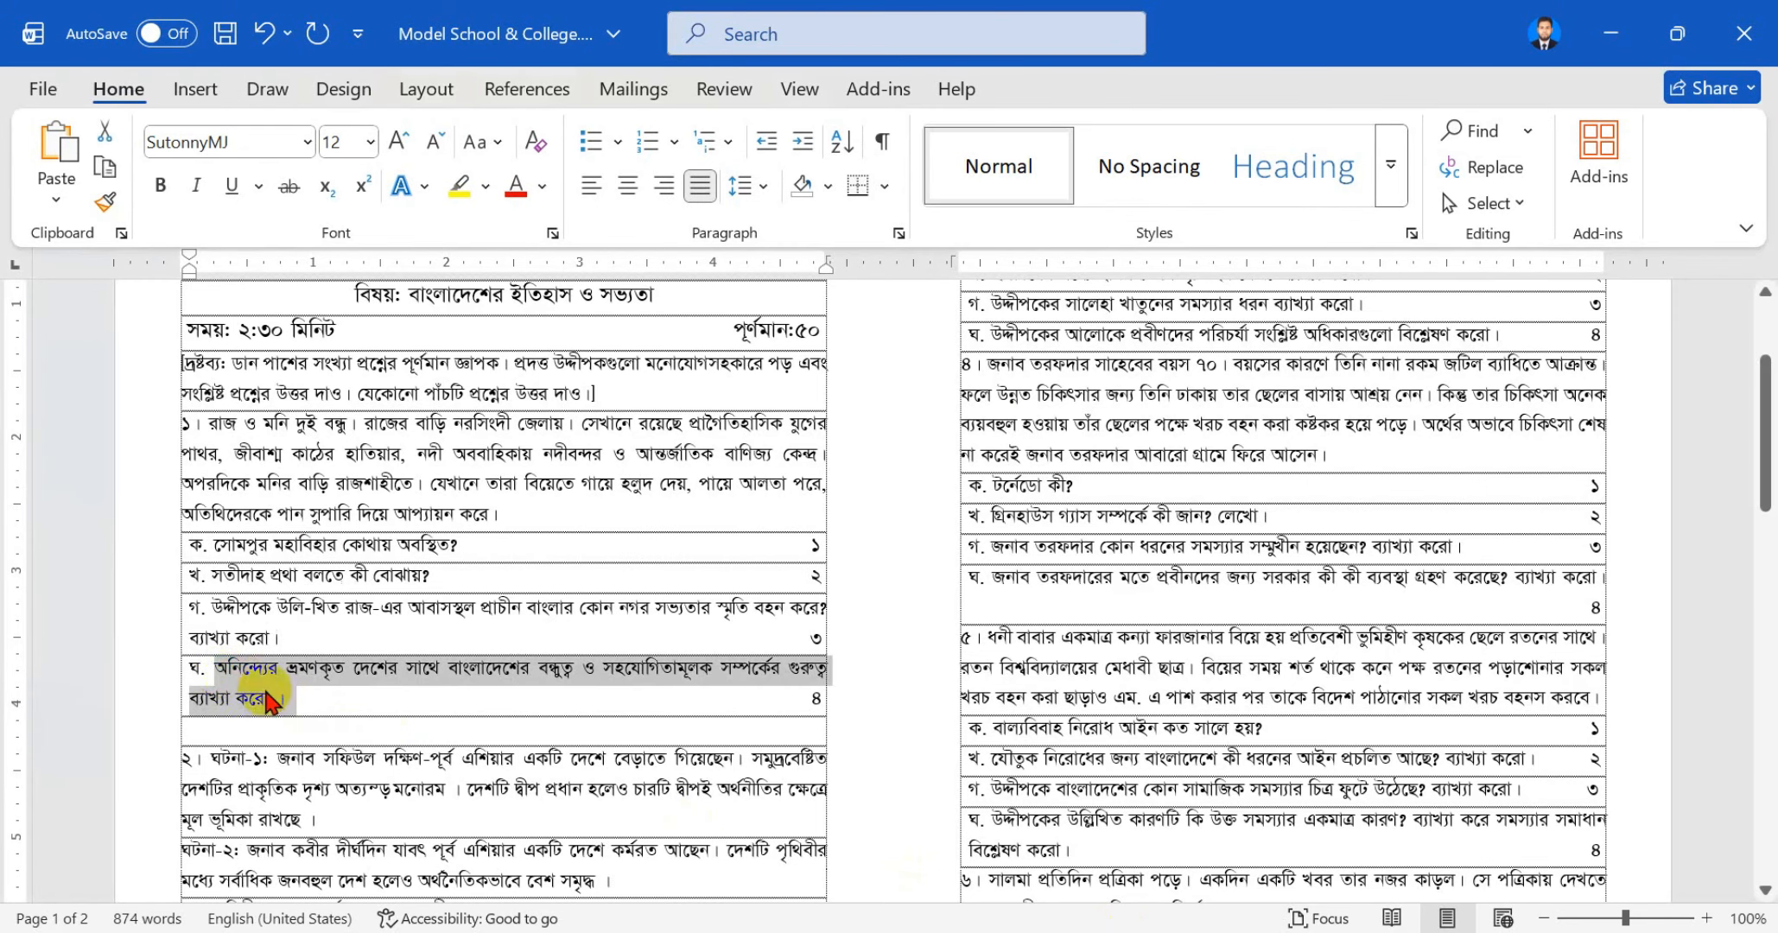
pyautogui.write('মনিদের এলাকার বিভিন্ন আচার-অনুষ্ঠান যে সমাজের জনজীবনের সংস্কৃতির কথা মনে করিয়ে দেয় তা বিশে-ষণ করো।')
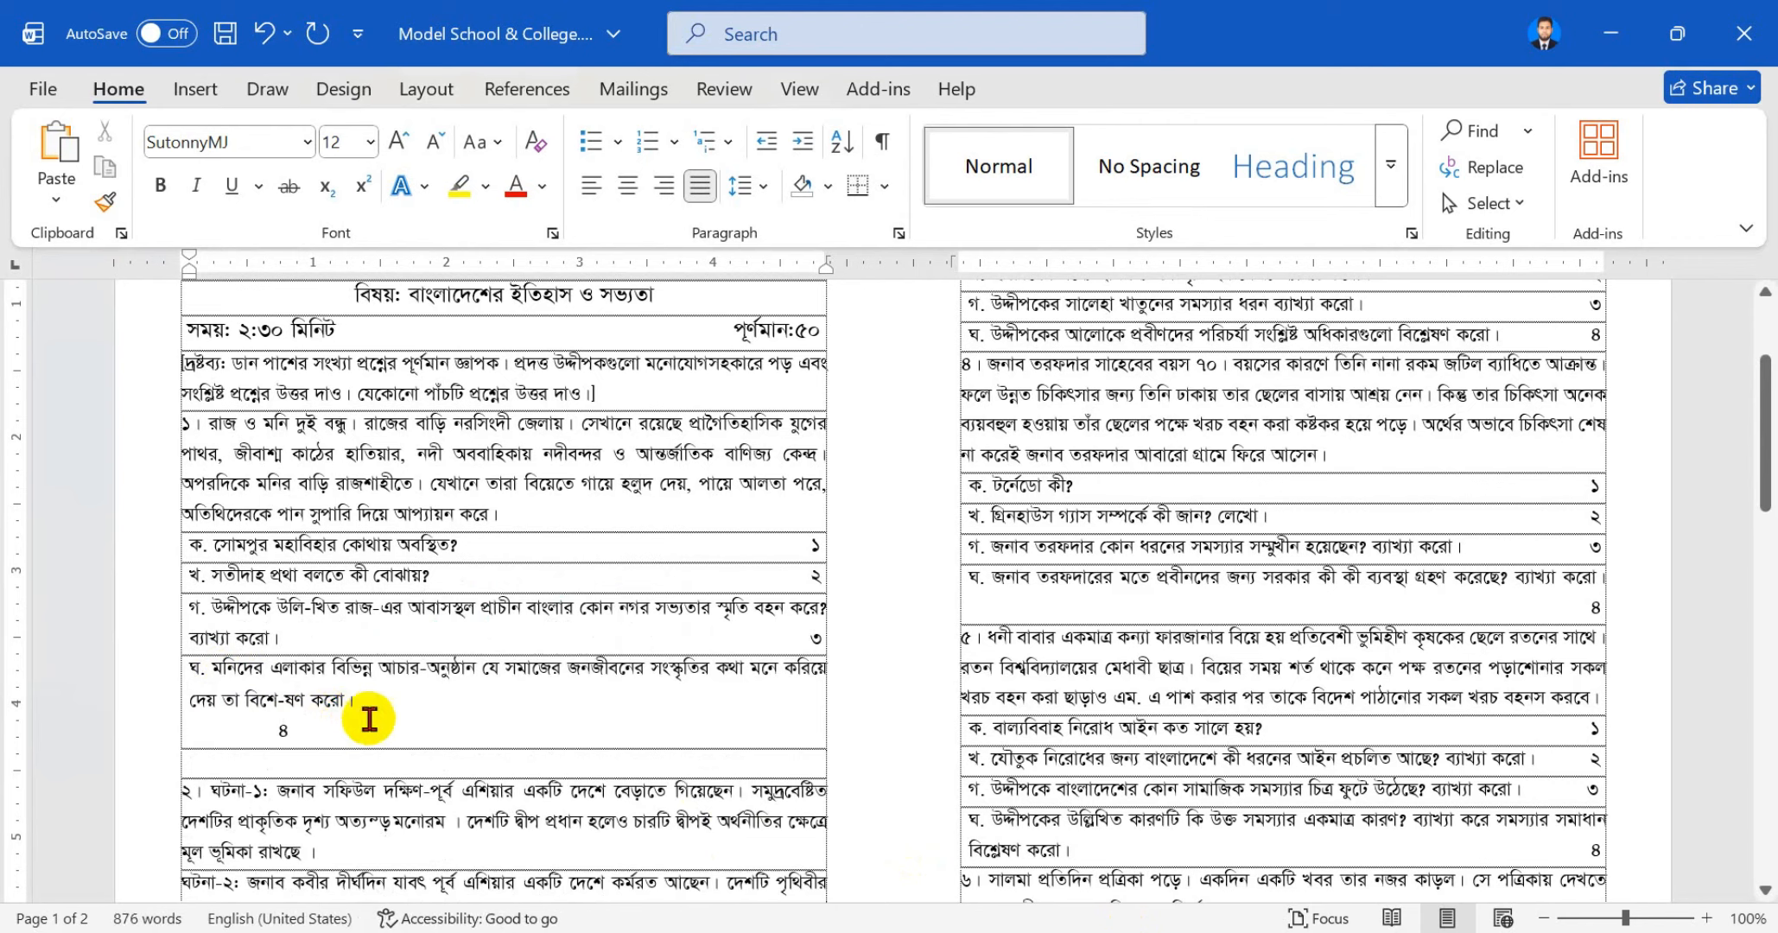
pyautogui.press('Delete')
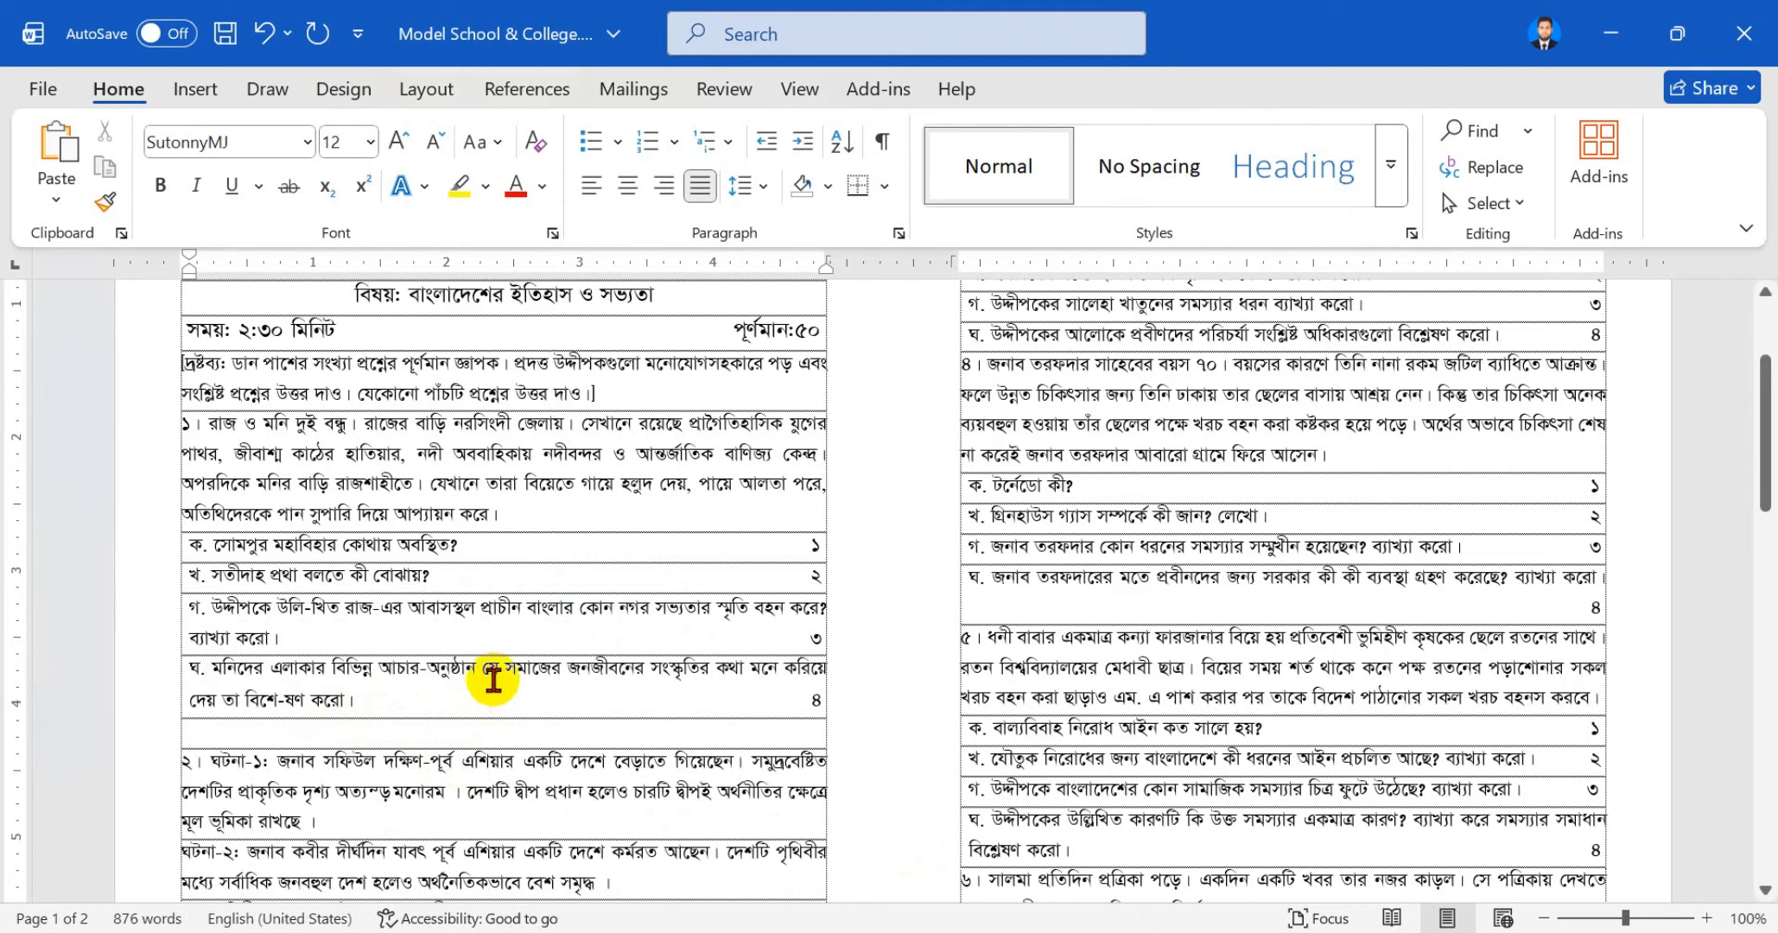
# Switch to Bangla Converter in the browser and clear both the Unicode and Bijoy editor boxes
pyautogui.scroll(-1, 493, 681)
pyautogui.click(1059, 932)
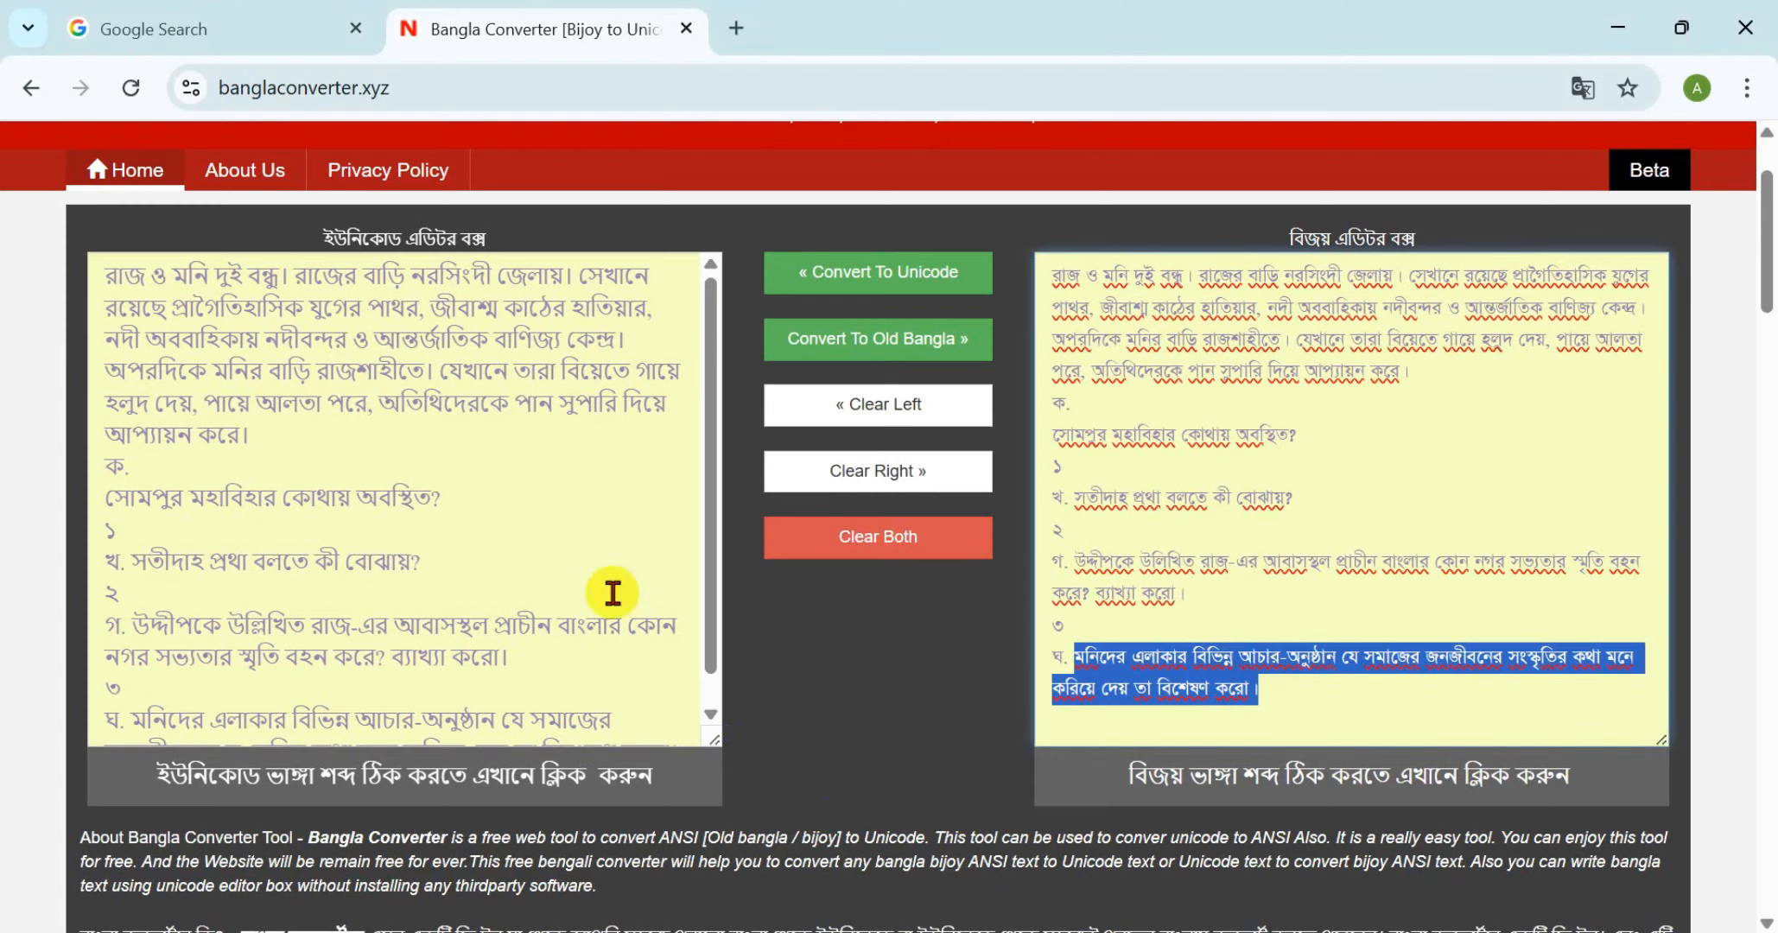
pyautogui.click(866, 542)
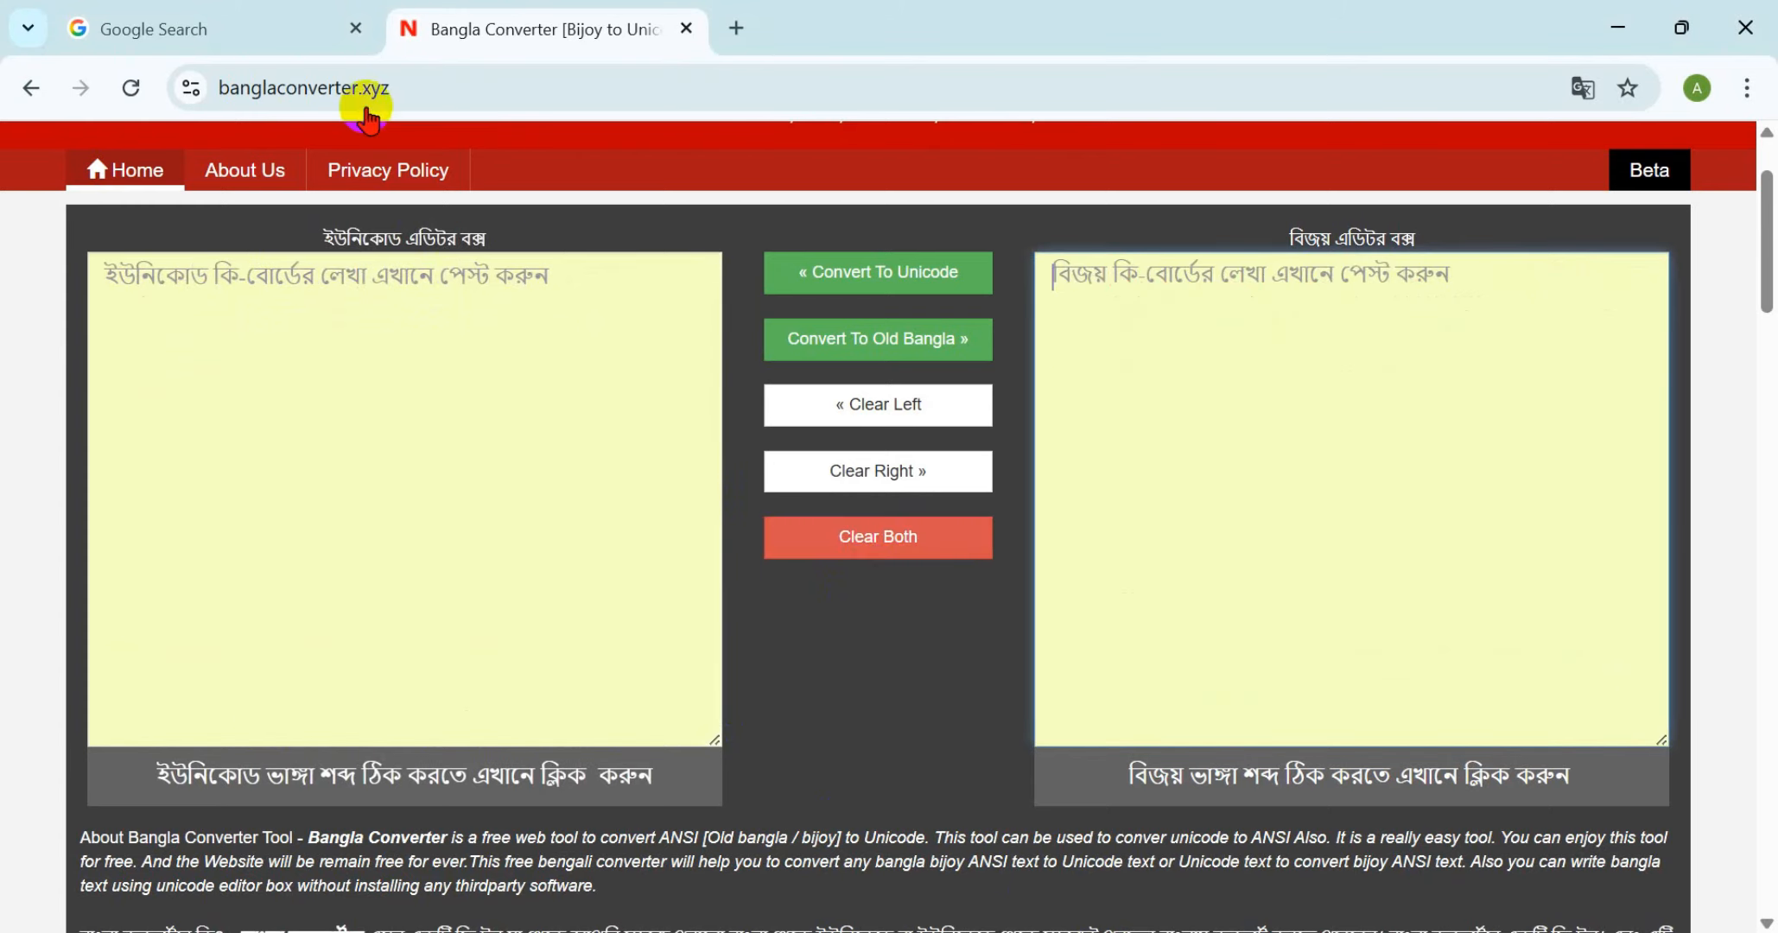
# Search 2.jpeg with Google Lens and copy its question text from the টেলিভিশনে passage through sub-question ঘ
pyautogui.click(216, 28)
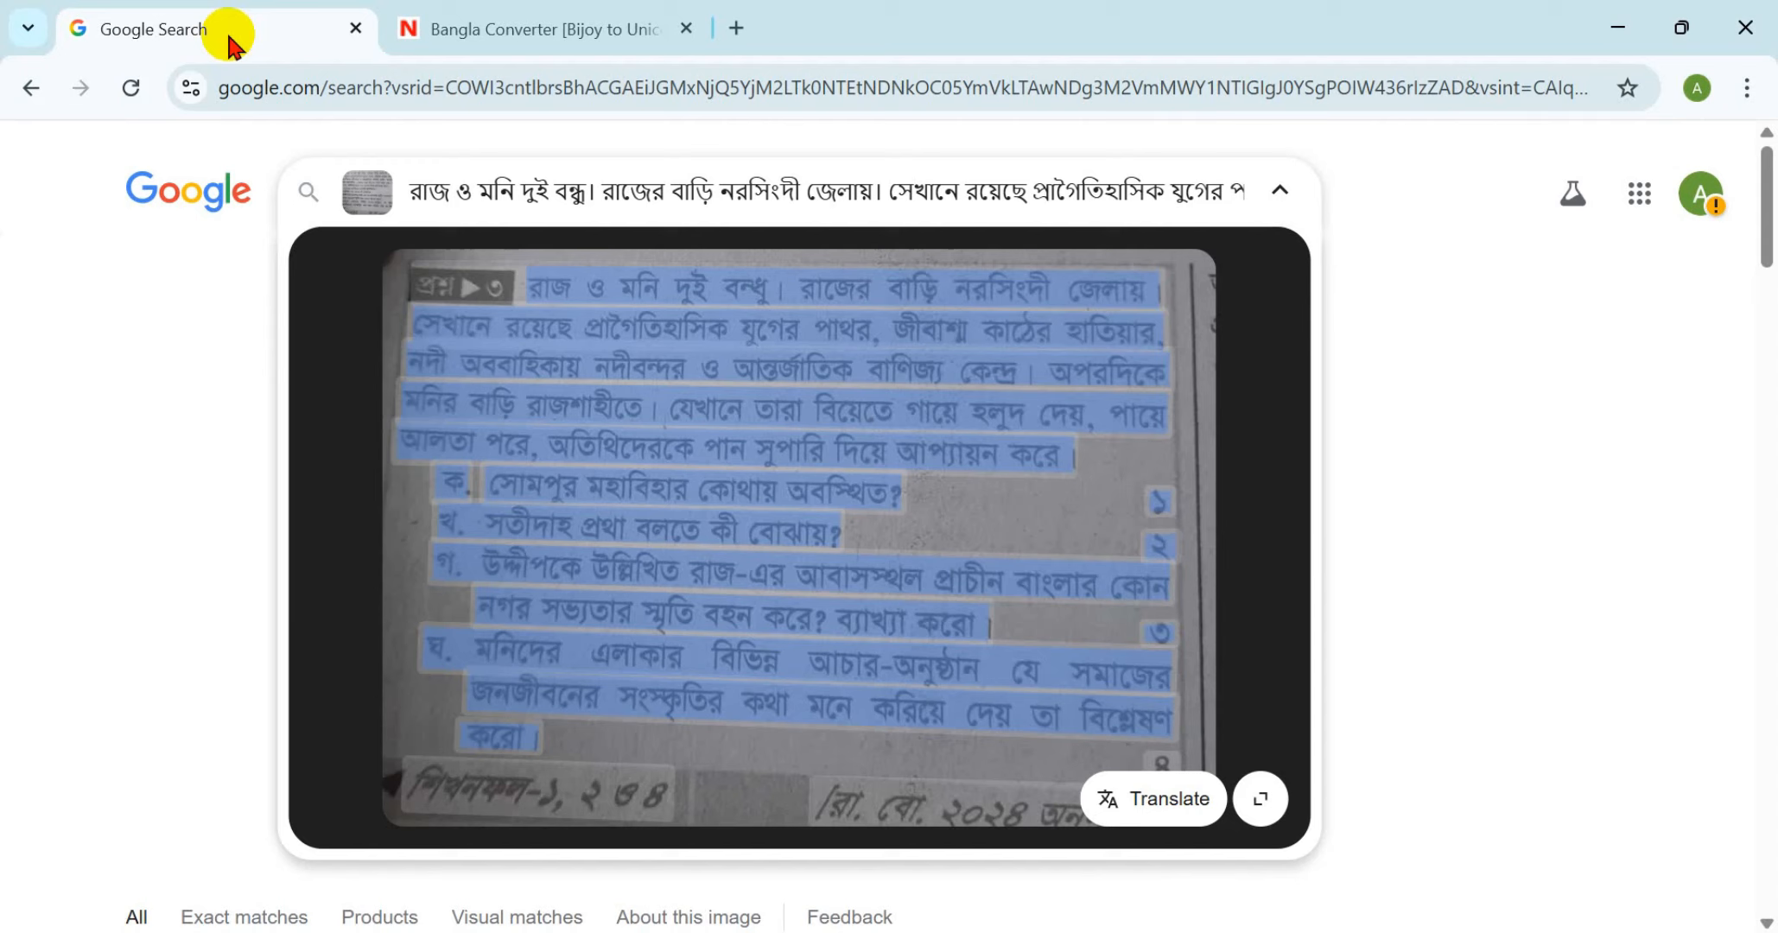
pyautogui.click(129, 90)
pyautogui.click(38, 93)
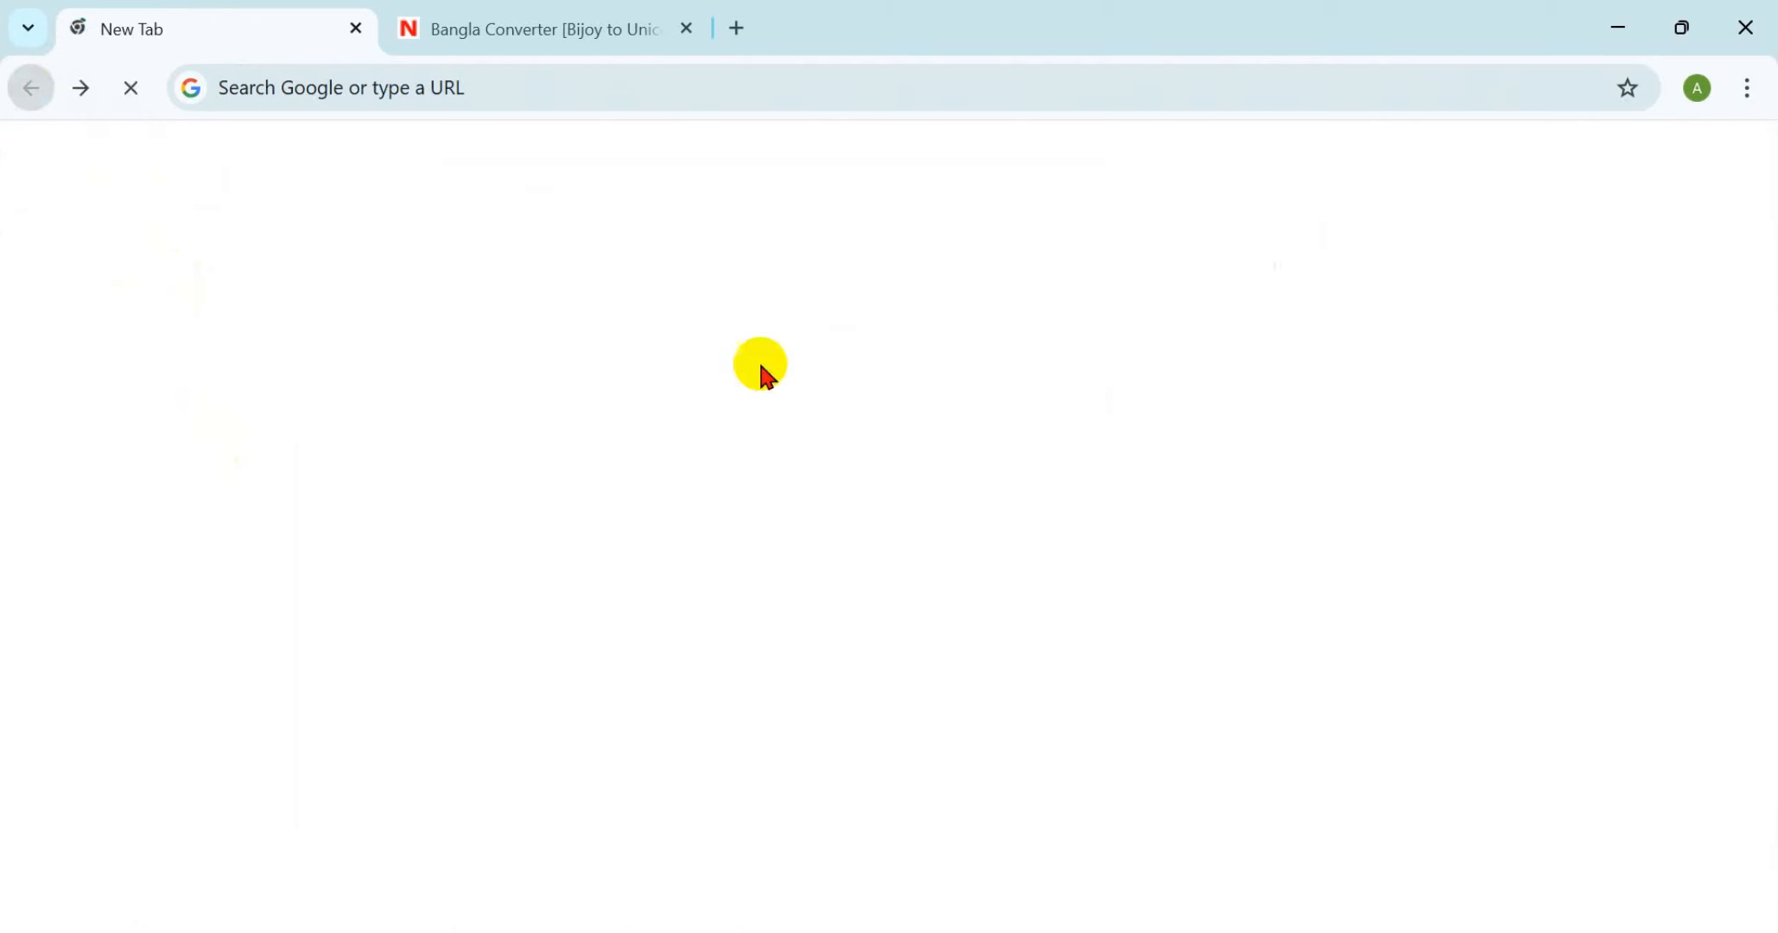
pyautogui.click(1358, 519)
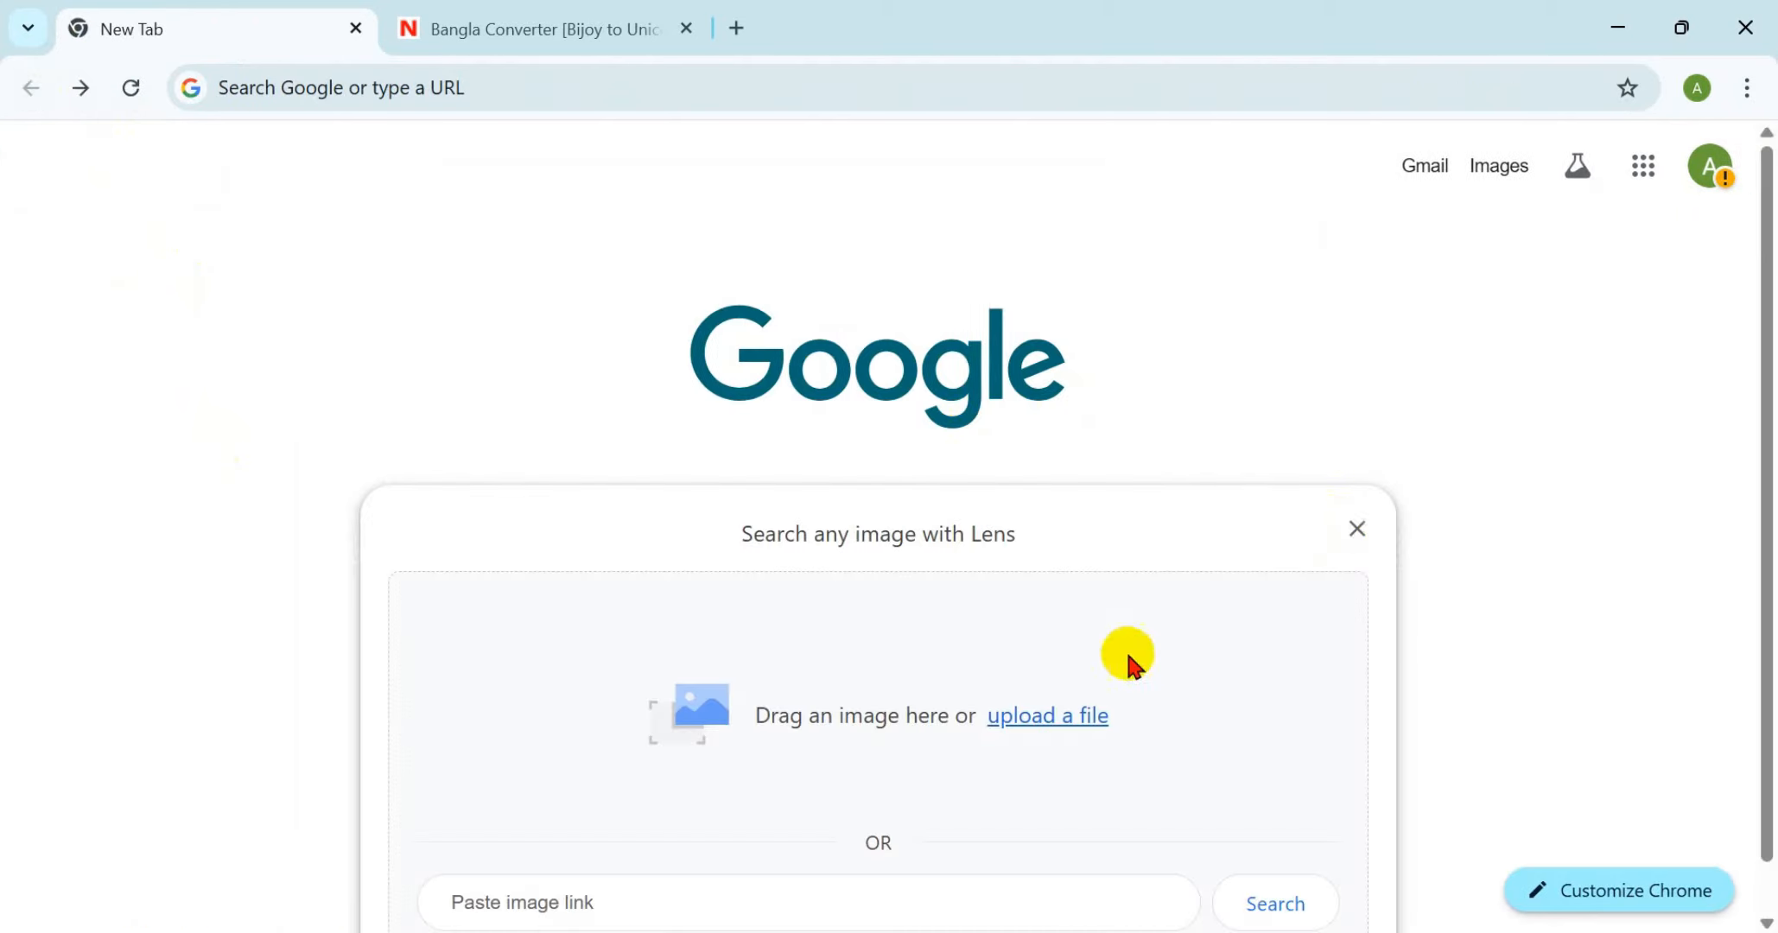
pyautogui.click(1063, 714)
pyautogui.click(371, 416)
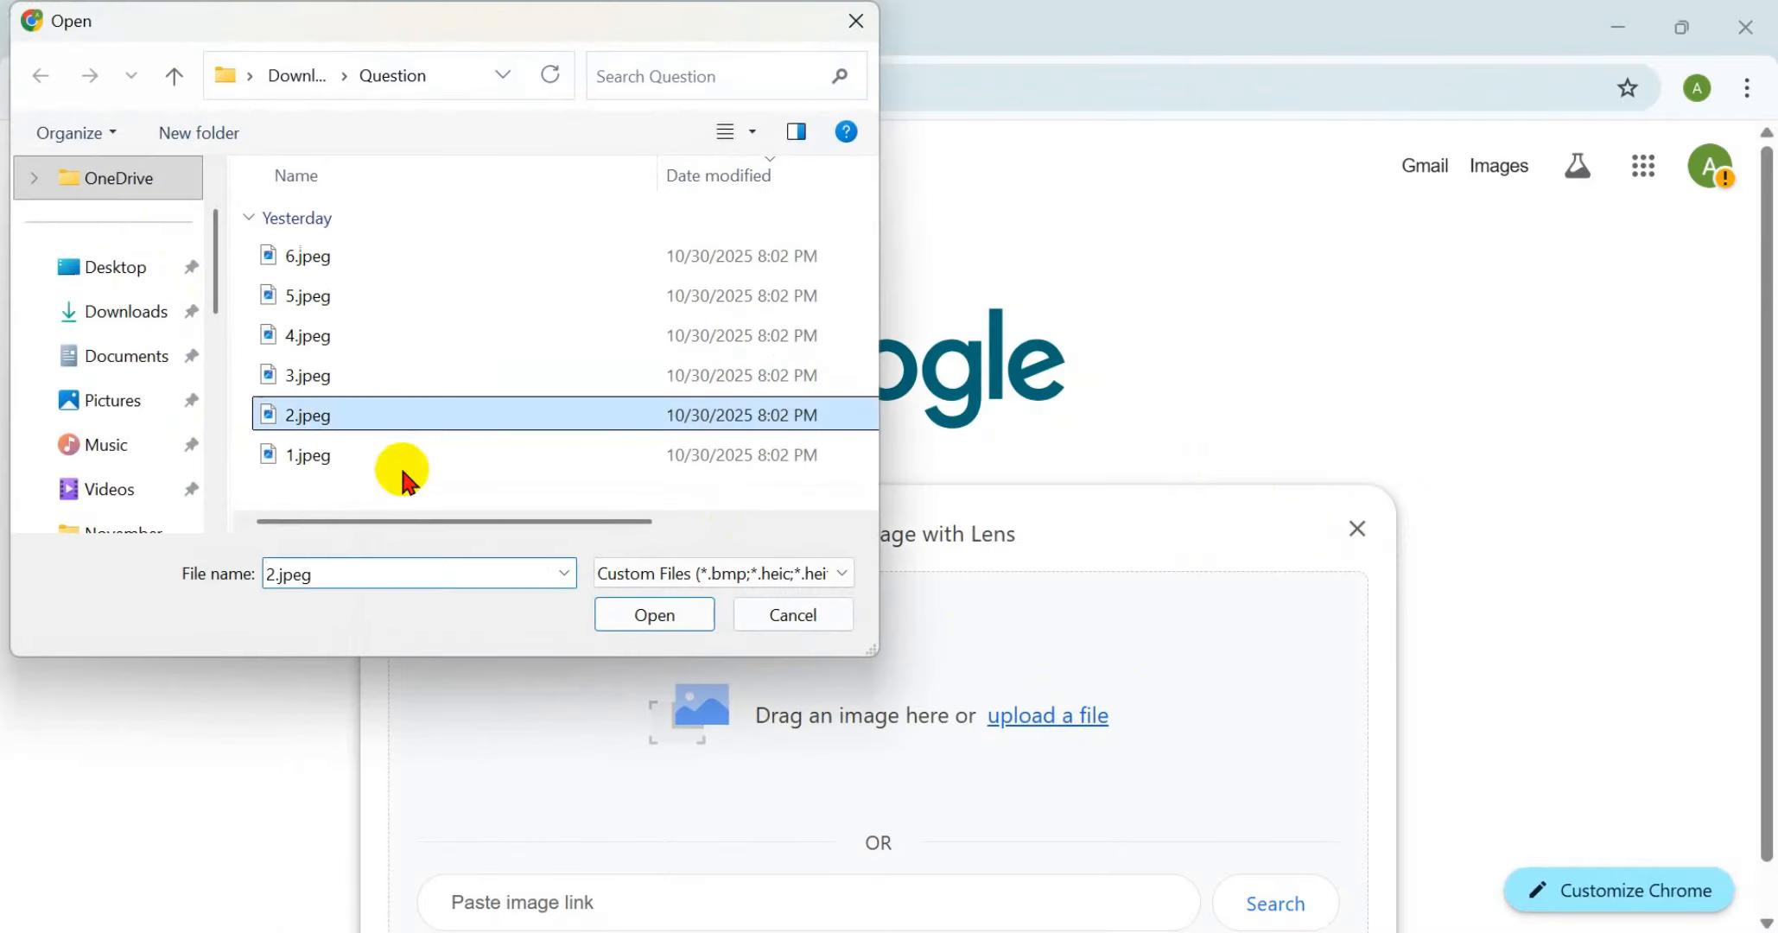
pyautogui.click(654, 615)
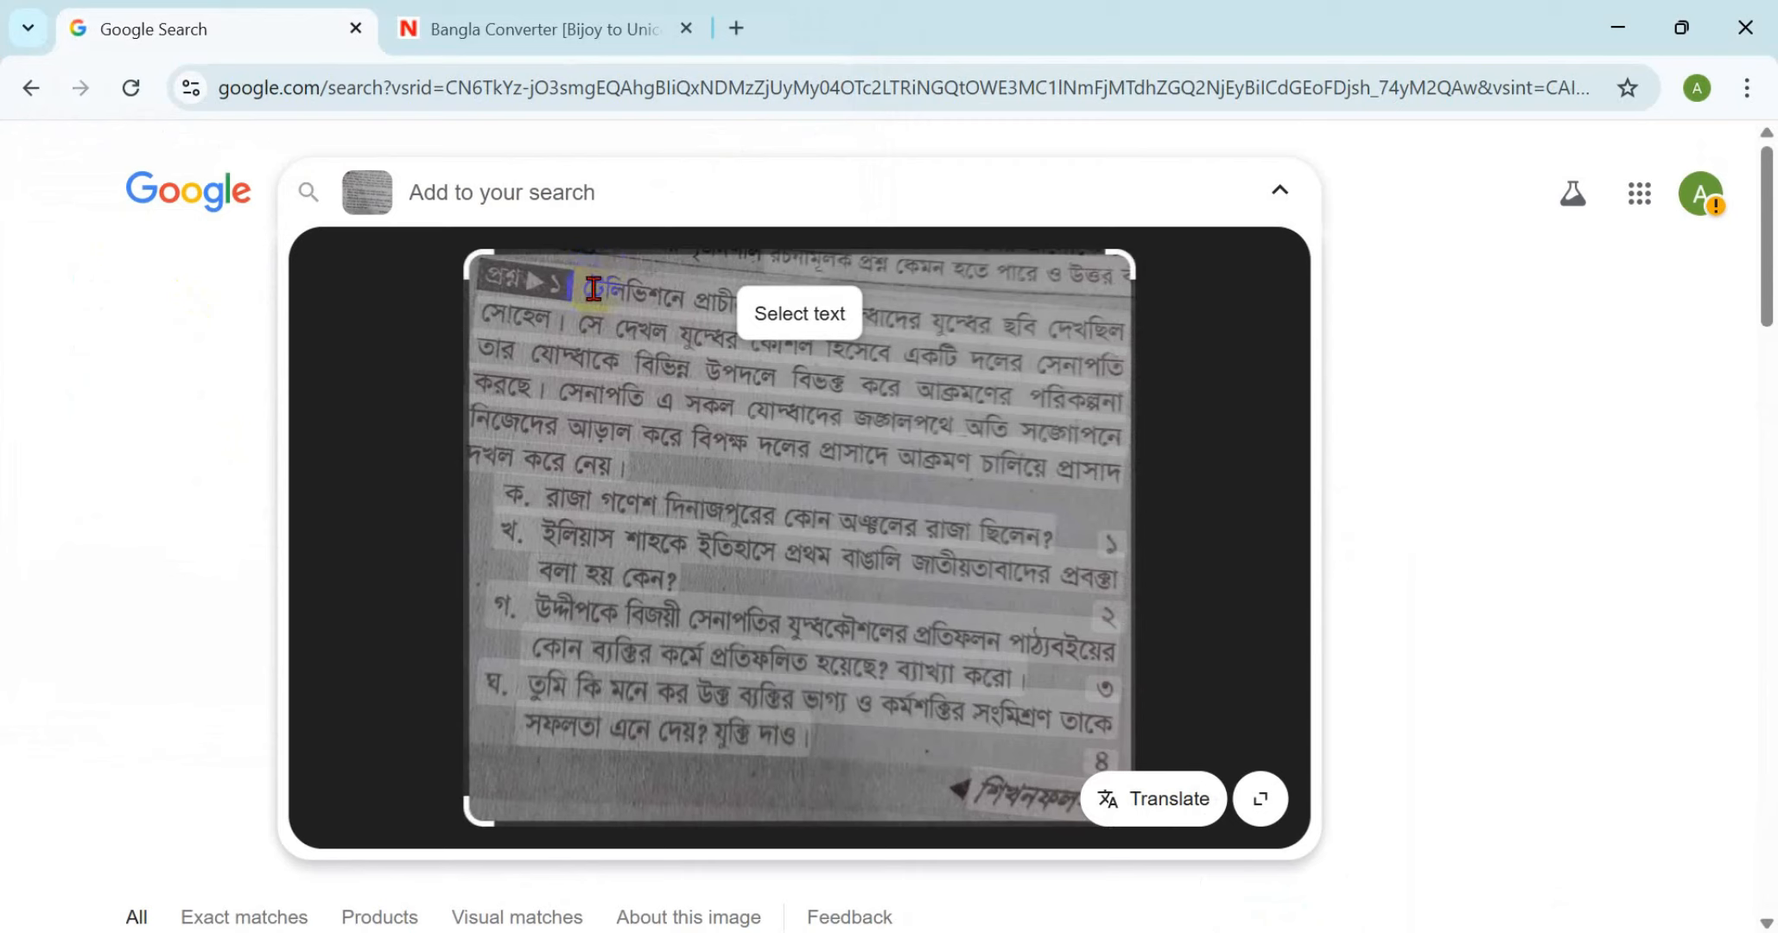
pyautogui.moveTo(584, 288); pyautogui.dragTo(814, 741)
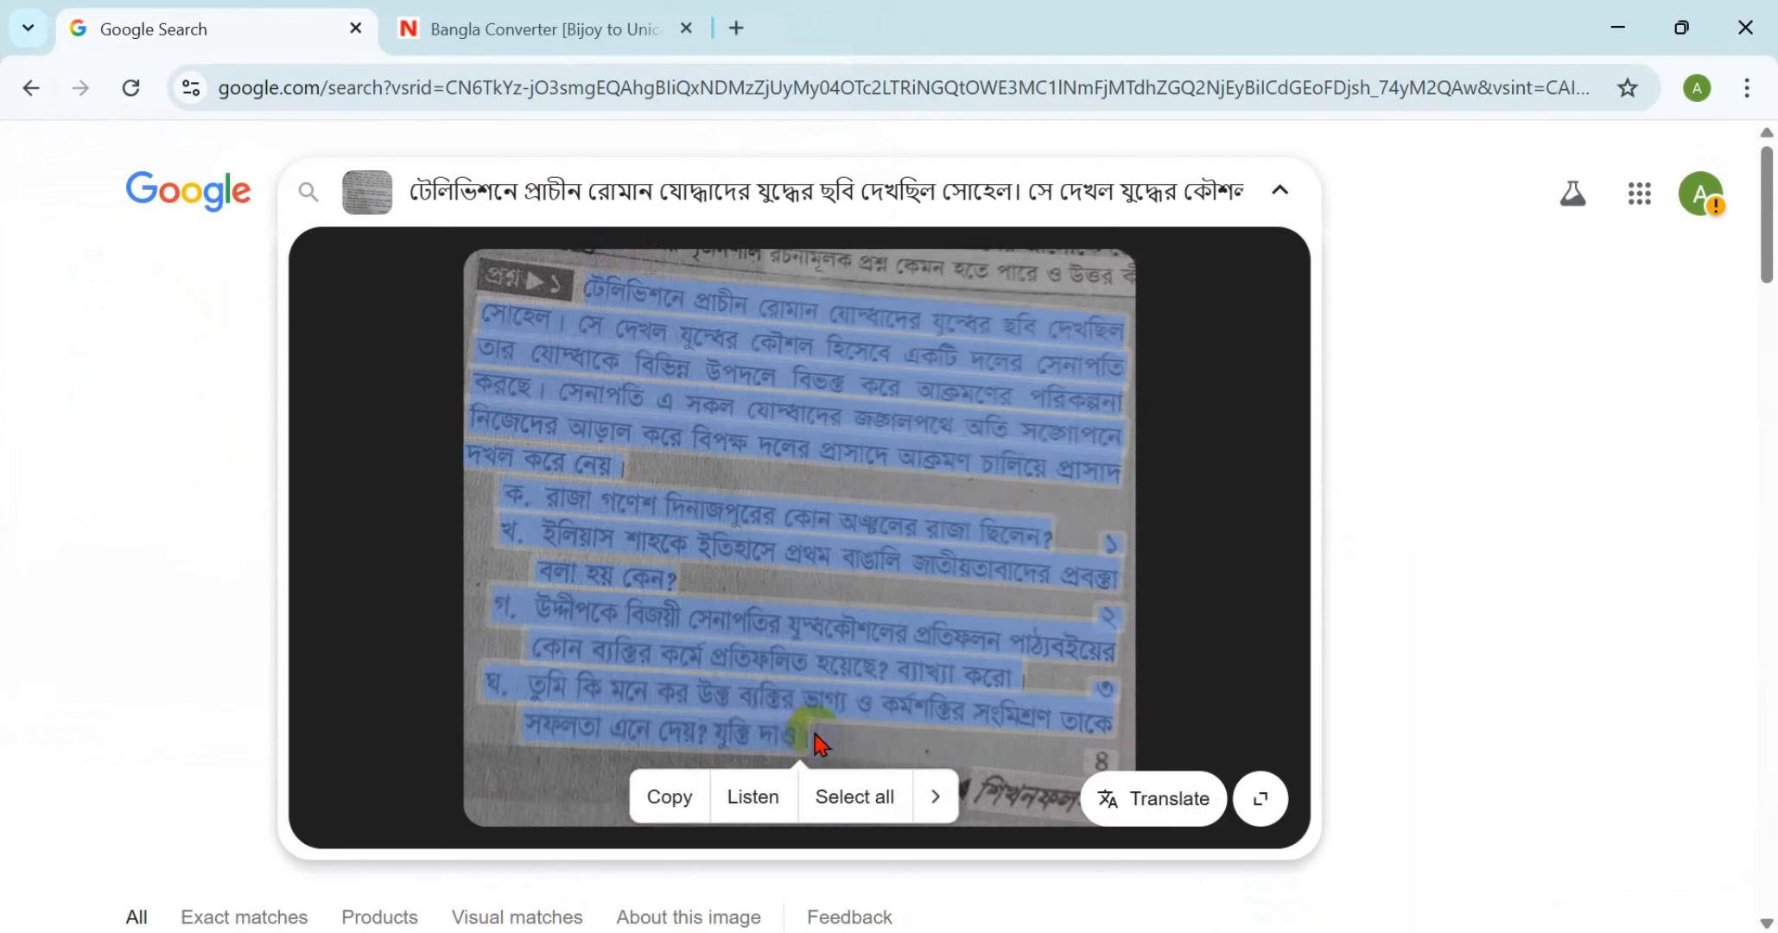
pyautogui.click(655, 798)
# Convert the copied question text to old Bangla (Bijoy) in Bangla Converter and repair the broken words in the Bijoy result
pyautogui.click(515, 48)
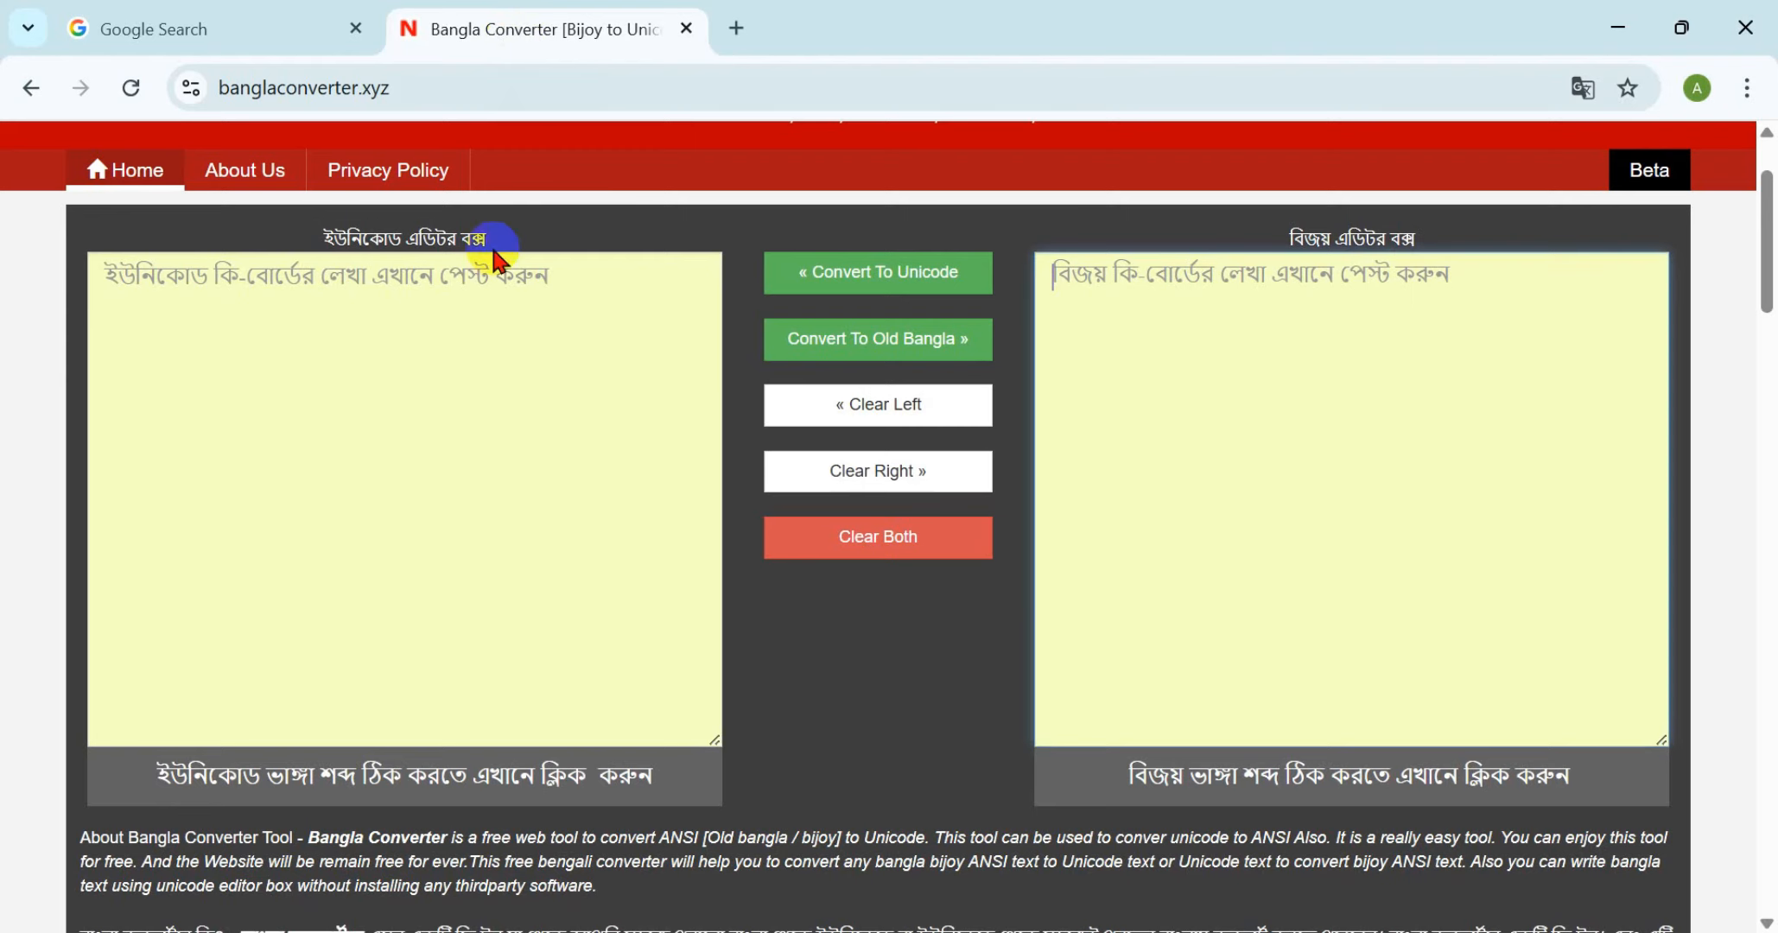
pyautogui.click(462, 283)
pyautogui.hotkey('ctrl', 'v')
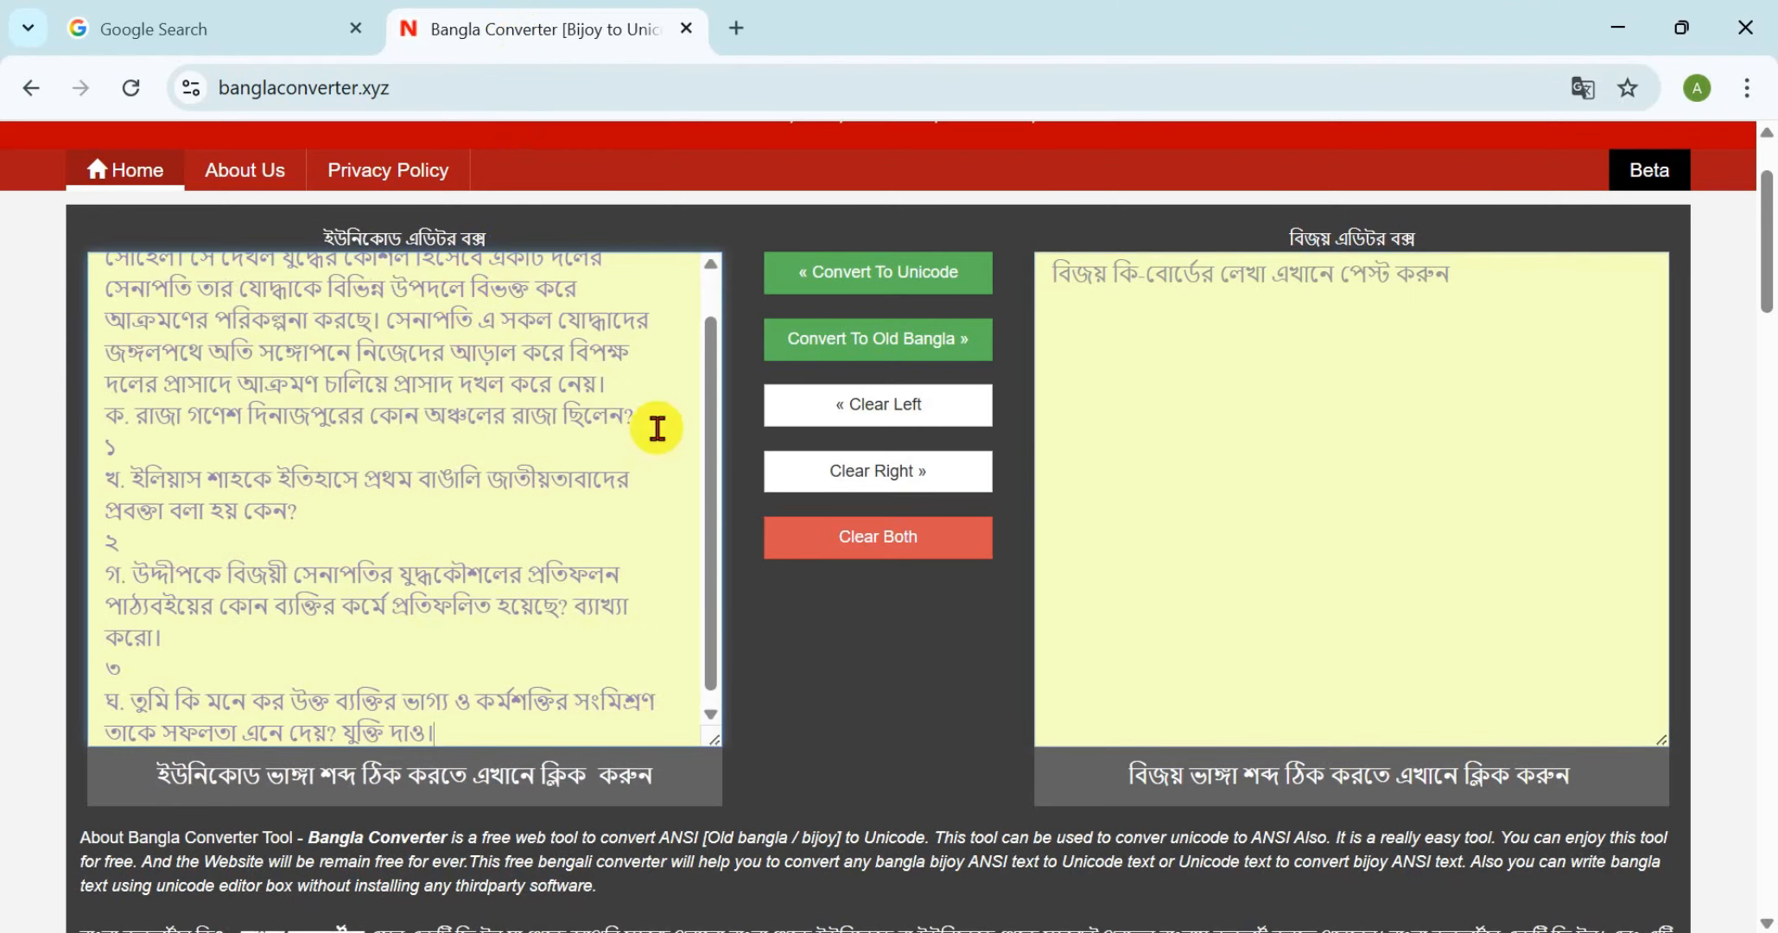
pyautogui.click(817, 339)
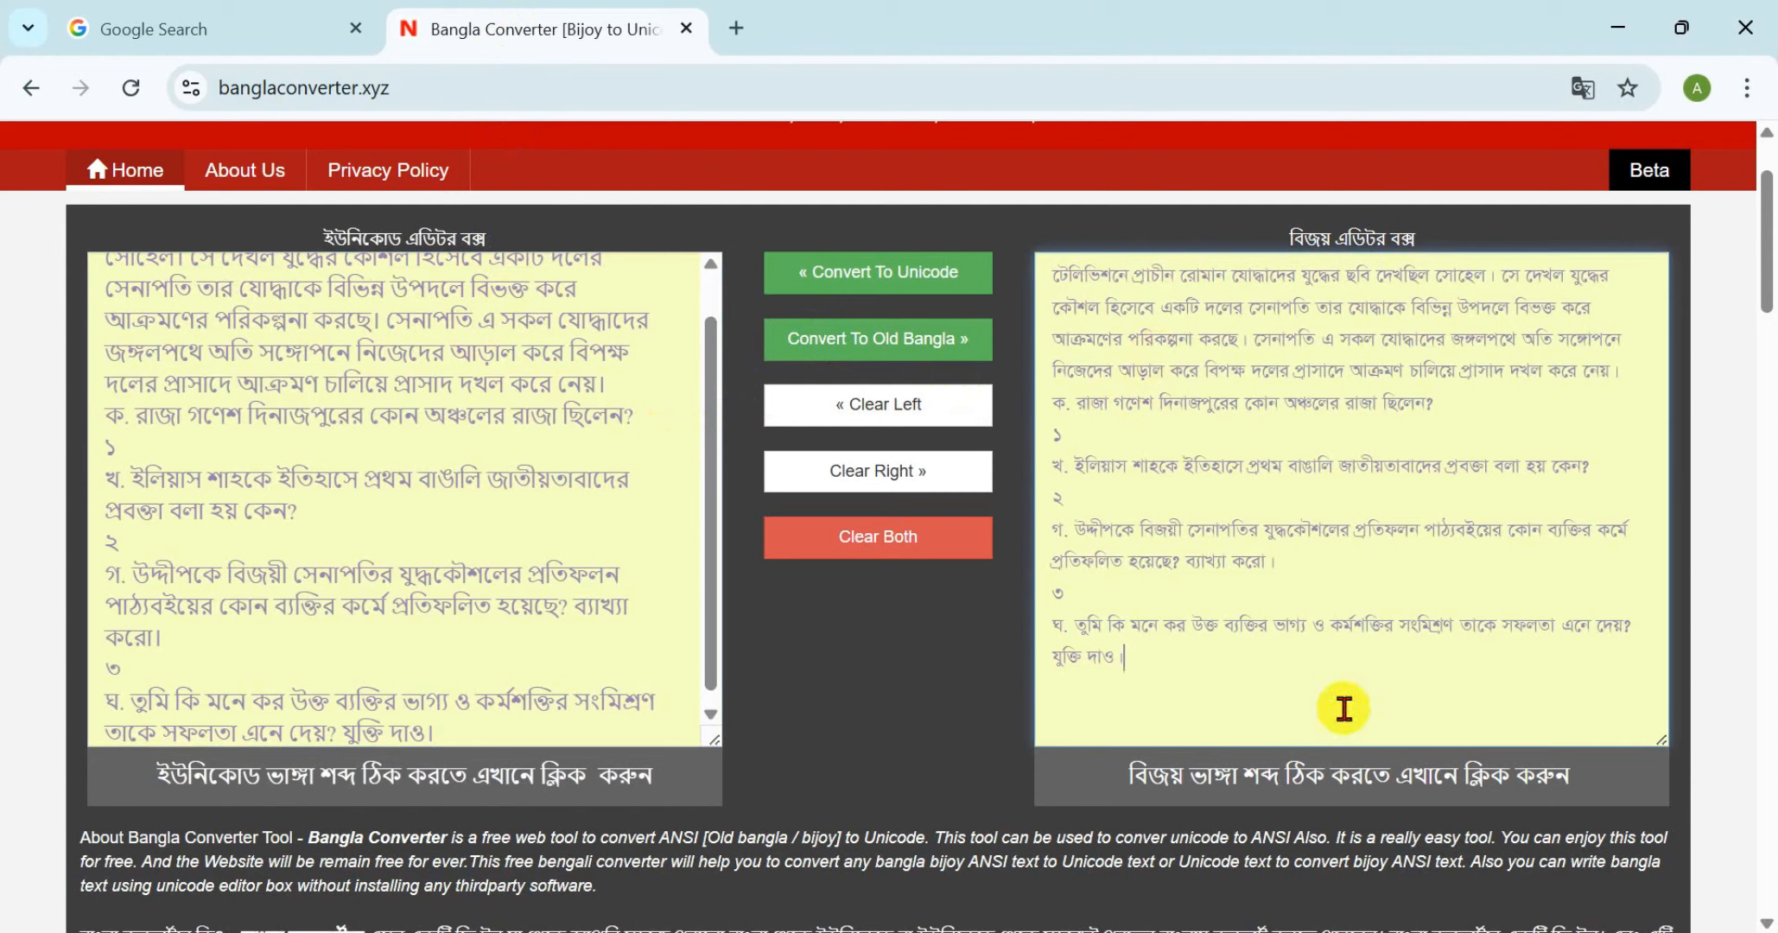
pyautogui.click(1282, 802)
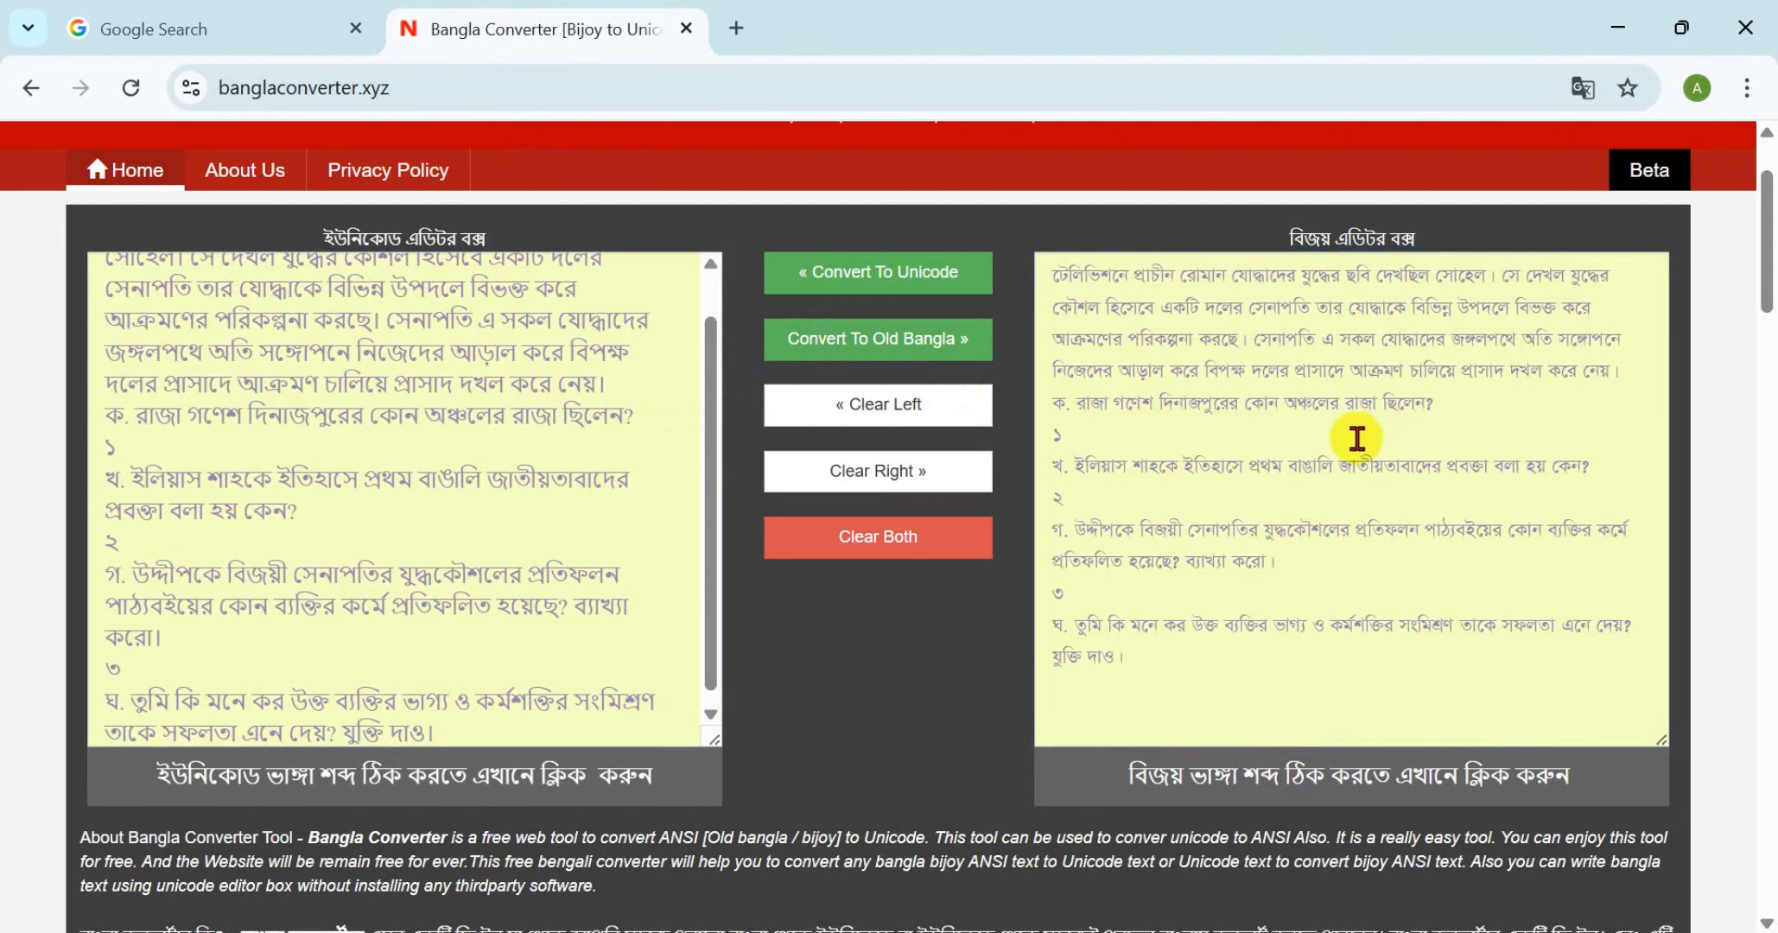
# Replace question ২'s two-part passage in the Word document with the converted টেলিভিশনে প্রাচীন রোমান passage, keeping sub-question ক on its own line
pyautogui.moveTo(1463, 400); pyautogui.dragTo(1019, 279)
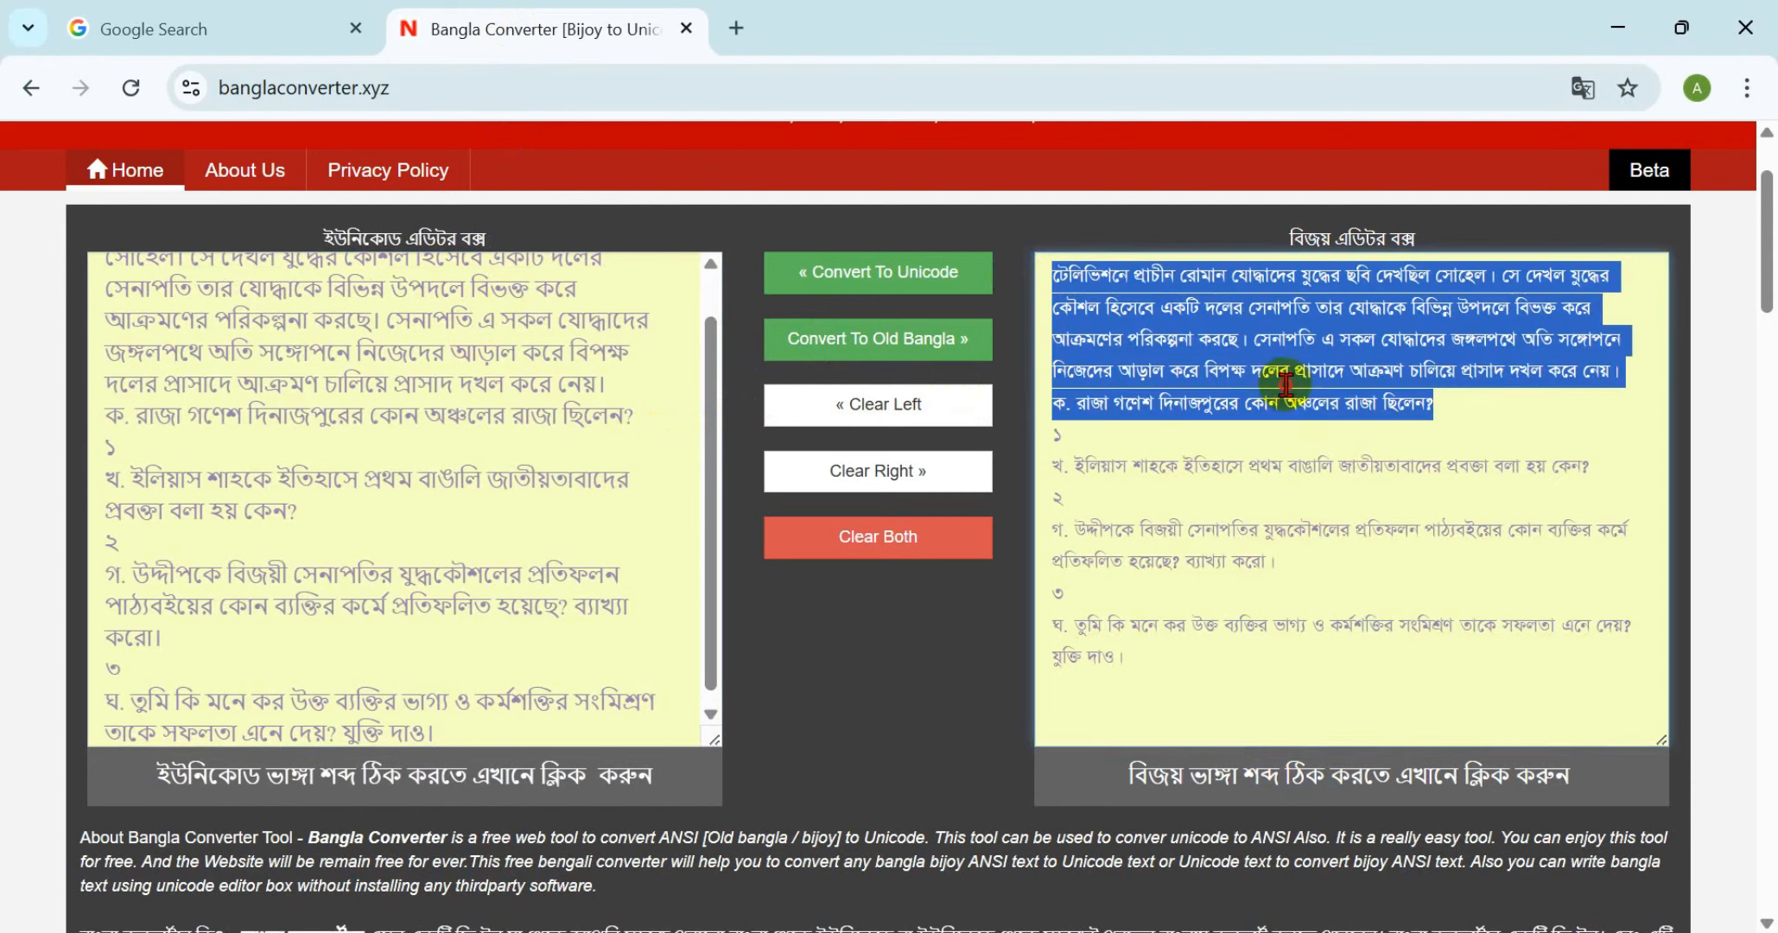
pyautogui.moveTo(1651, 385); pyautogui.dragTo(1051, 280)
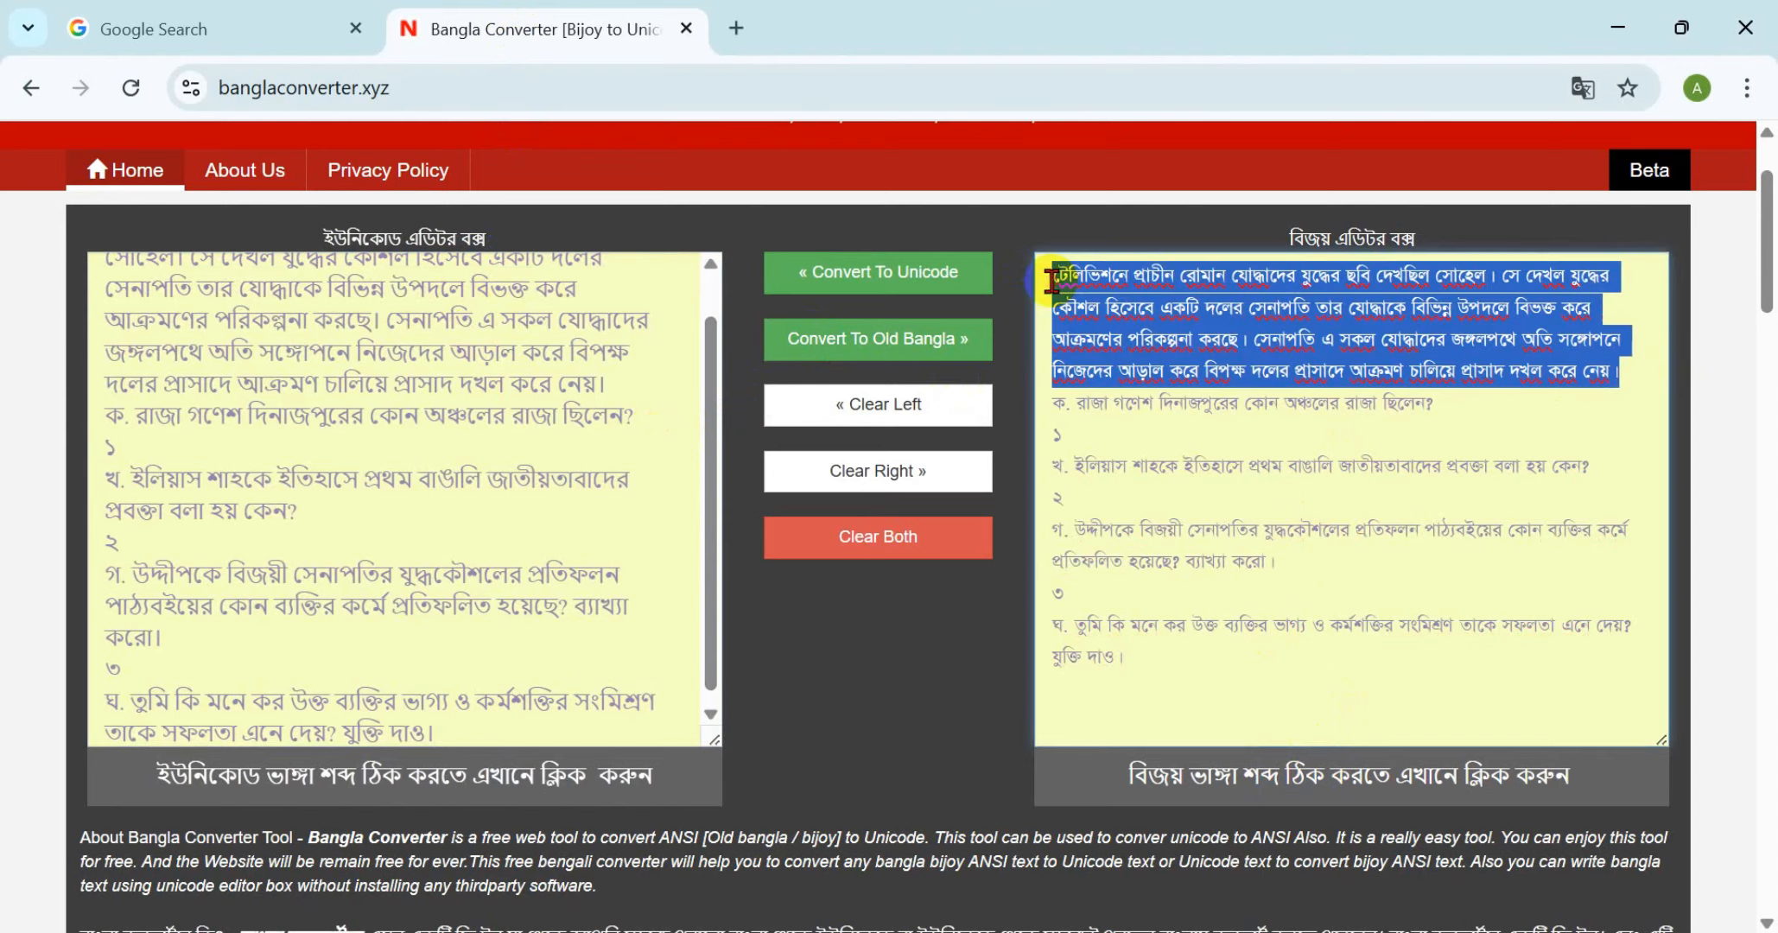
pyautogui.click(1192, 932)
pyautogui.scroll(-1, 319, 669)
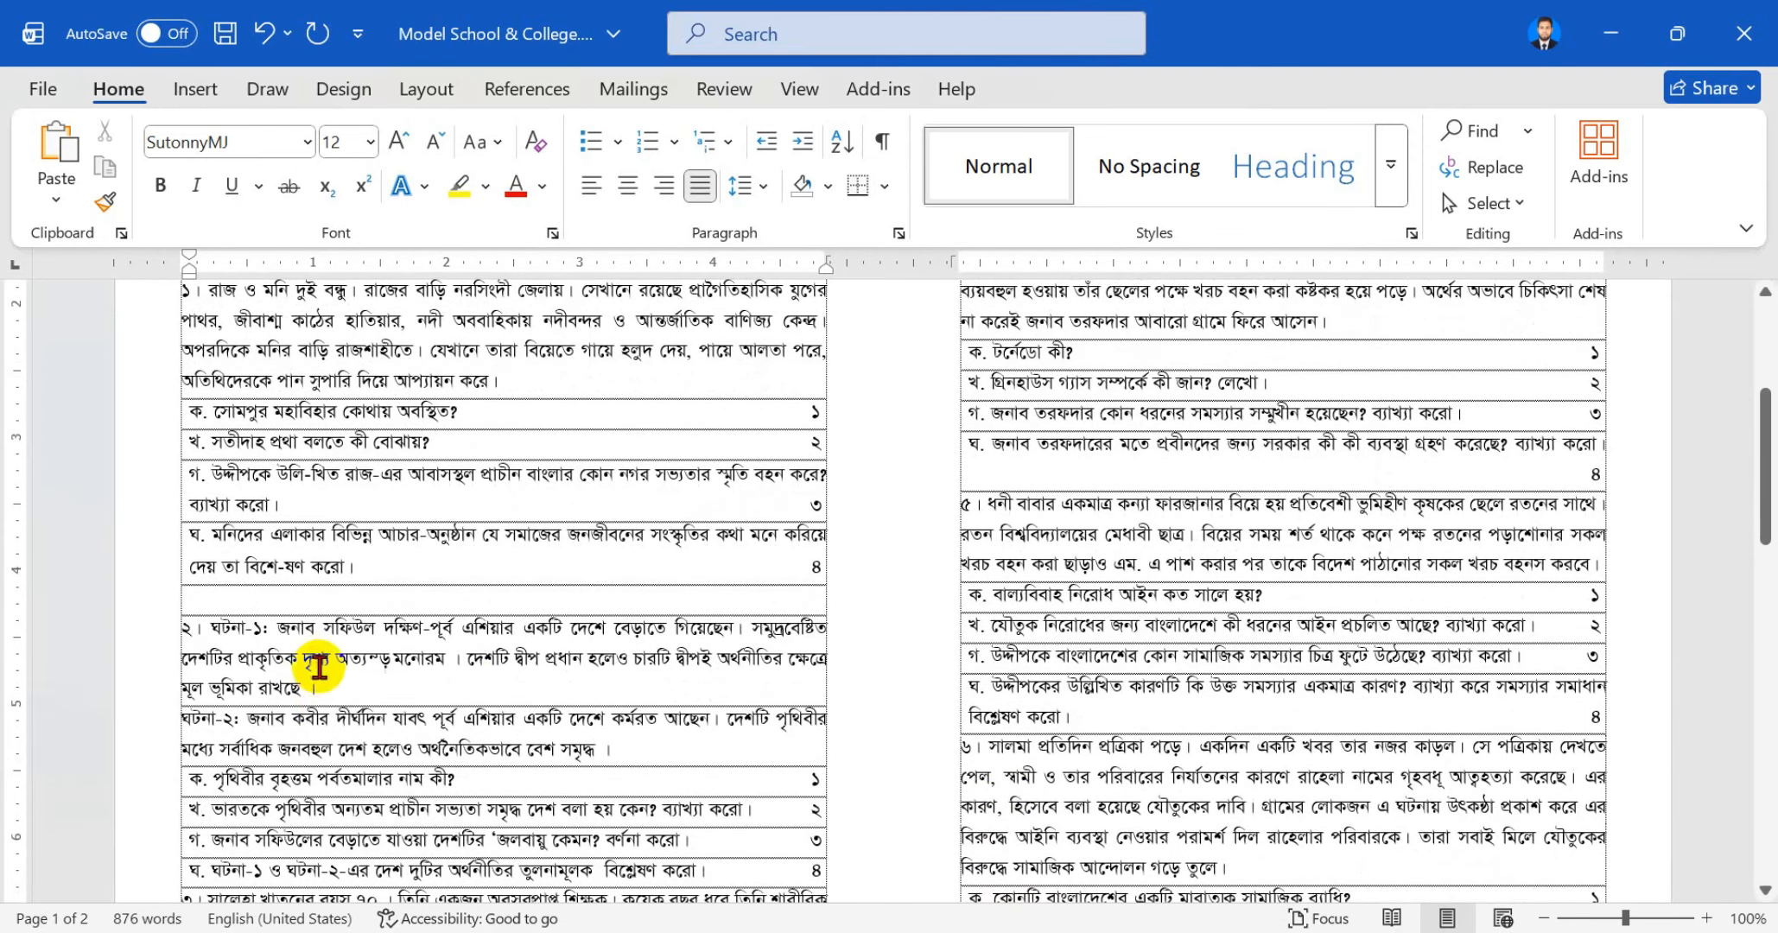
pyautogui.moveTo(639, 750); pyautogui.dragTo(221, 640)
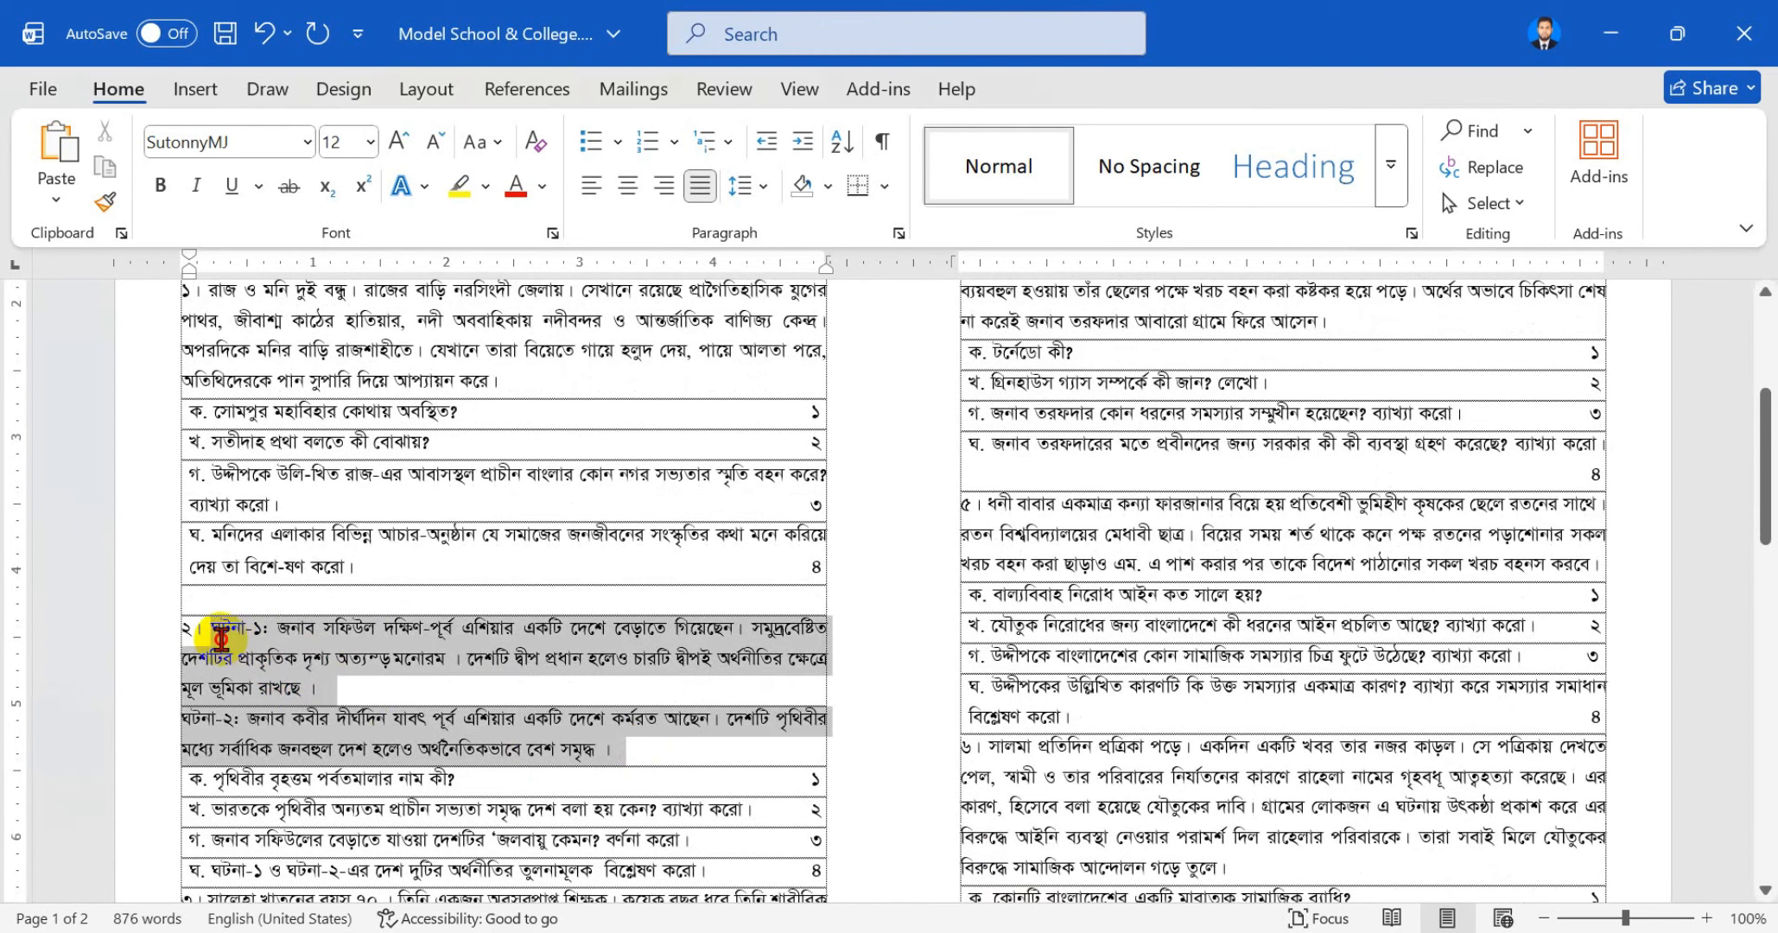
pyautogui.hotkey('ctrl', 'v')
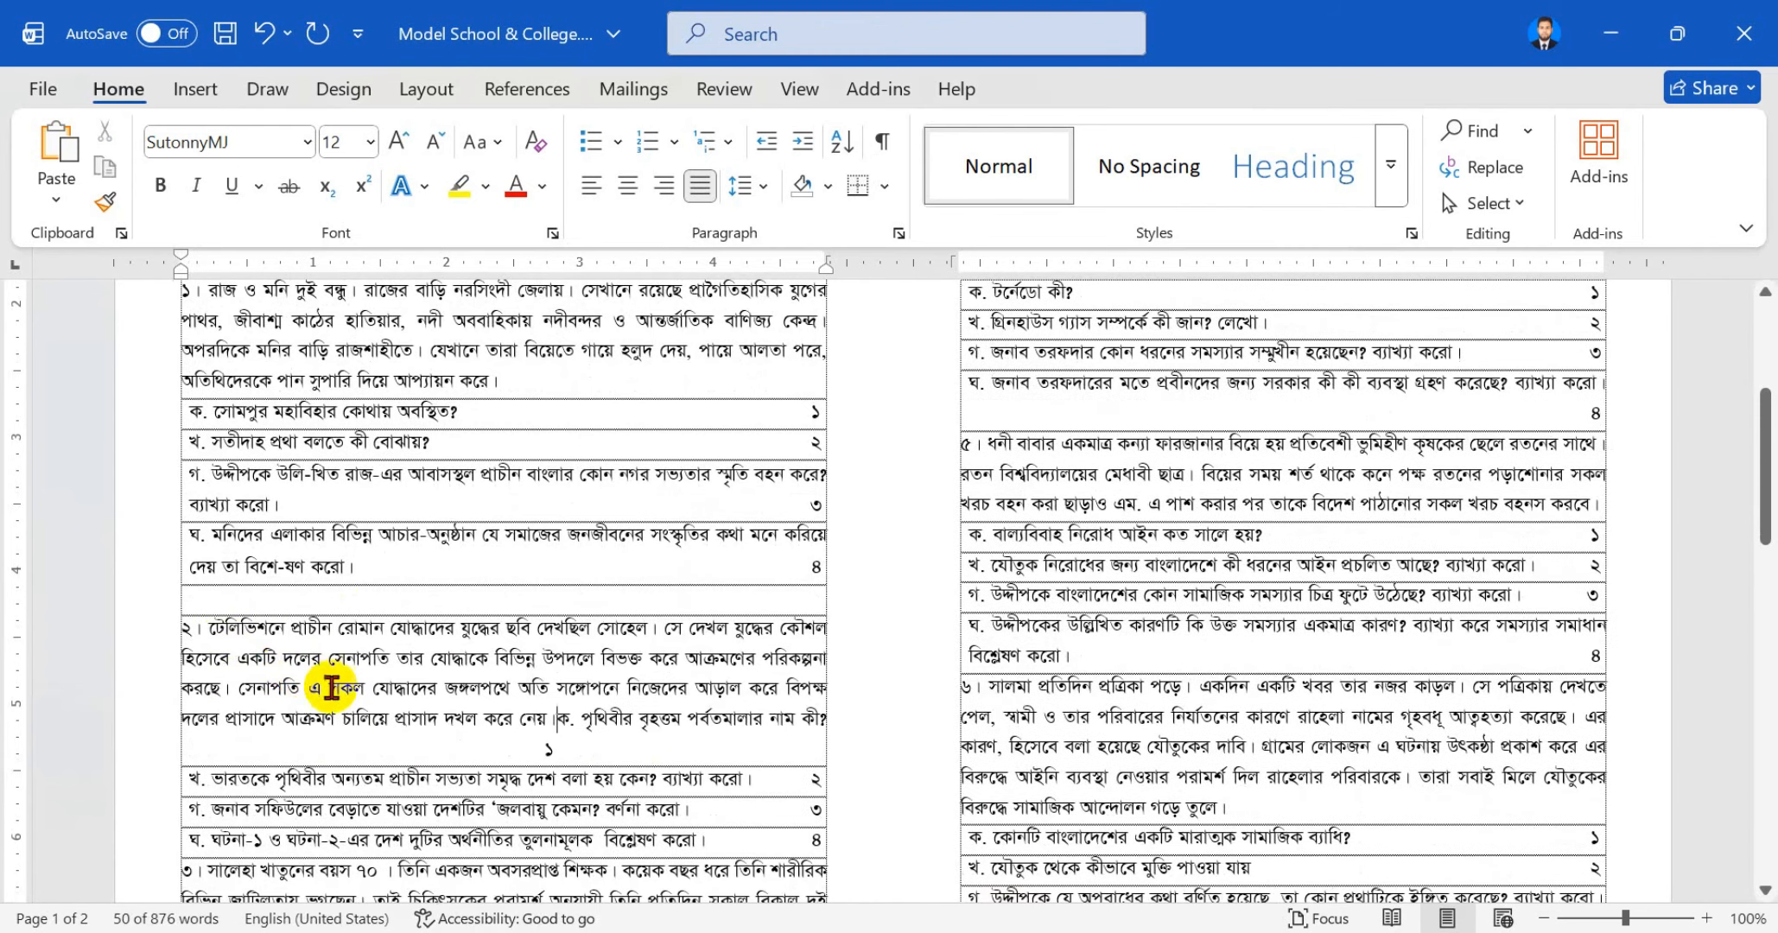
pyautogui.press('Return')
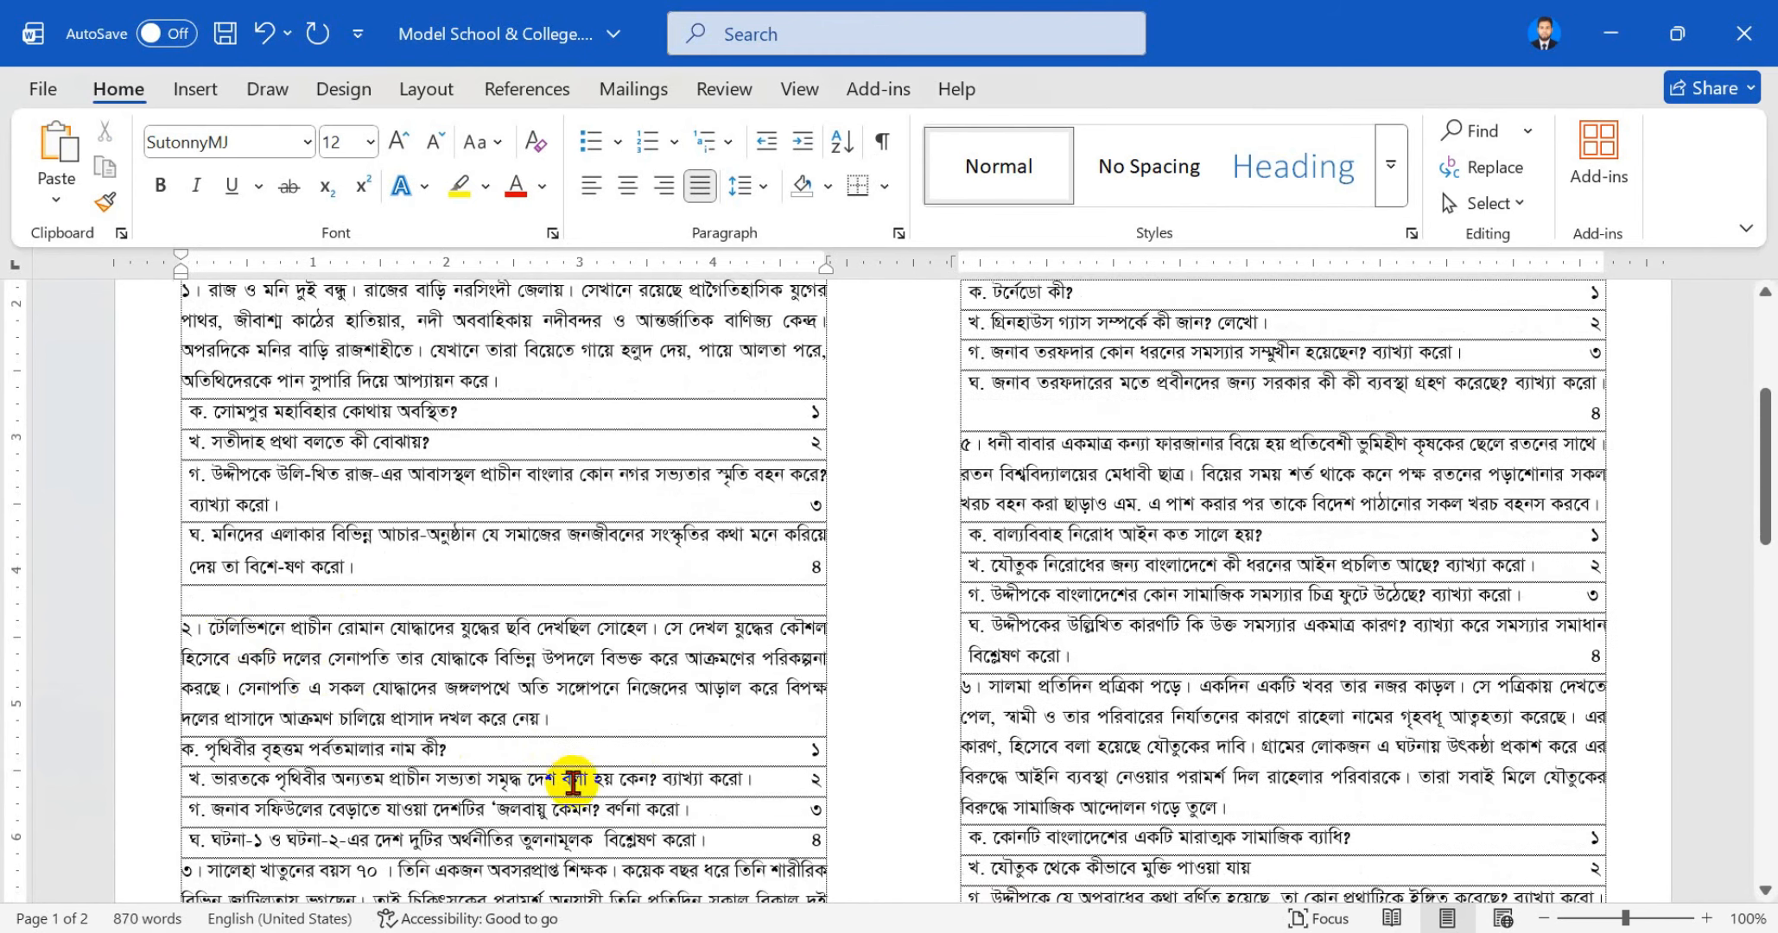
# Replace the text of sub-question ক under question ২ with "রাজা গণেশ দিনাজপুরের কোন অঞ্চলের রাজা ছিলেন?" copied from the converter
pyautogui.click(1110, 932)
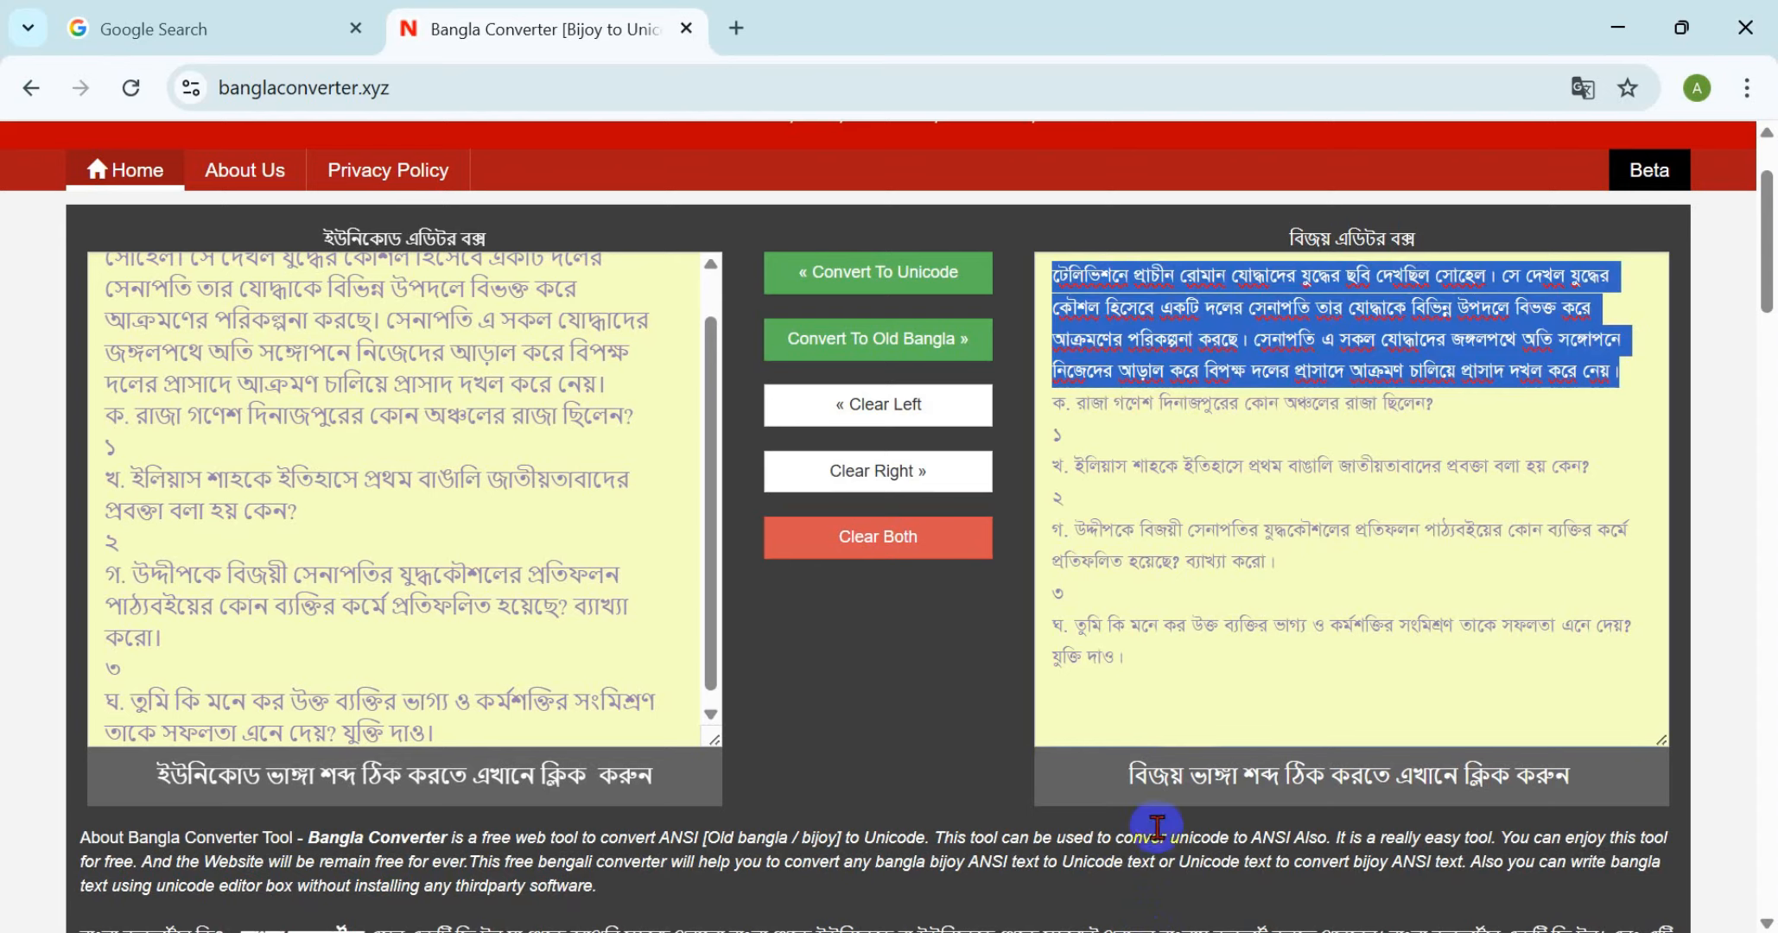
pyautogui.moveTo(1453, 403); pyautogui.dragTo(1075, 403)
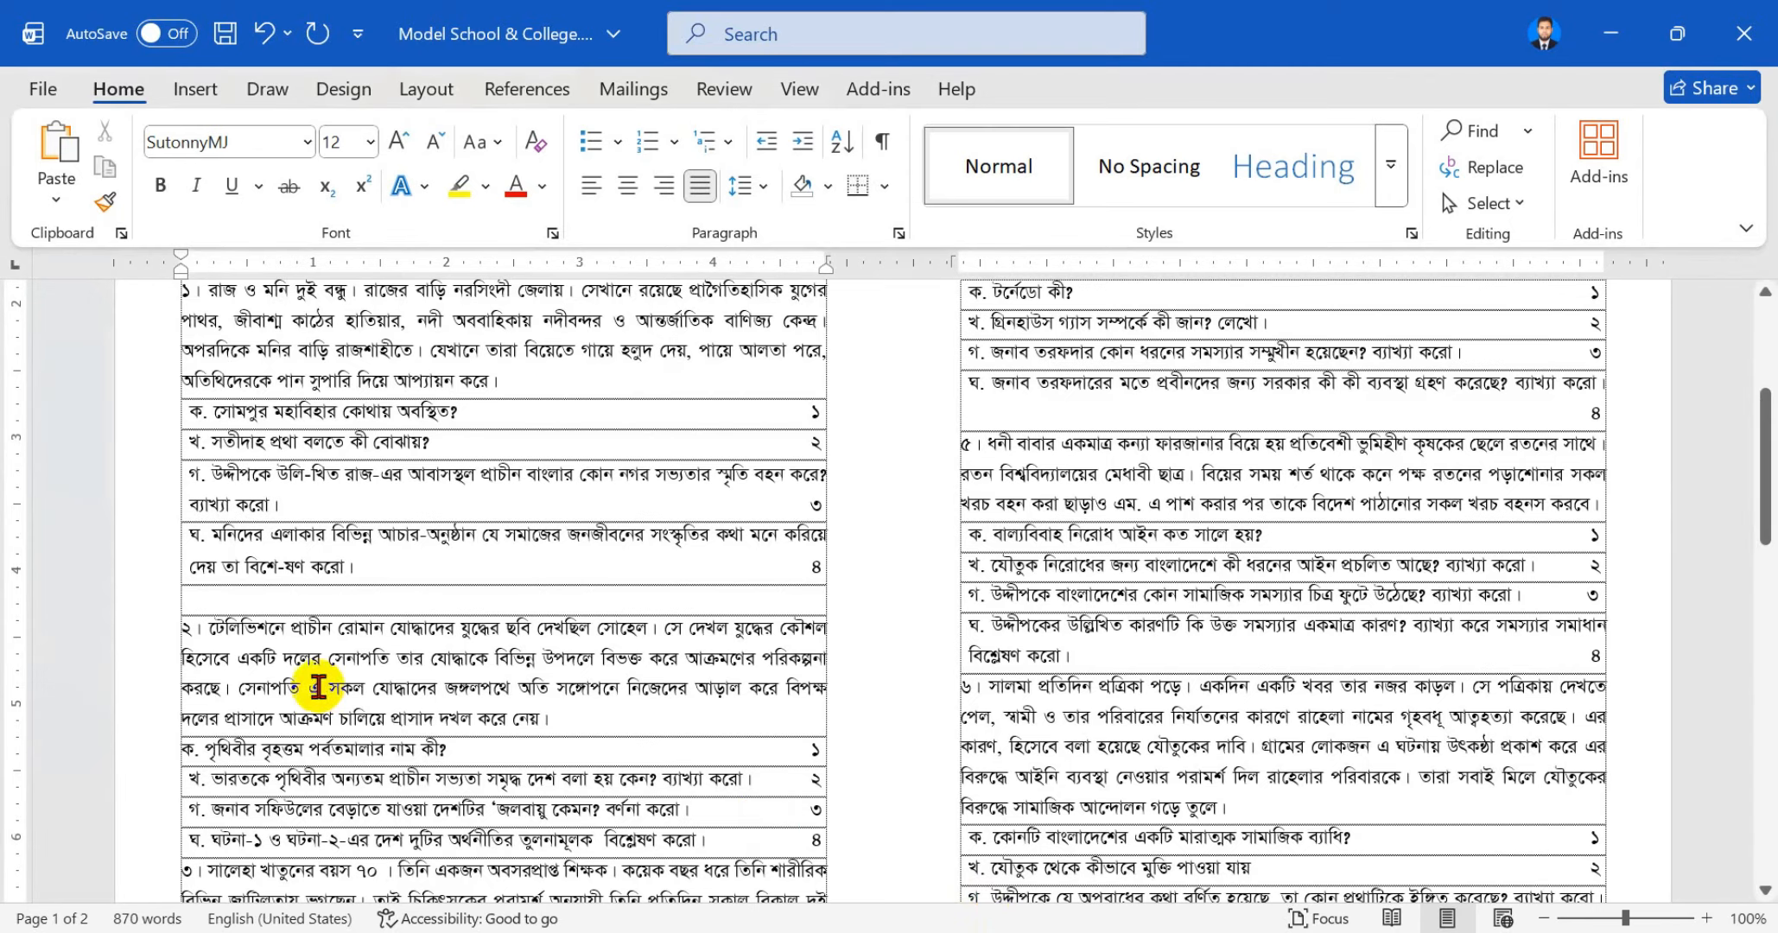
pyautogui.scroll(-1, 315, 687)
pyautogui.moveTo(510, 684); pyautogui.dragTo(207, 683)
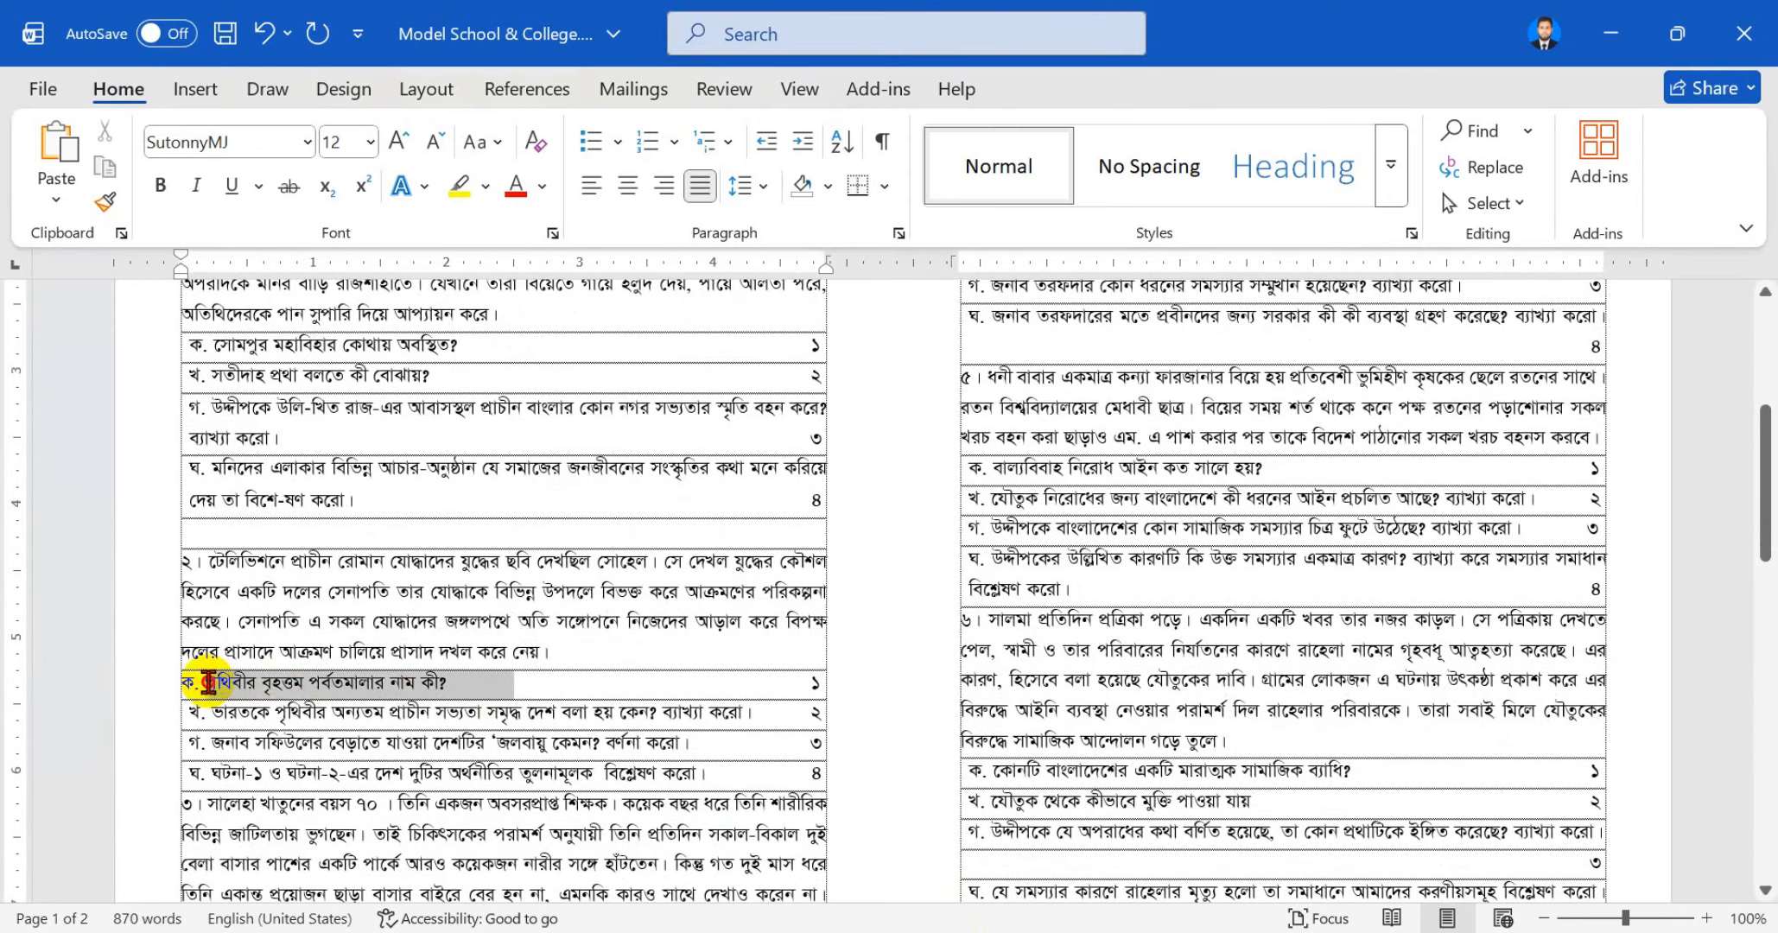
pyautogui.hotkey('ctrl', 'v')
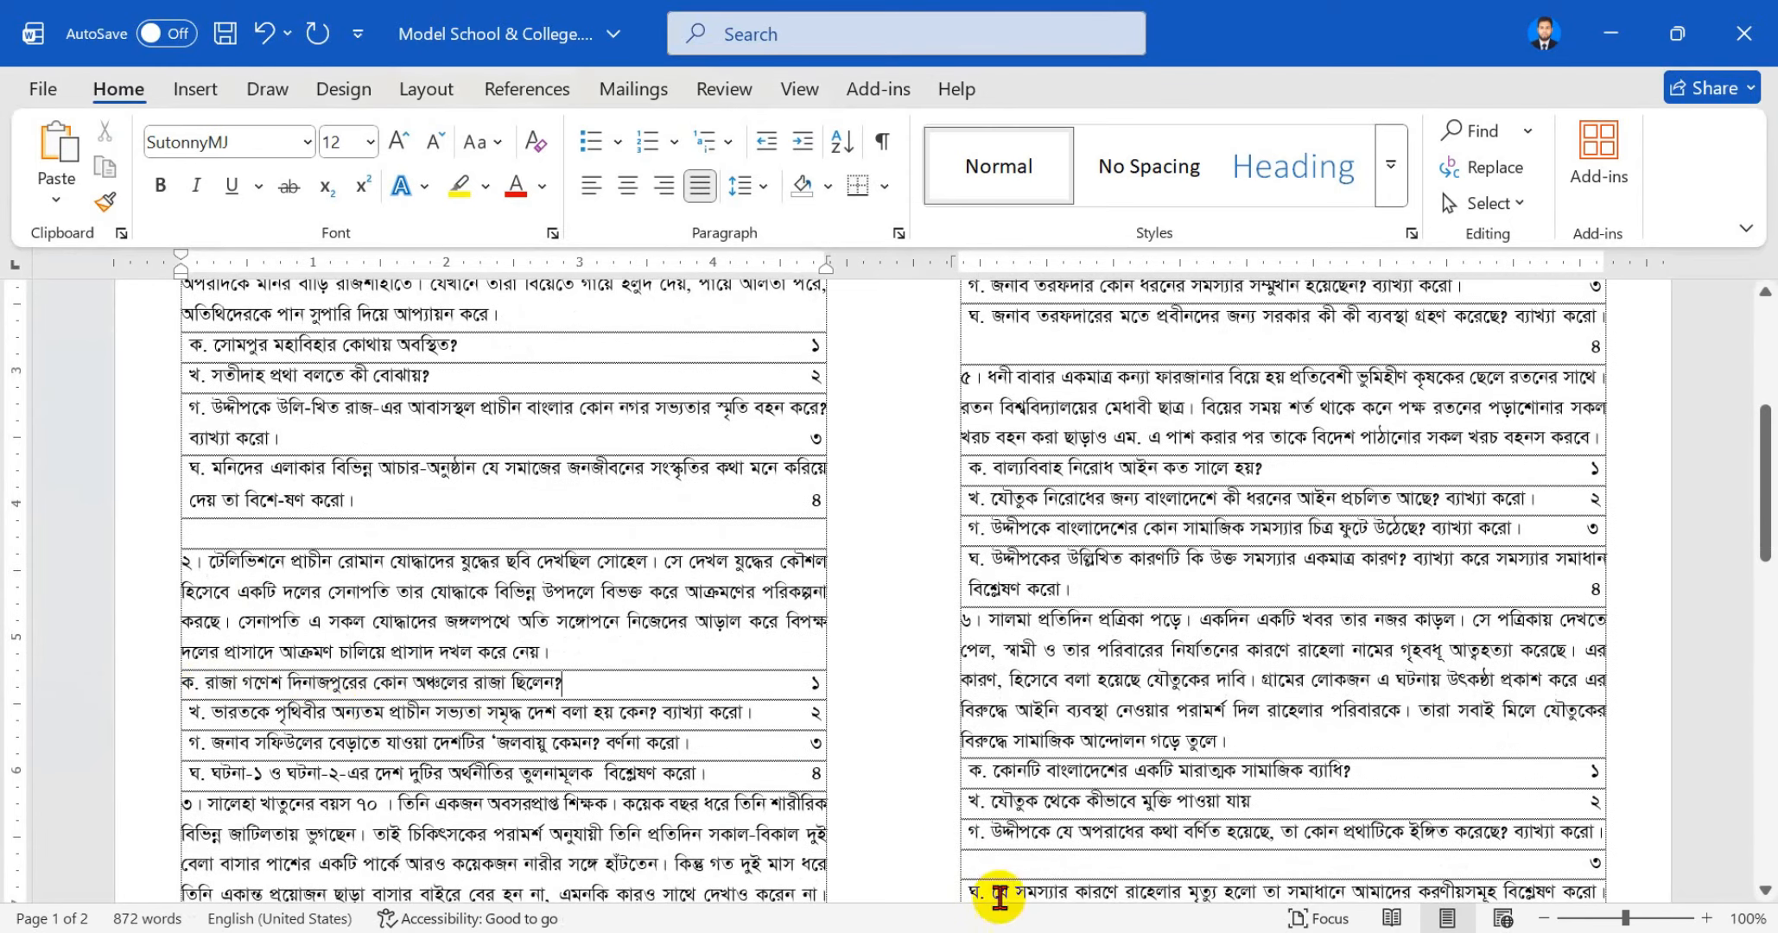
# Replace the text of sub-question খ under question ২ with "ইলিয়াস শাহকে ইতিহাসে প্রথম বাঙালি জাতীয়তাবাদের প্রবক্তা বলা হয় কেন?" copied from the converter
pyautogui.click(1126, 924)
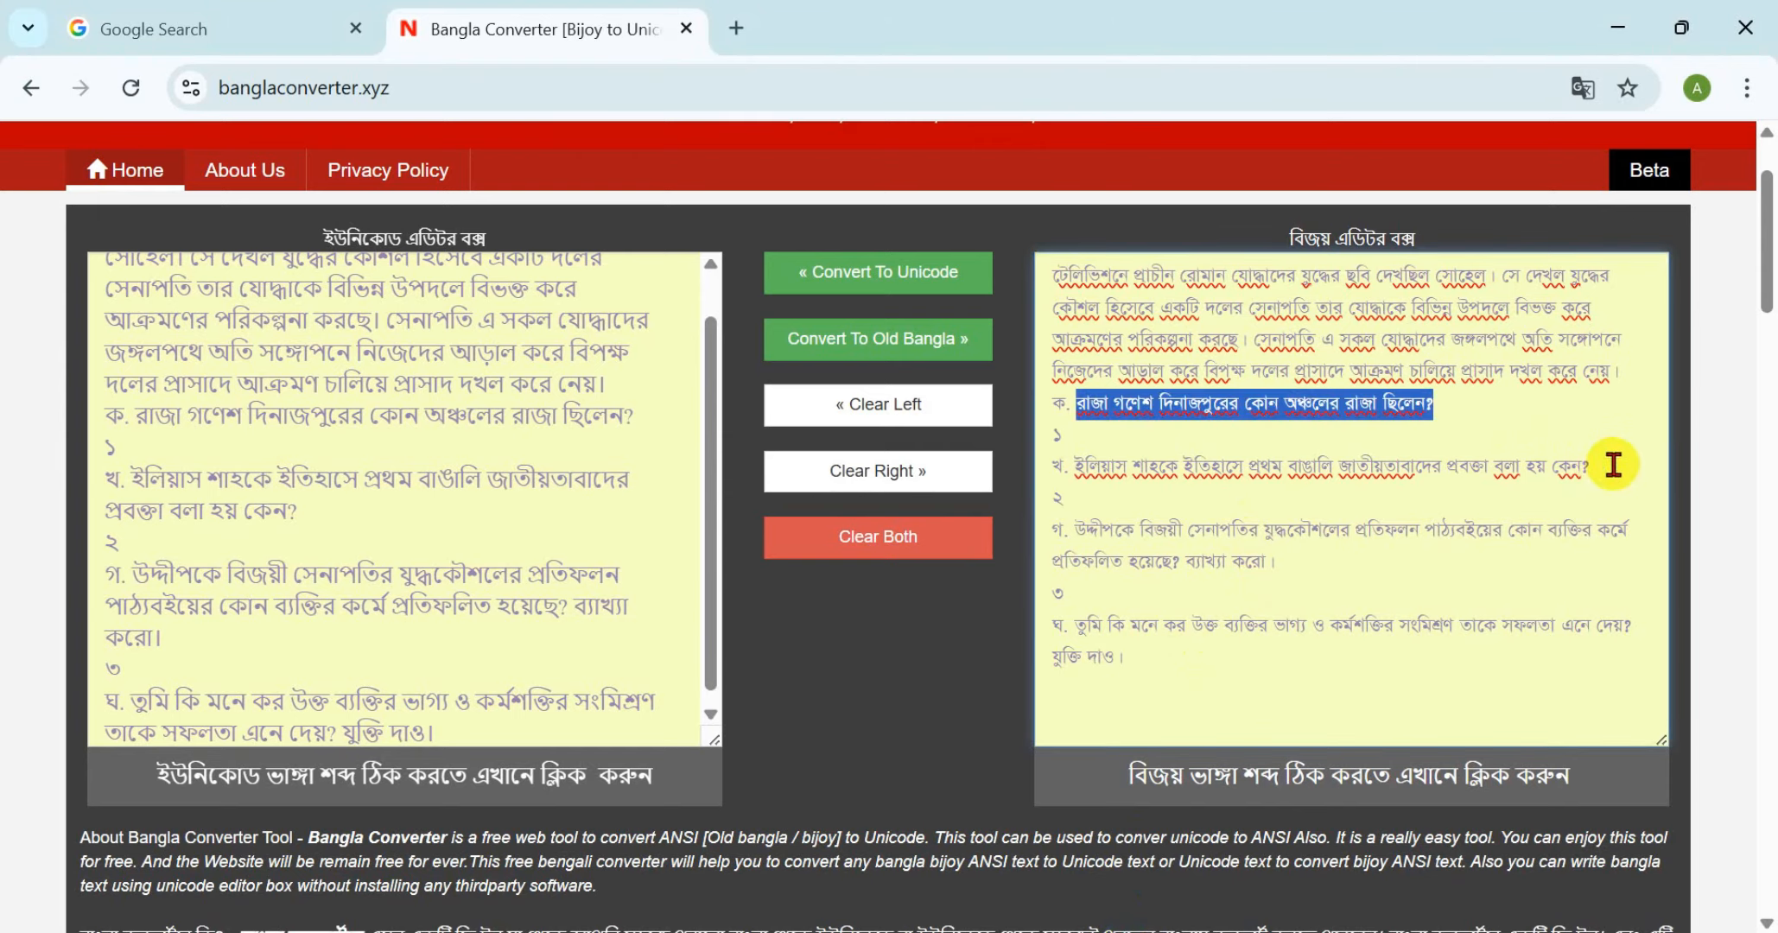
pyautogui.moveTo(1607, 467); pyautogui.dragTo(1070, 471)
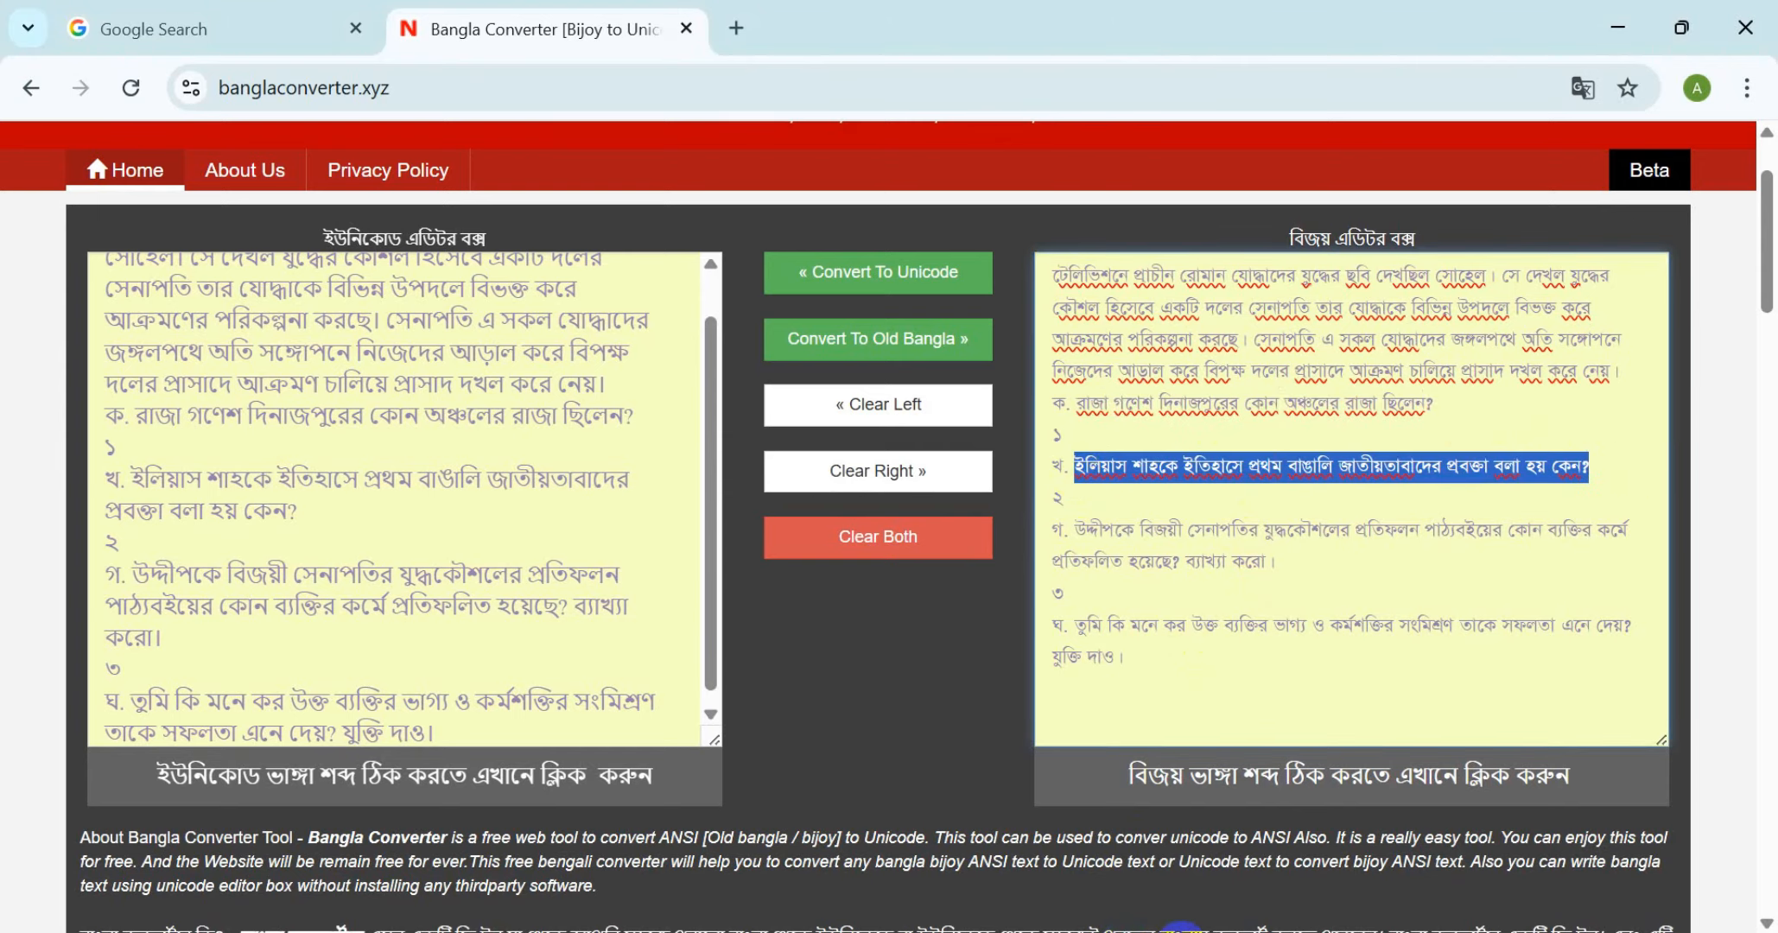
pyautogui.click(1182, 928)
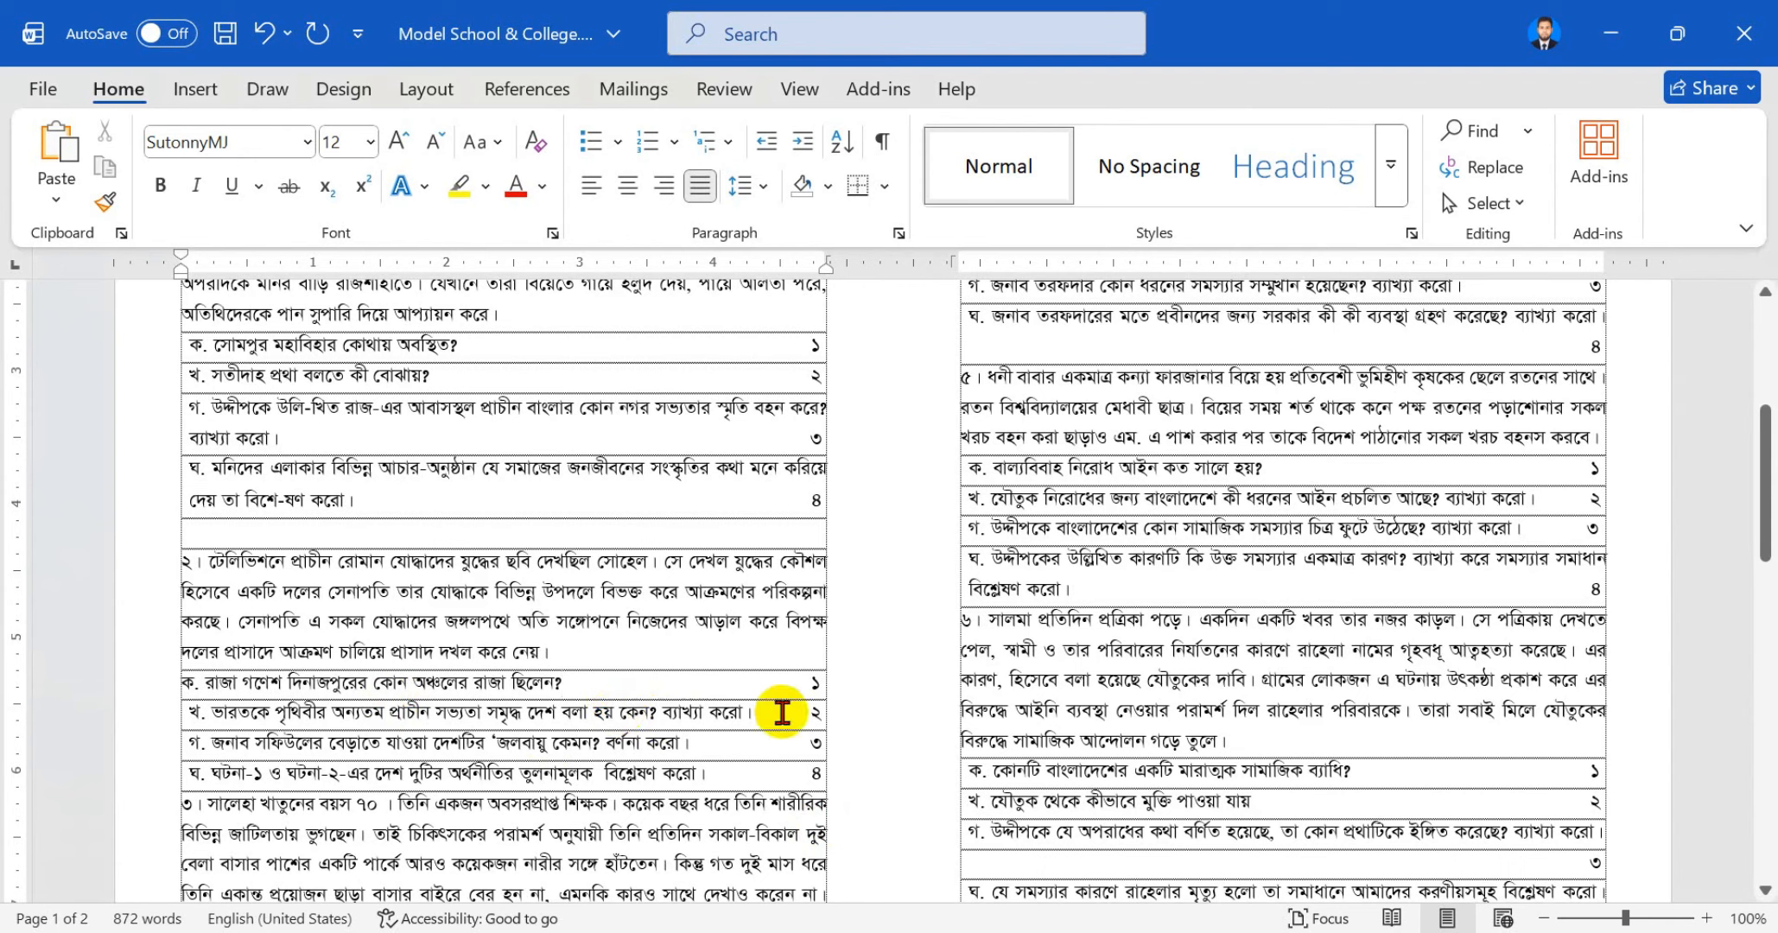
pyautogui.moveTo(782, 707); pyautogui.dragTo(218, 714)
pyautogui.hotkey('ctrl', 'v')
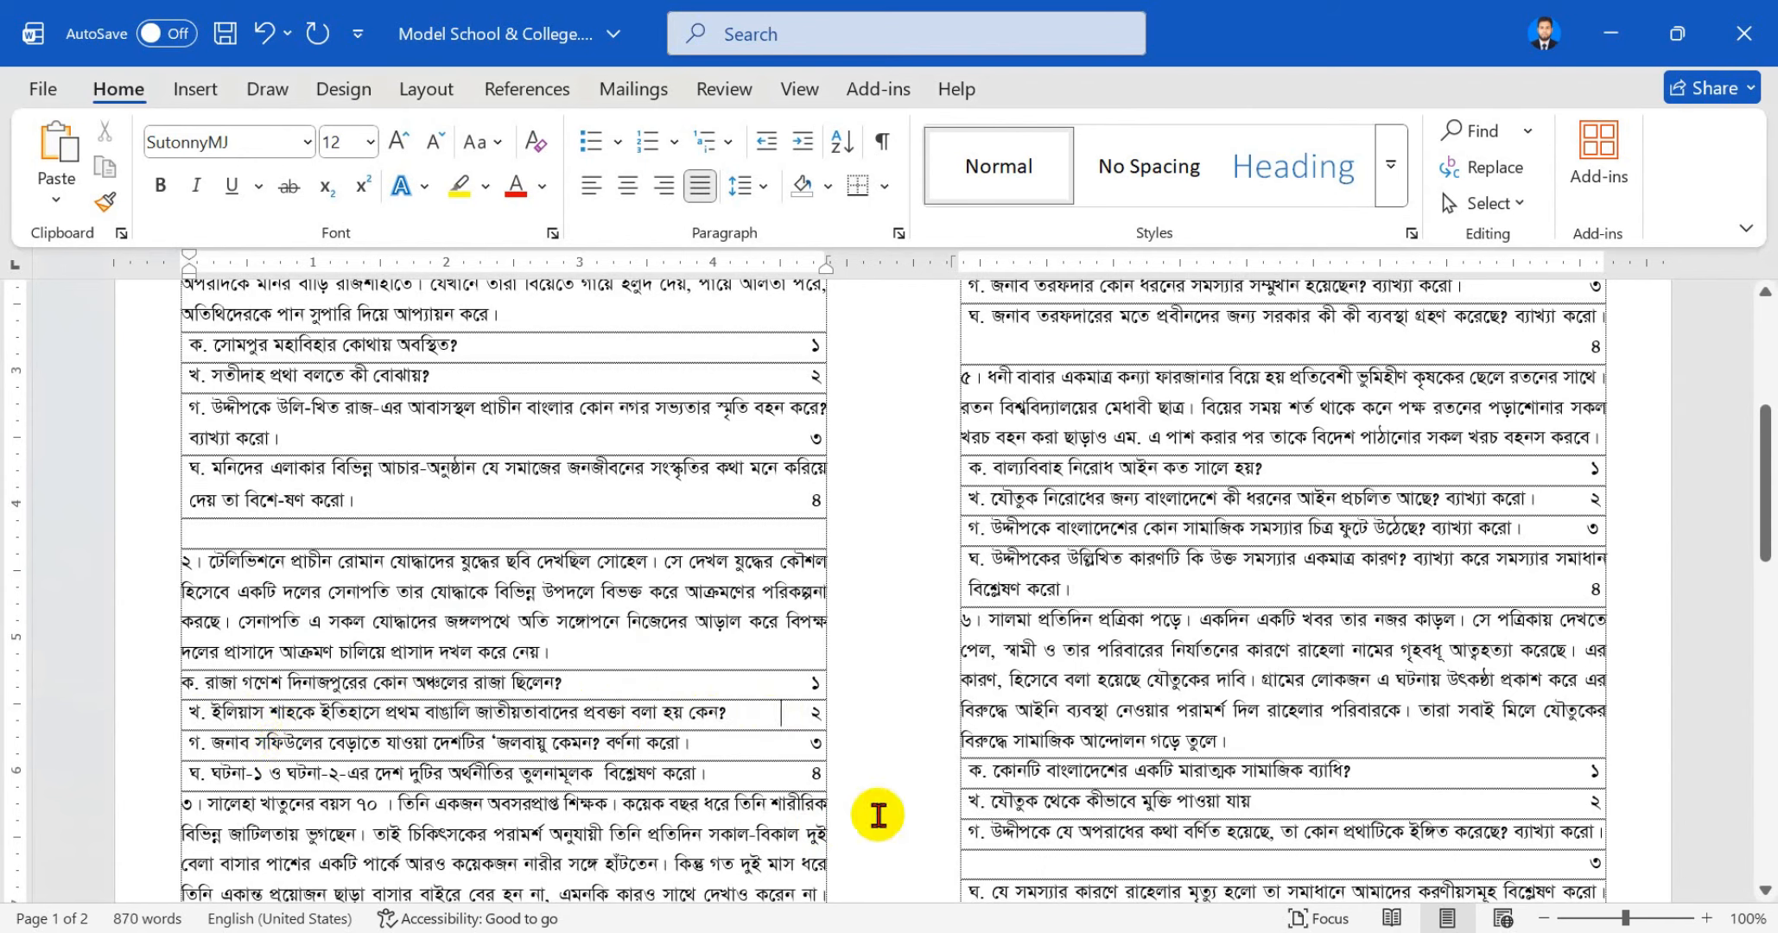
# Replace sub-question গ under question ২ with the converter's "উদ্দীপকে বিজয়ী সেনাপতির যুদ্ধকৌশলের…" text and tab its mark ৩ to the line end
pyautogui.click(1184, 926)
pyautogui.moveTo(1275, 563); pyautogui.dragTo(1077, 536)
pyautogui.click(1179, 927)
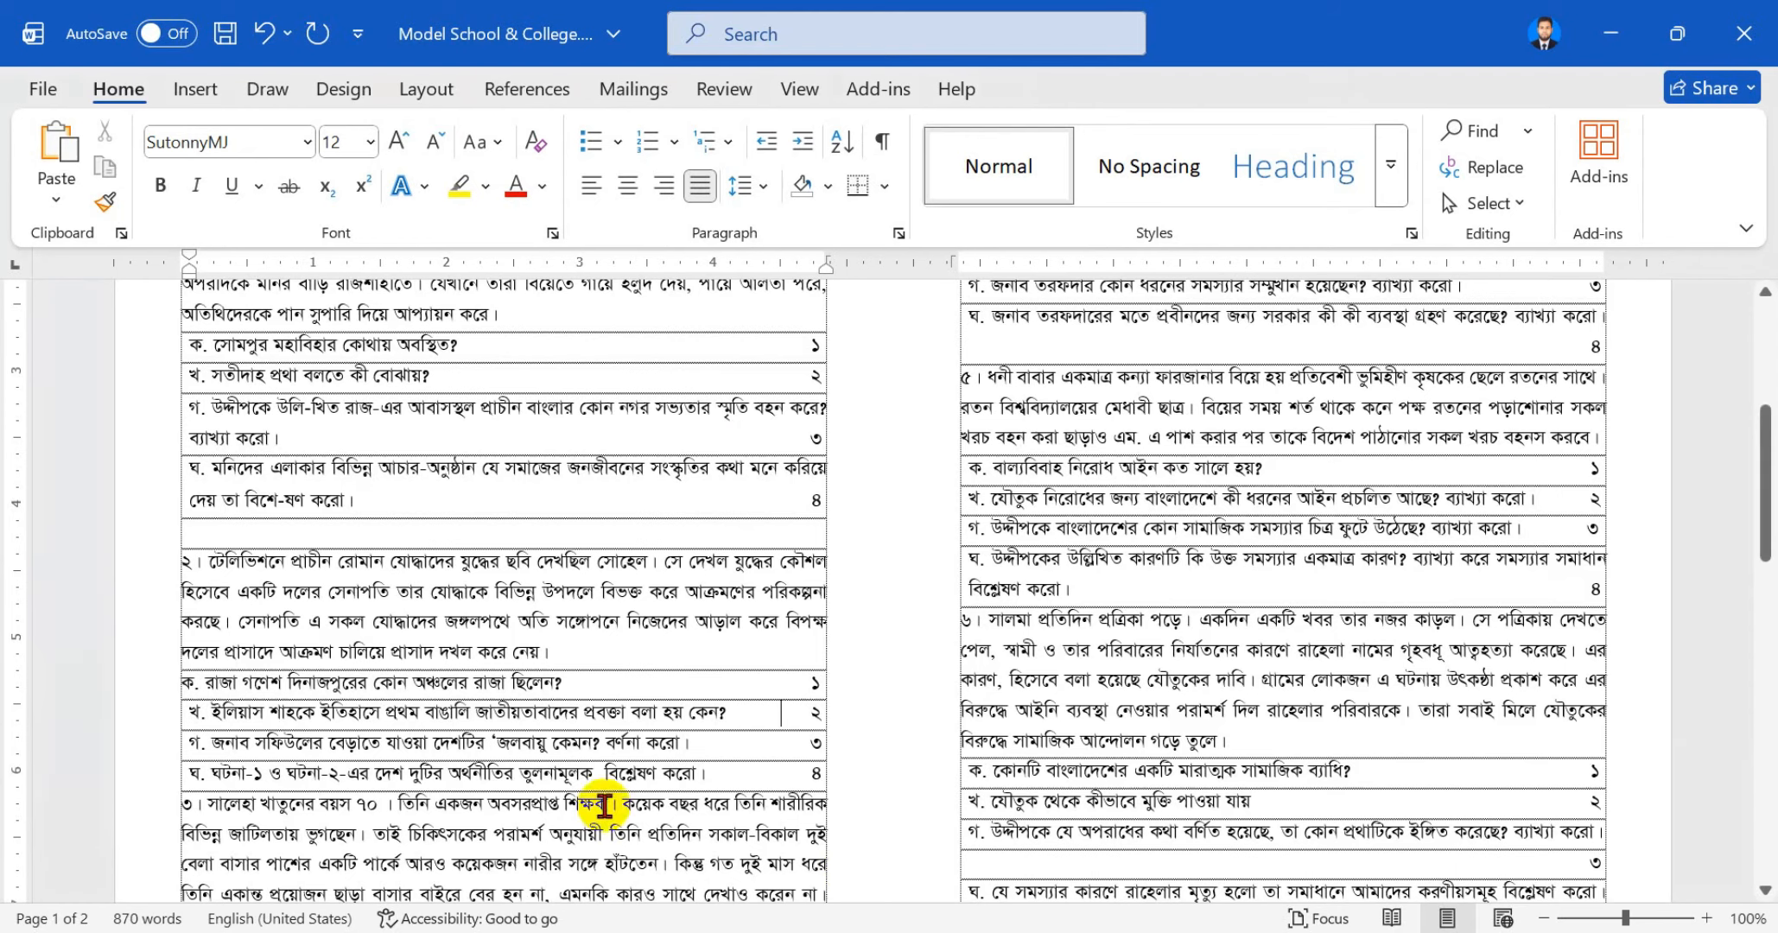
pyautogui.scroll(-1, 720, 654)
pyautogui.moveTo(714, 678); pyautogui.dragTo(233, 680)
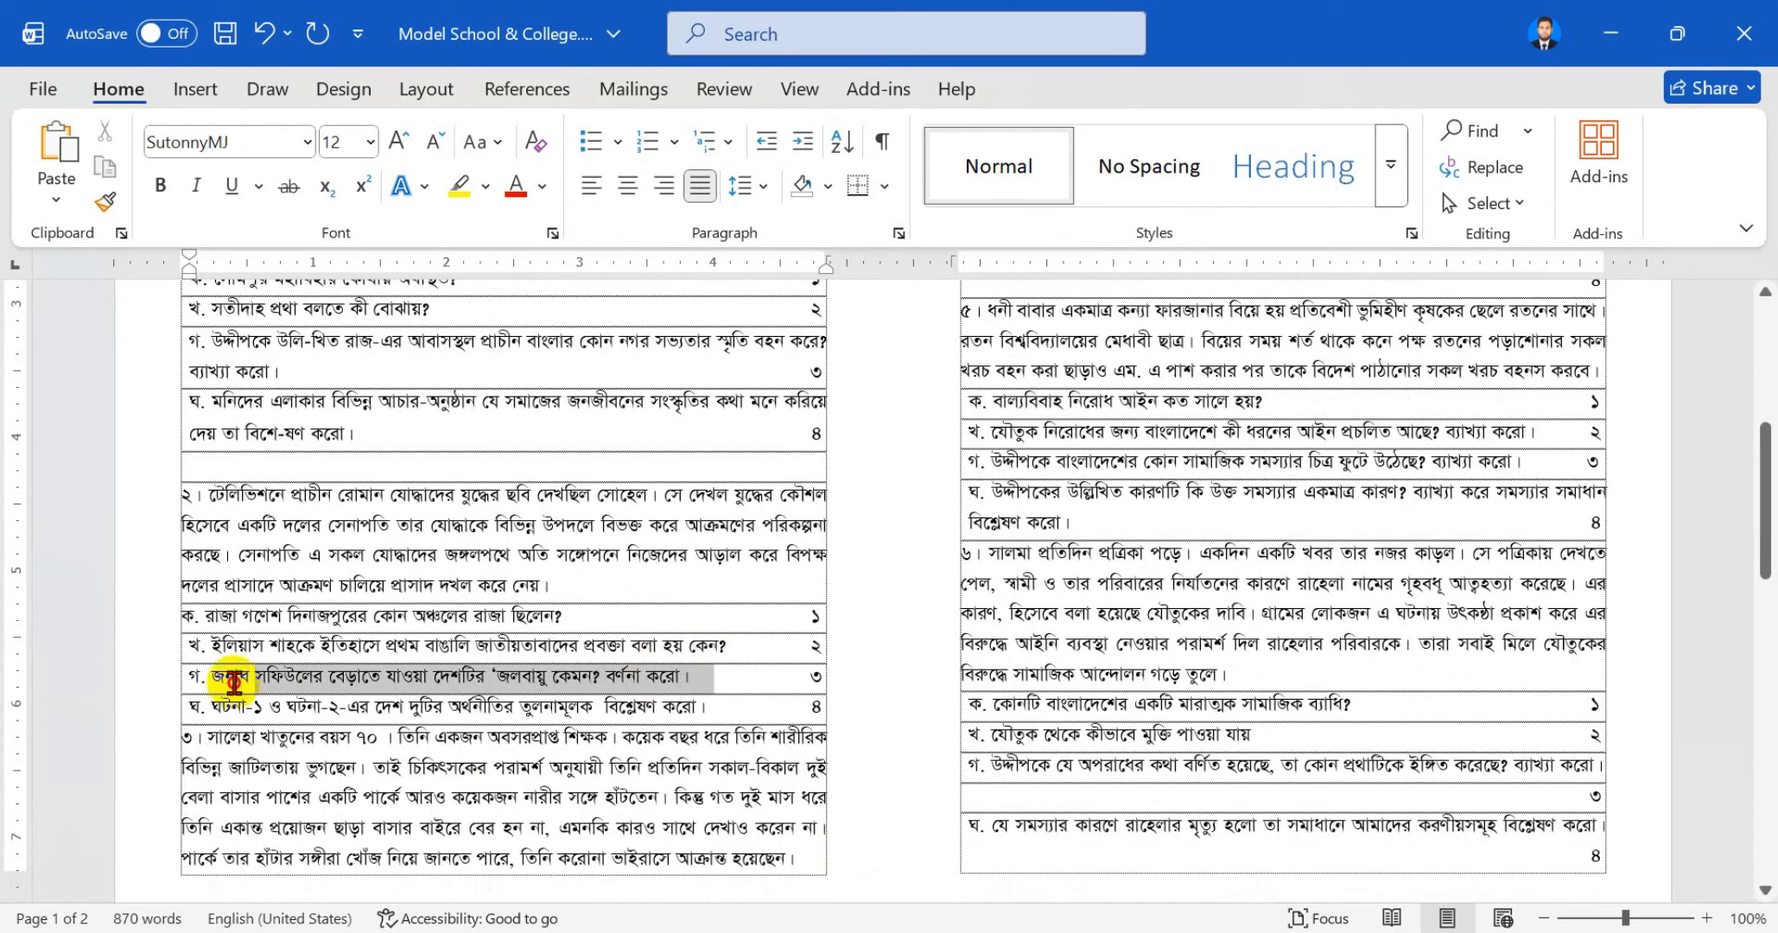
pyautogui.hotkey('ctrl', 'v')
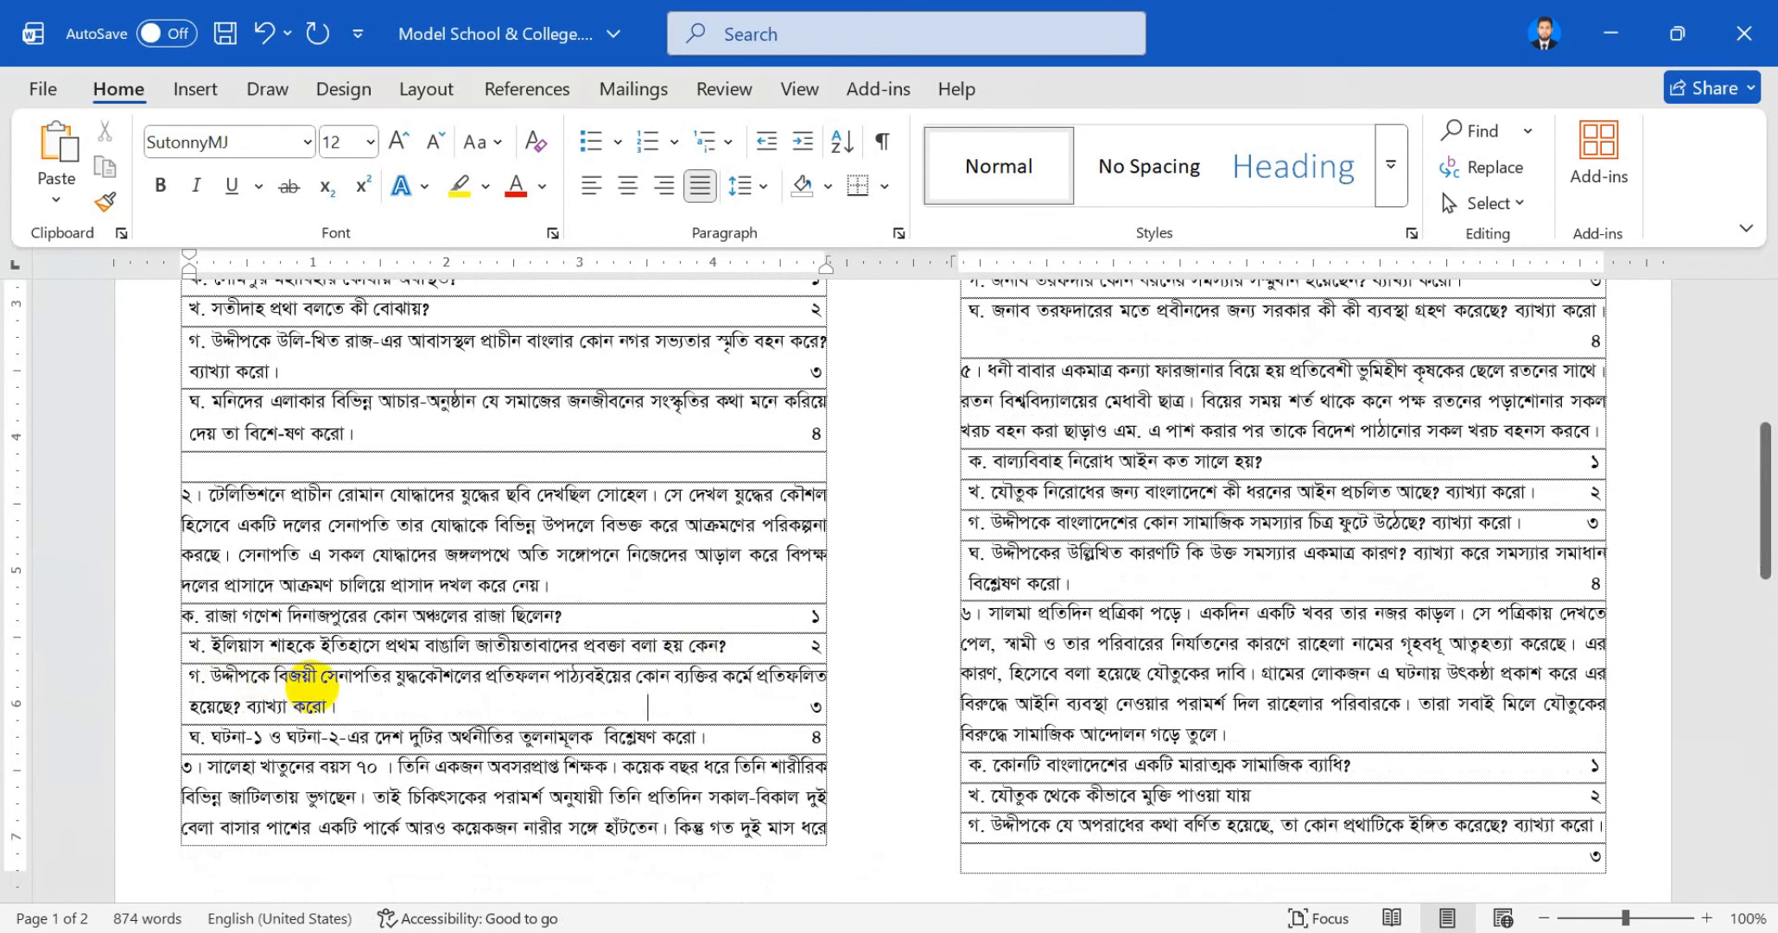
pyautogui.press('Tab')
# Replace sub-question ঘ under question ২ with the converter's "তুমি কি মনে কর উক্ত ব্যক্তির ভাগ্য…" text and tab its mark ৪ to the line end
pyautogui.click(1138, 923)
pyautogui.moveTo(1125, 657); pyautogui.dragTo(1074, 638)
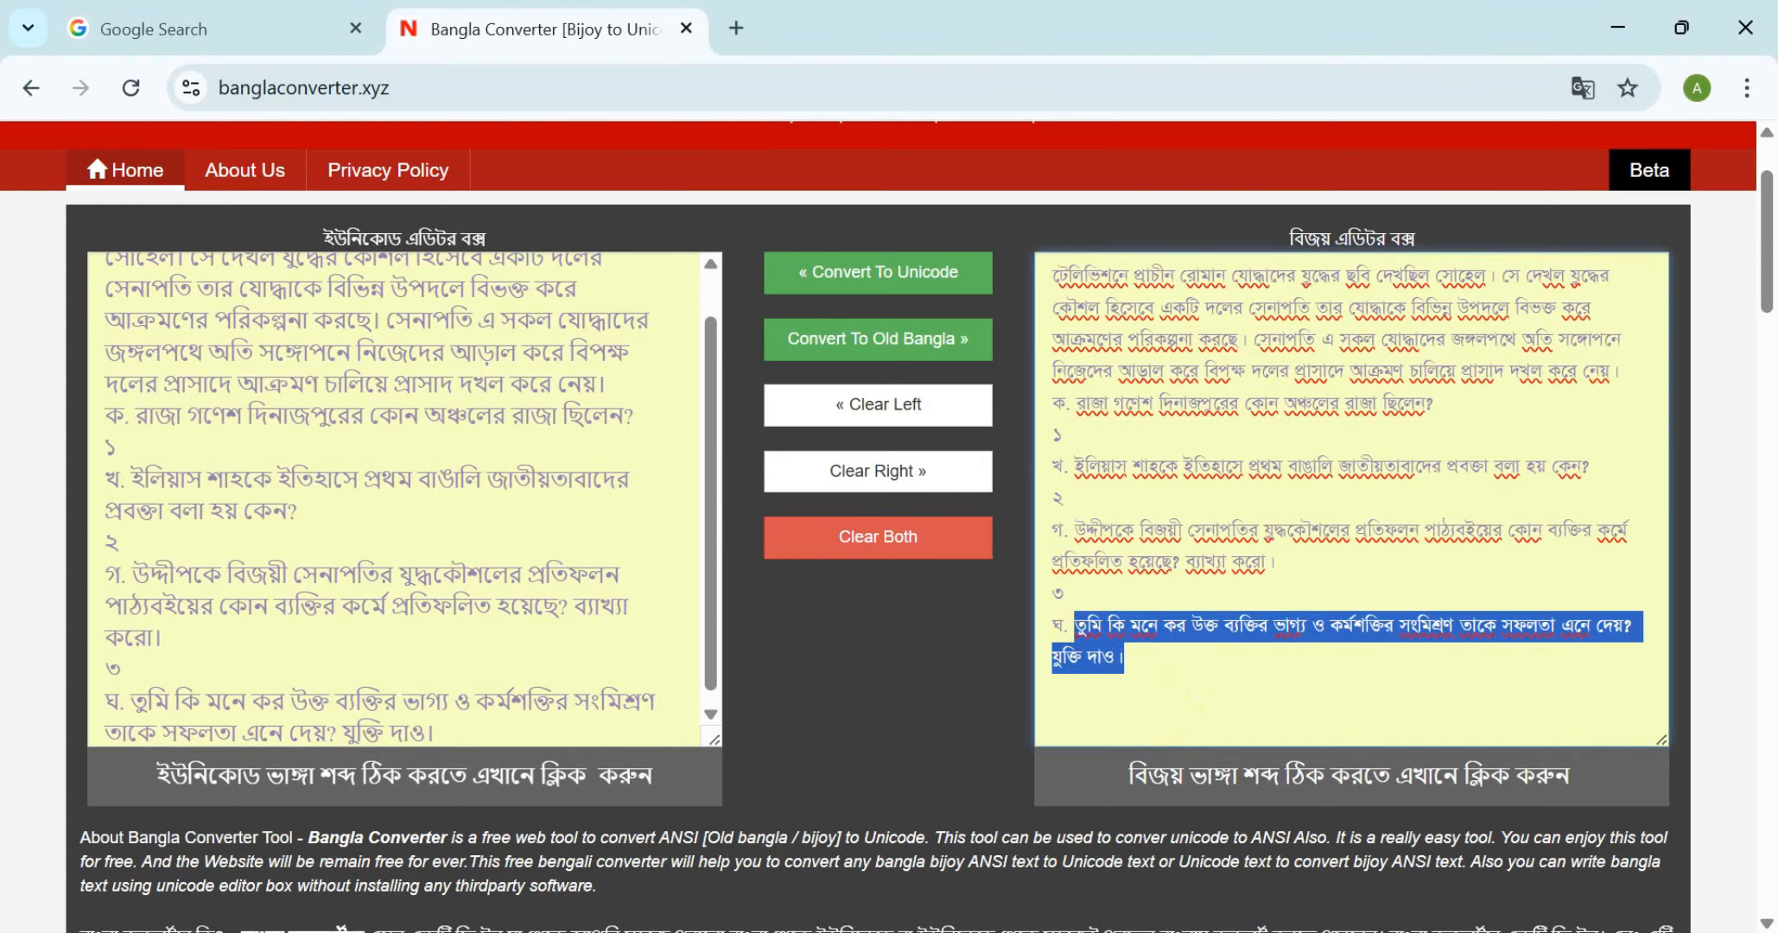
pyautogui.hotkey('alt', 'Tab')
pyautogui.moveTo(710, 737); pyautogui.dragTo(223, 737)
pyautogui.hotkey('ctrl', 'v')
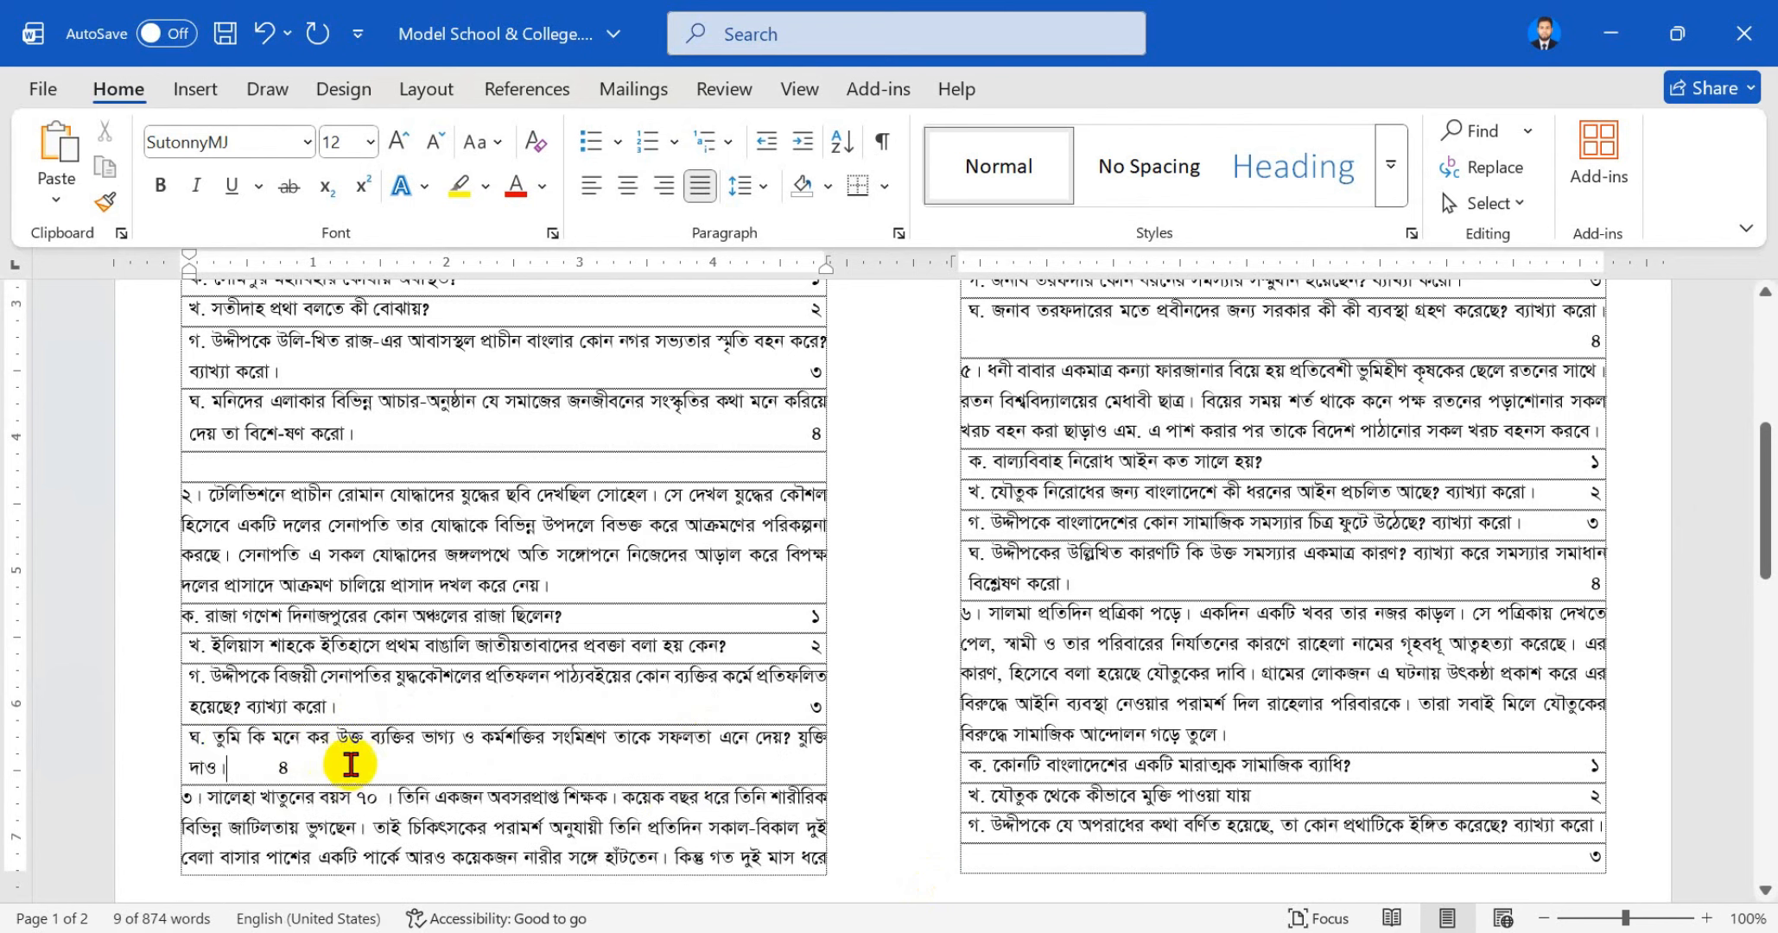
pyautogui.press('Tab')
pyautogui.press('Tab')
pyautogui.press('Tab')
pyautogui.press('Tab')
pyautogui.press('Tab')
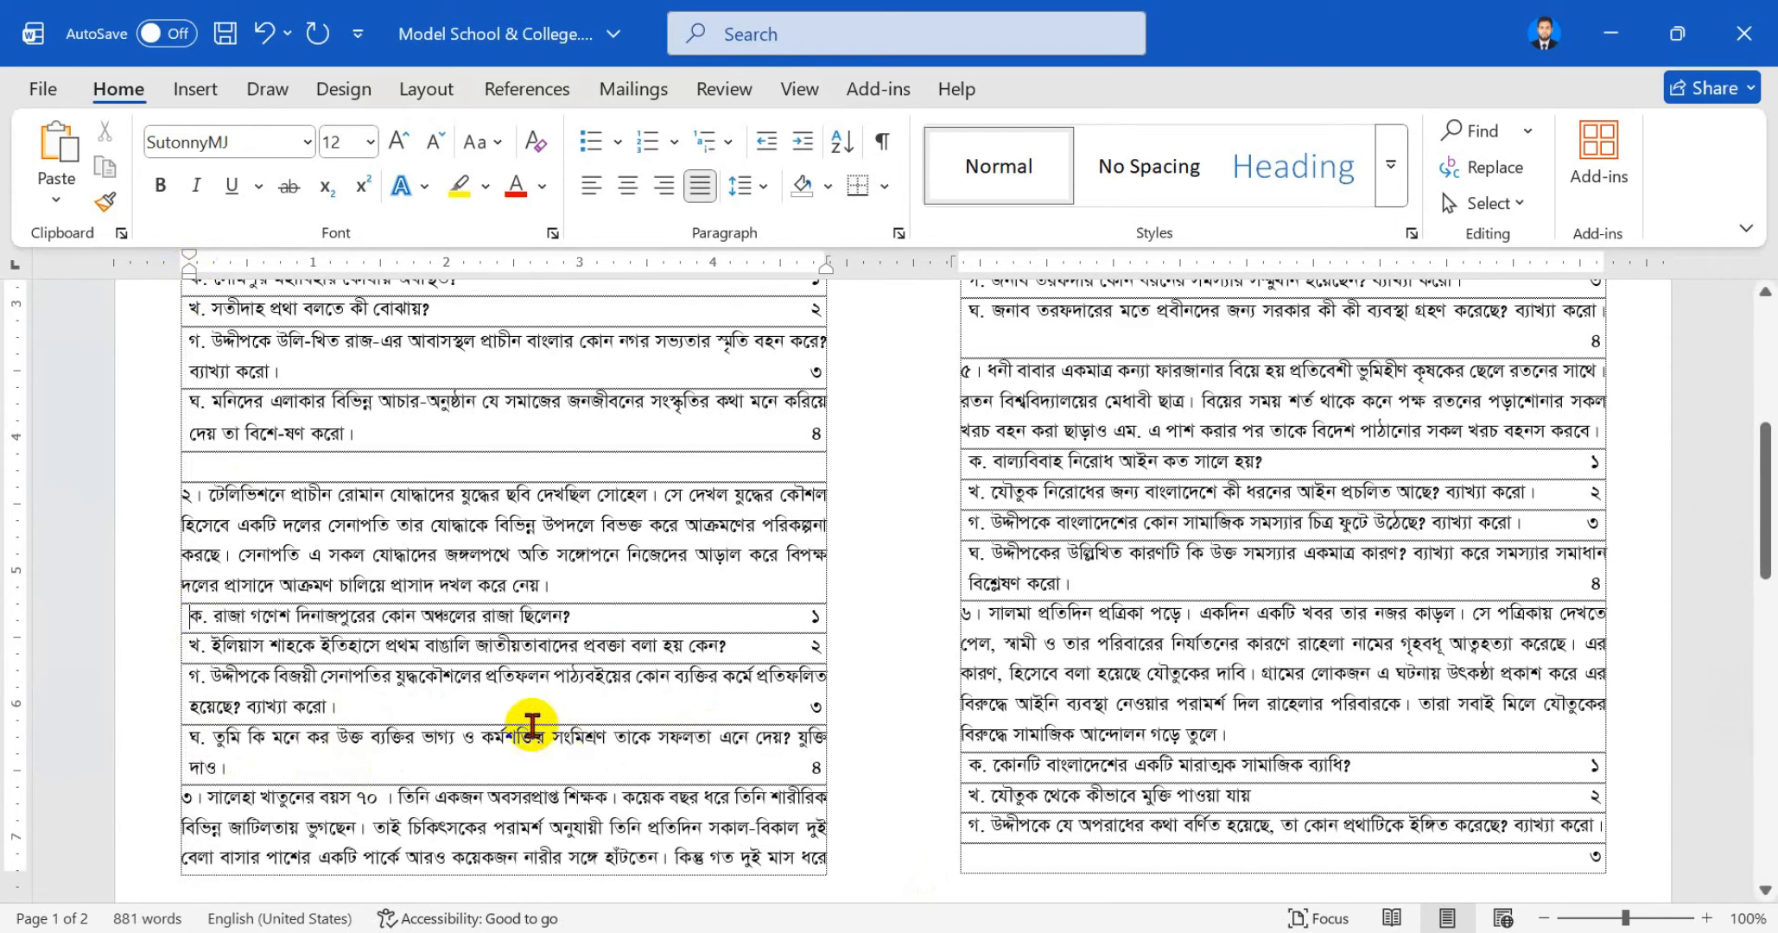
# Switch to Bangla Converter and clear both the Unicode and Bijoy editor boxes
pyautogui.scroll(-1, 258, 687)
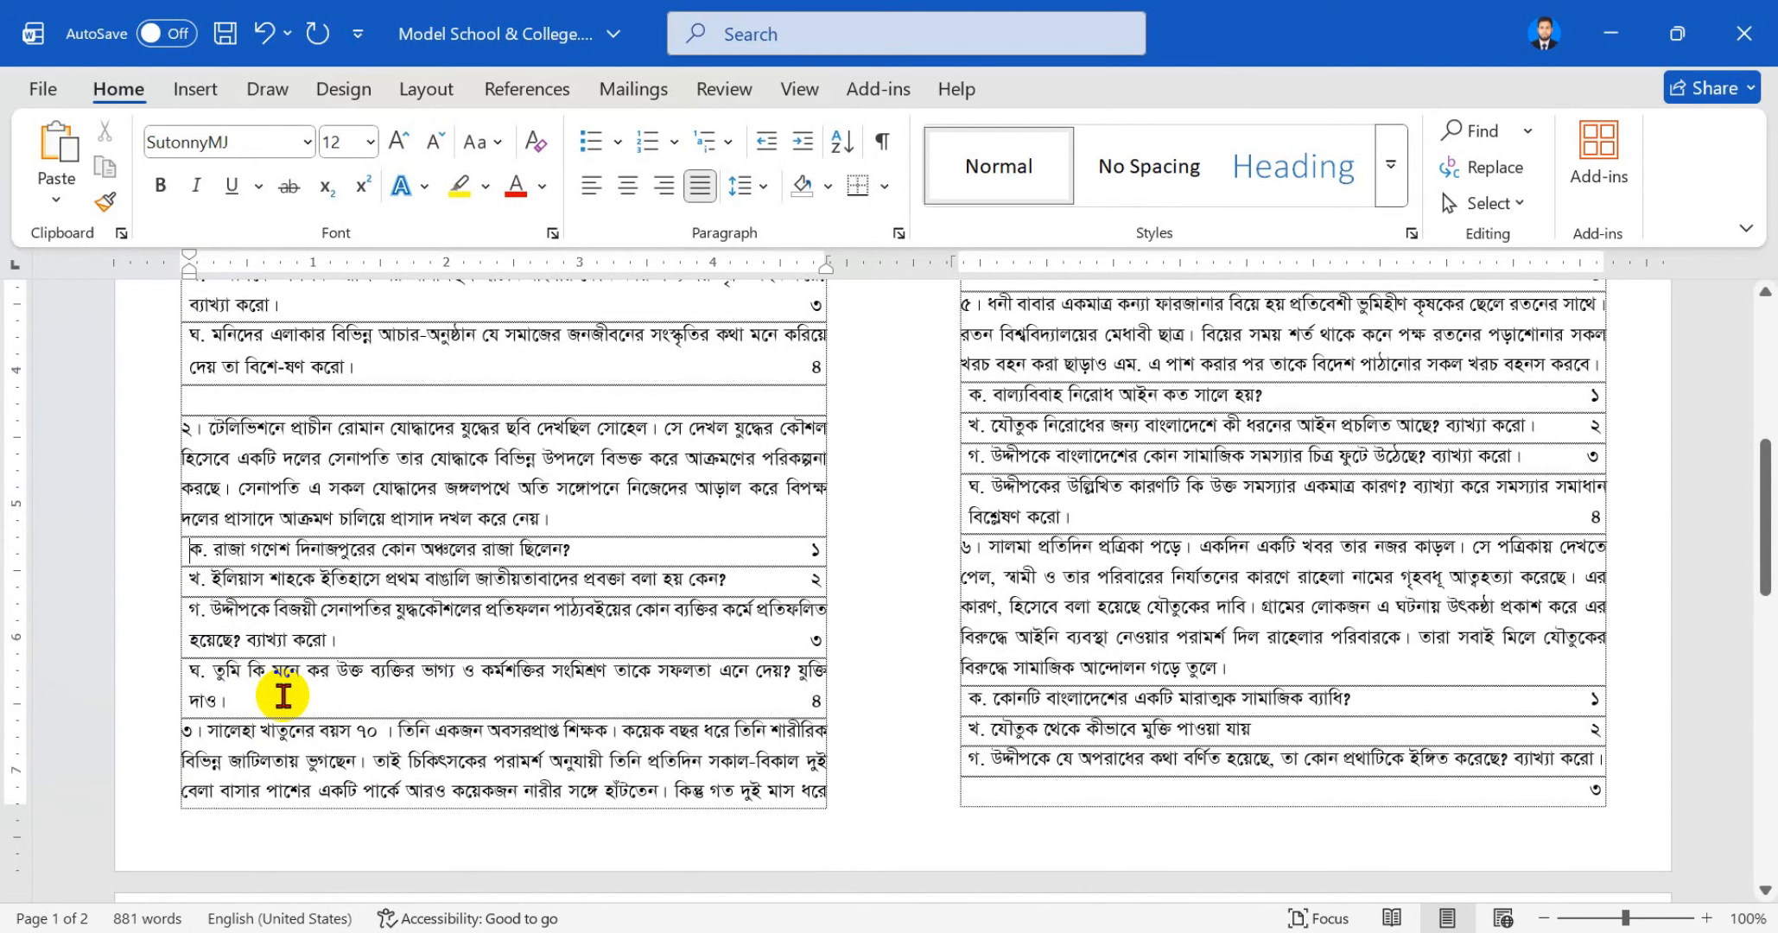
pyautogui.scroll(-3, 333, 679)
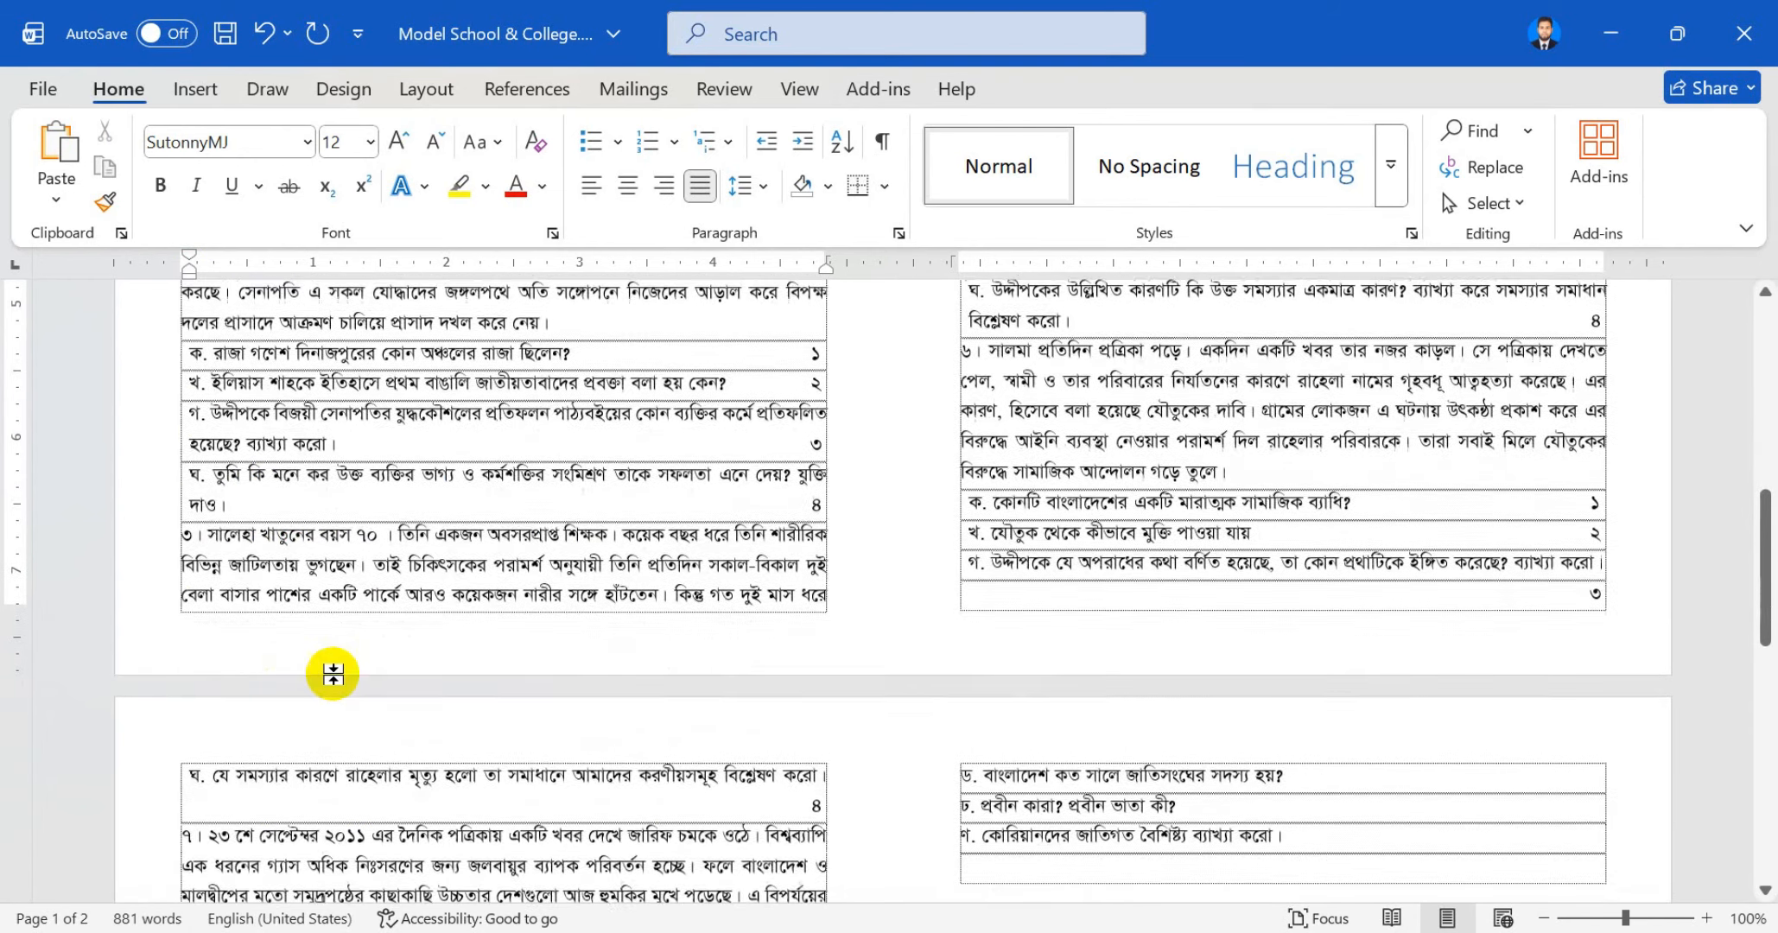
pyautogui.scroll(2, 518, 657)
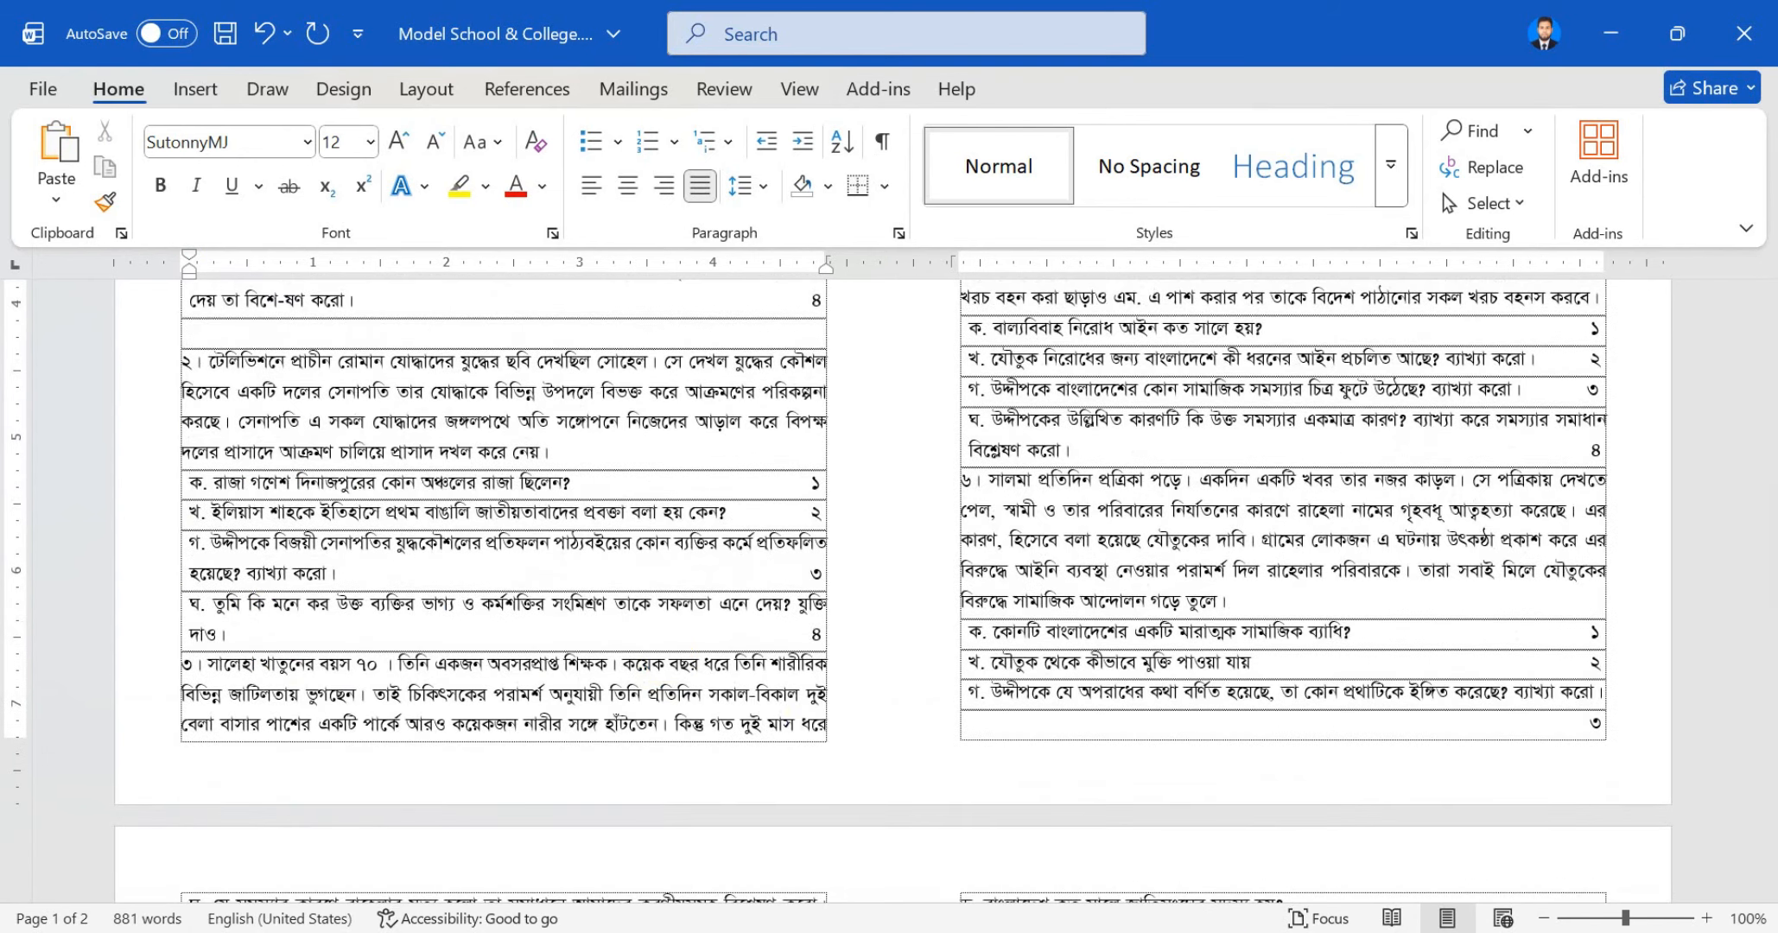
pyautogui.click(1011, 931)
pyautogui.click(856, 543)
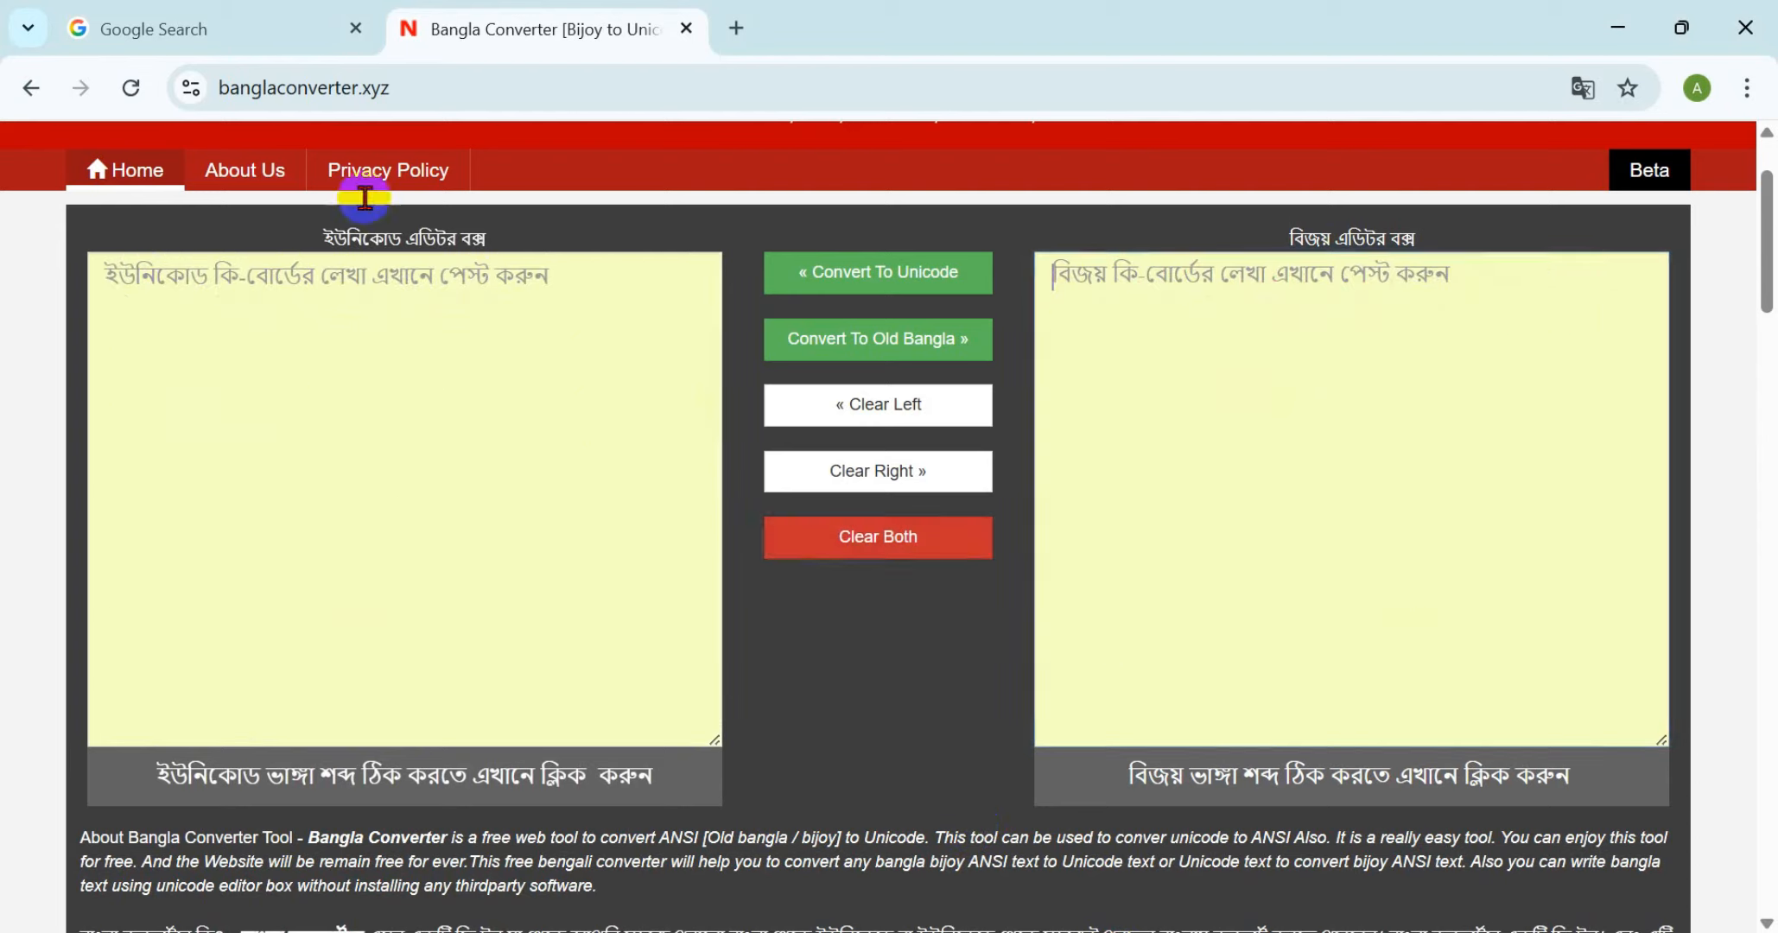
# Open 6.jpeg from the Question folder, examine the handwritten short questions up close, and minimize the photo
pyautogui.click(994, 932)
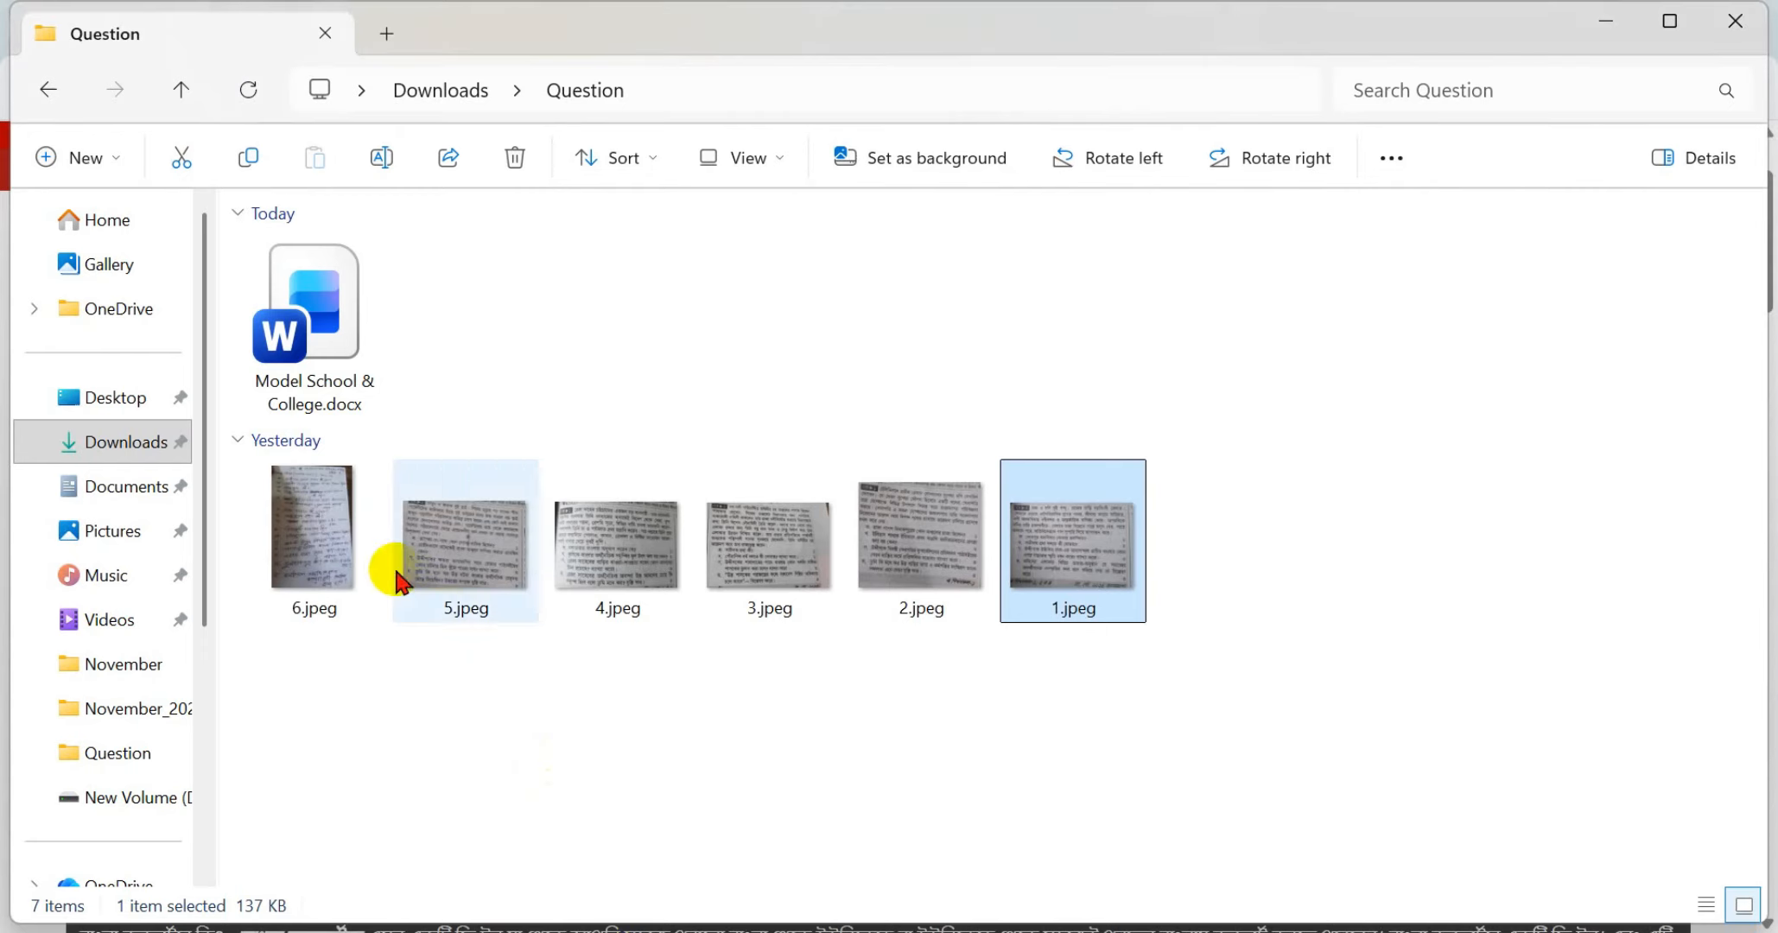
pyautogui.doubleClick(325, 517)
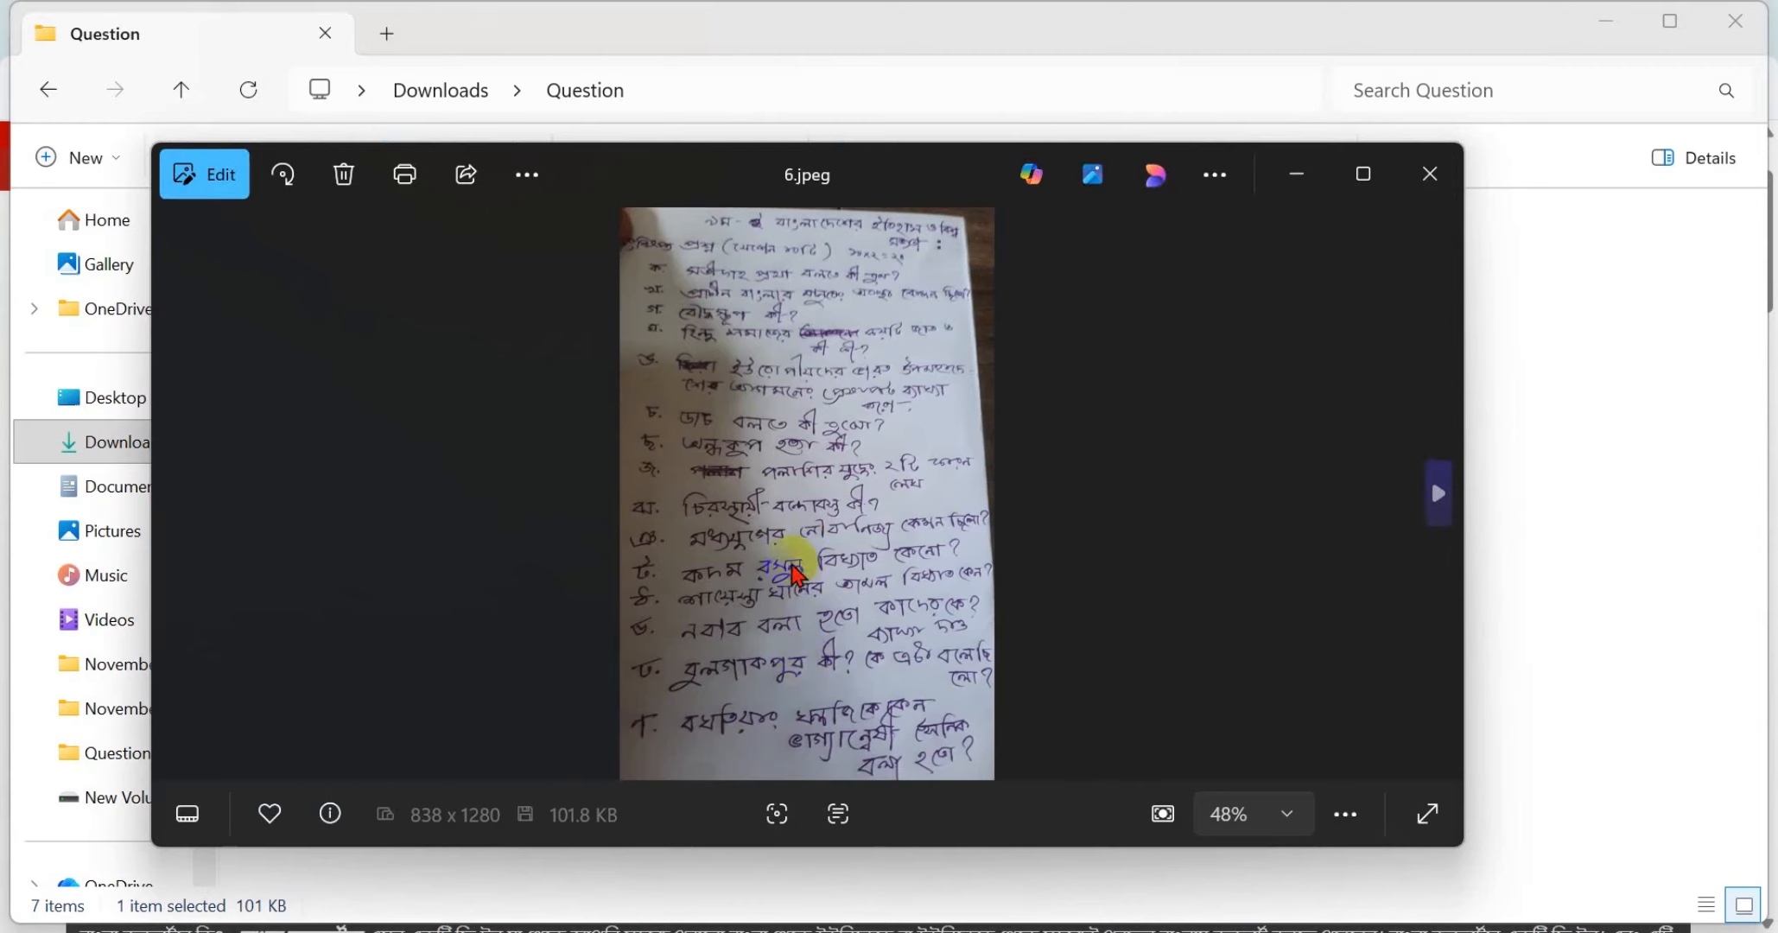
pyautogui.scroll(3, 836, 529)
pyautogui.scroll(1, 842, 541)
pyautogui.scroll(-4, 743, 481)
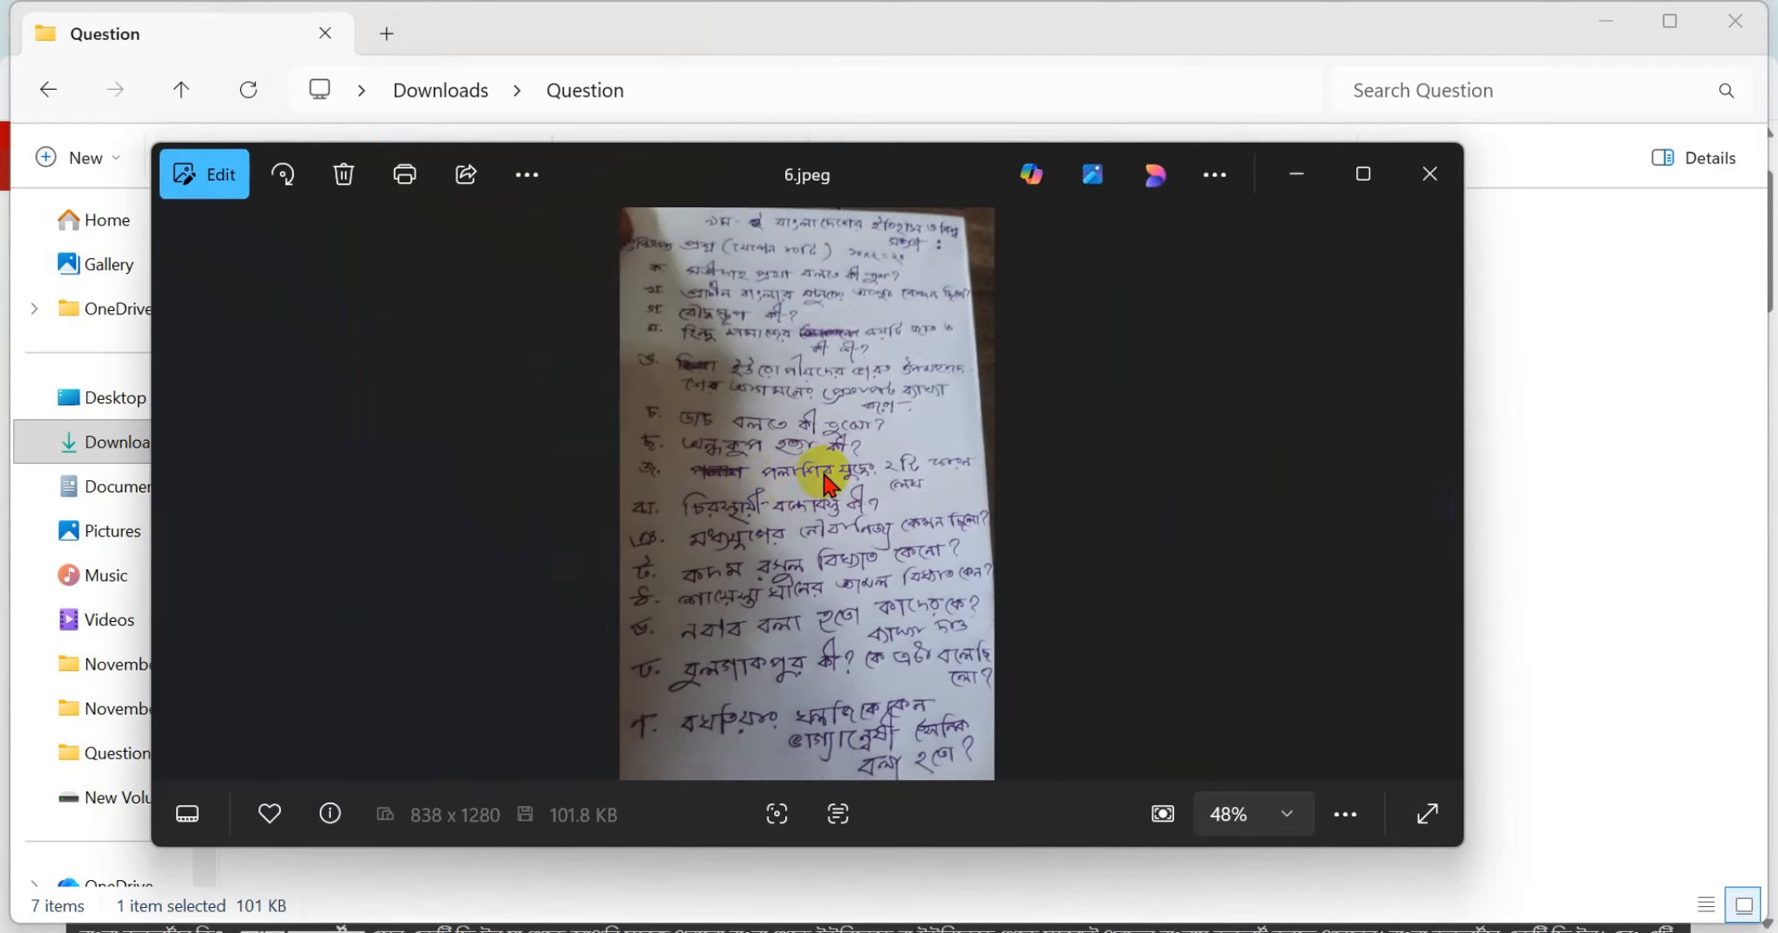
pyautogui.click(1296, 174)
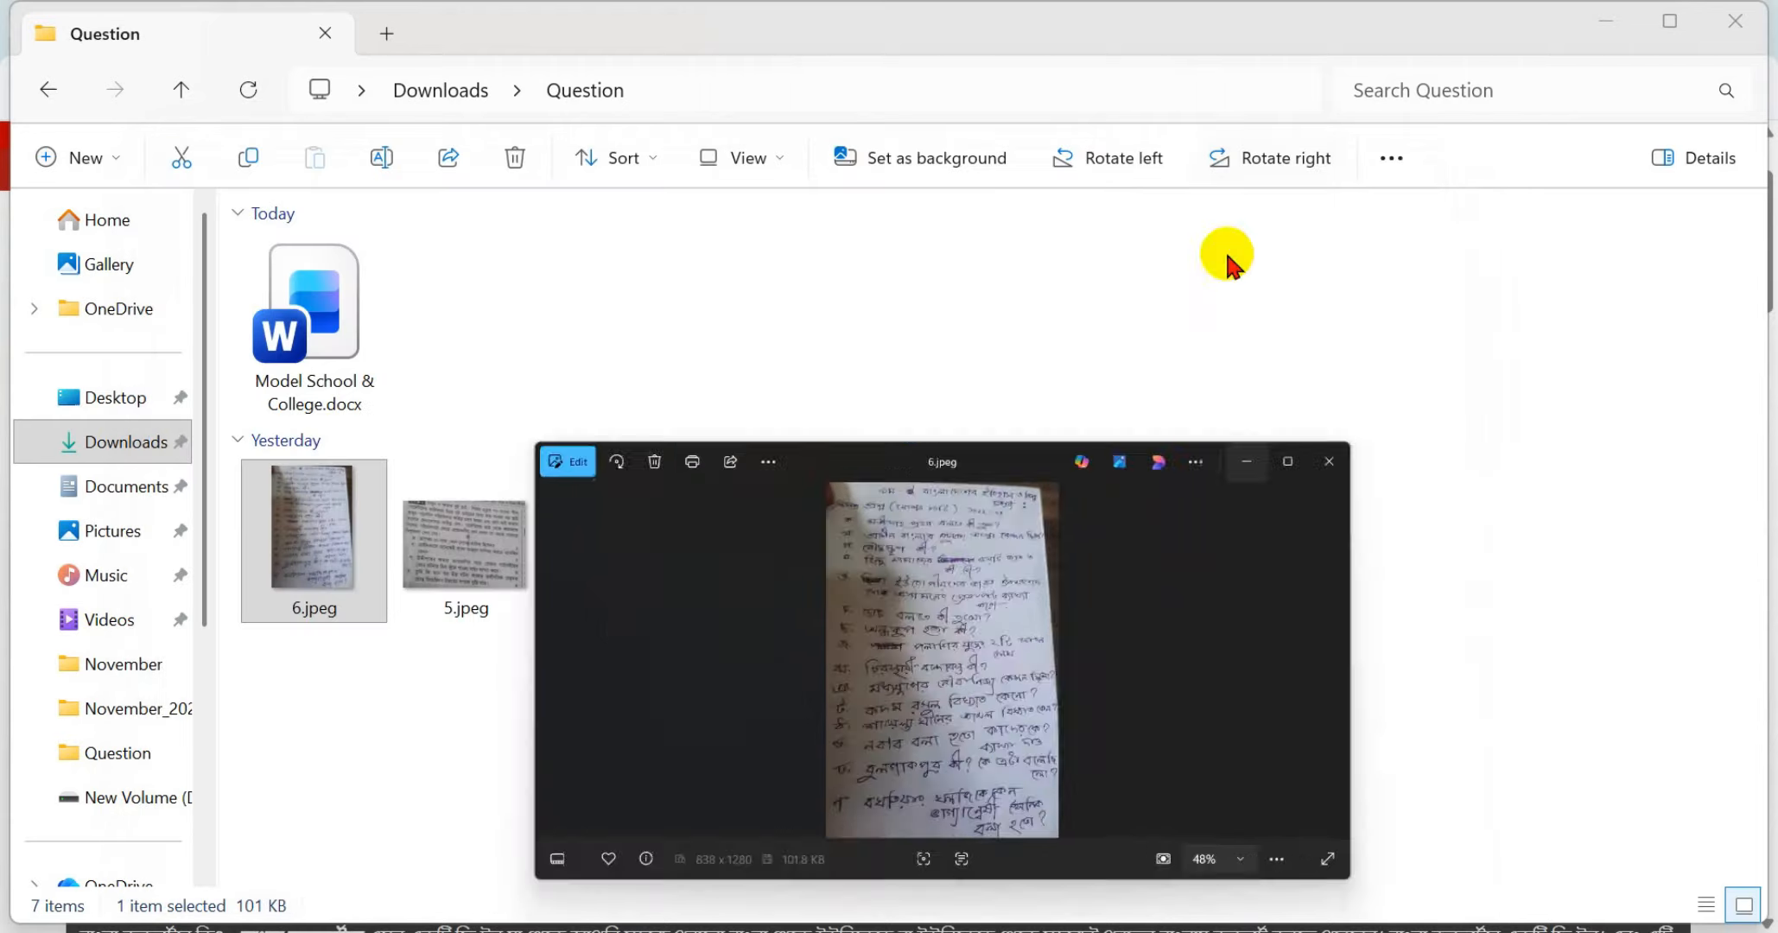
# Search 6.jpeg with Google Lens and copy its handwritten question text from সতীদাহ প্রথা through the last question
pyautogui.click(1123, 932)
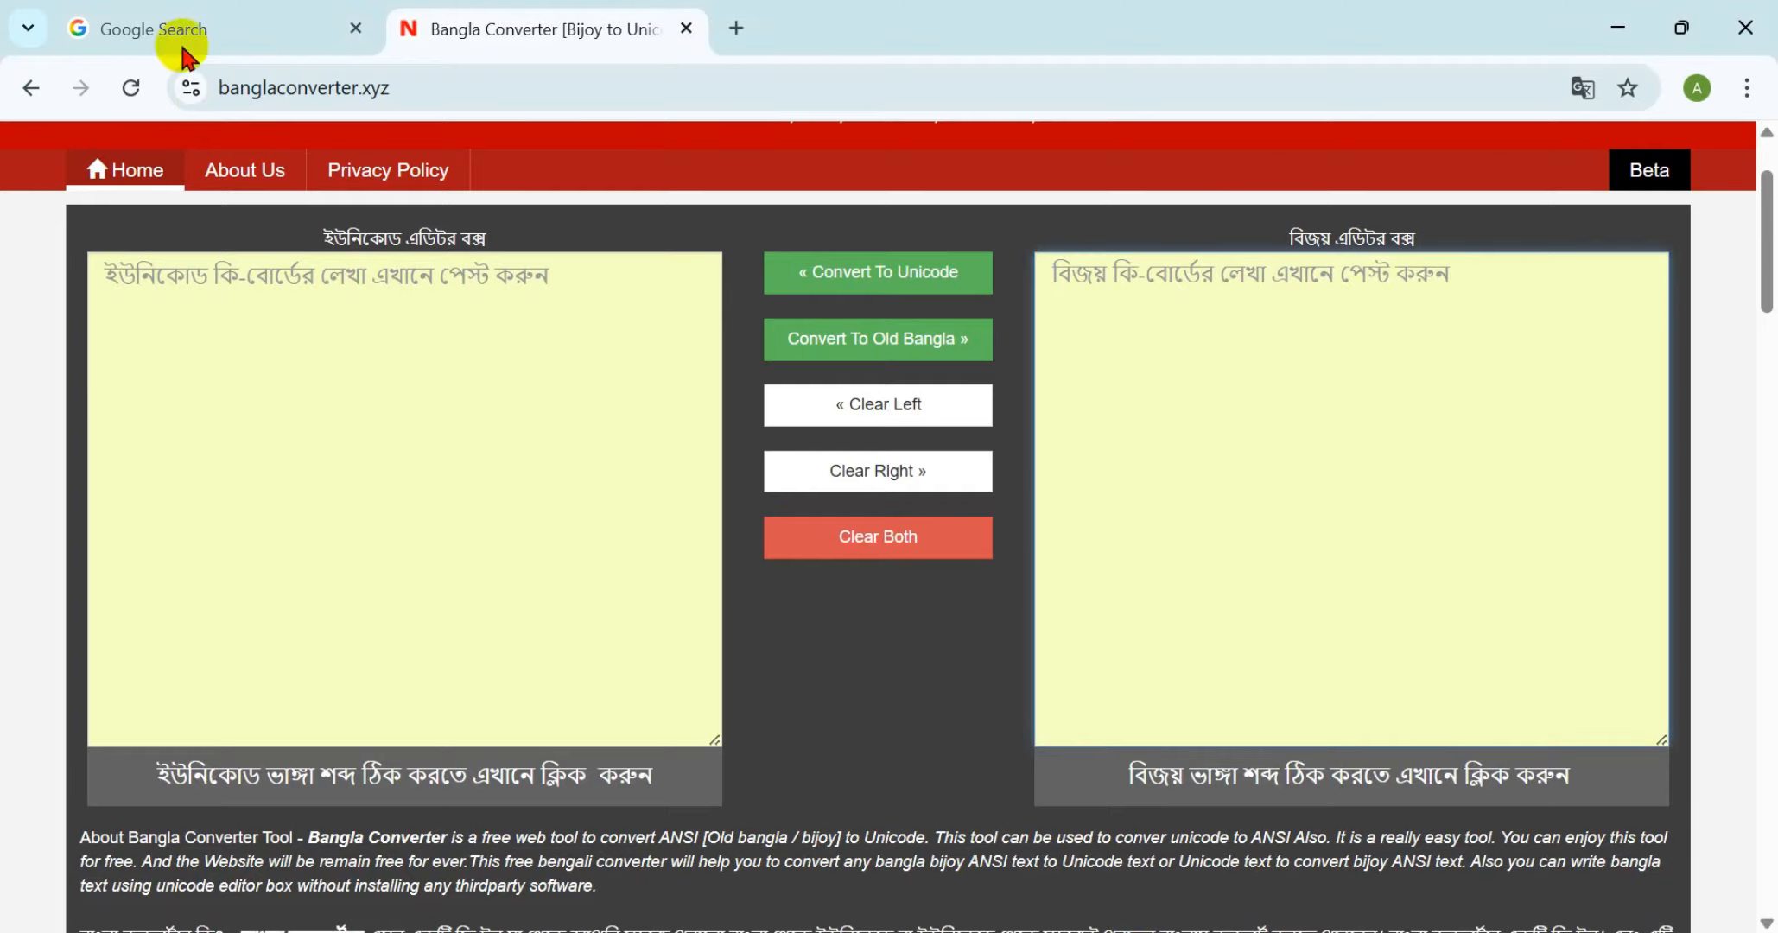
pyautogui.click(183, 39)
pyautogui.click(35, 94)
pyautogui.click(1362, 522)
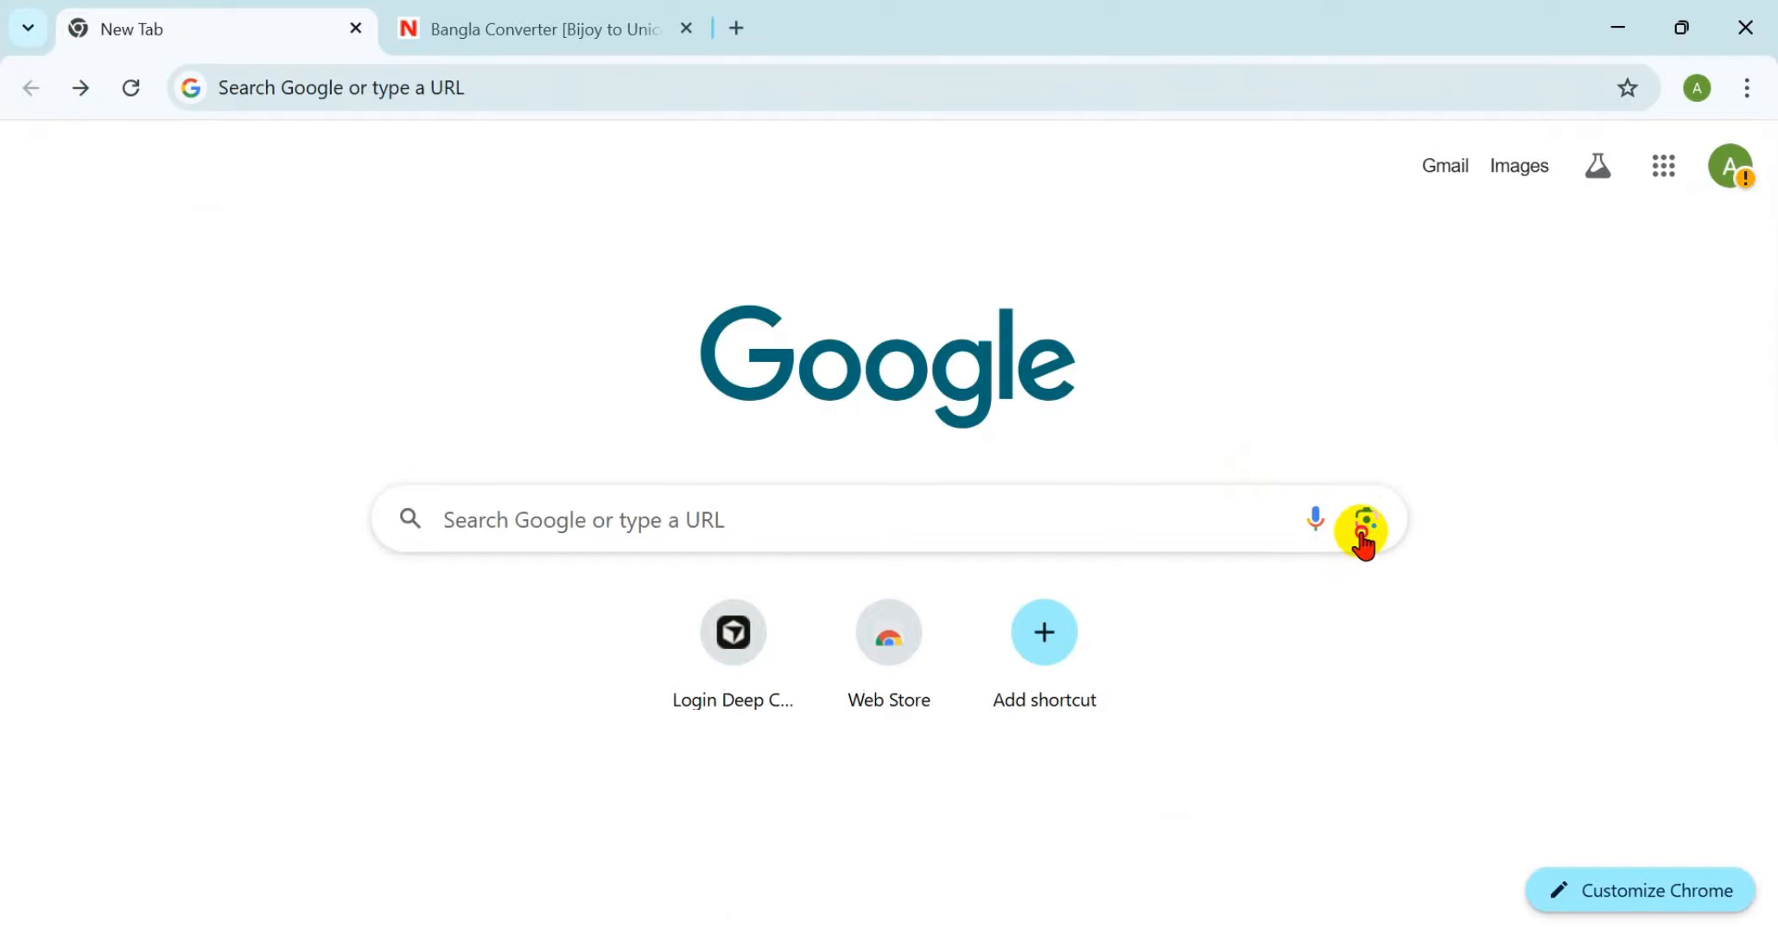
pyautogui.click(1034, 719)
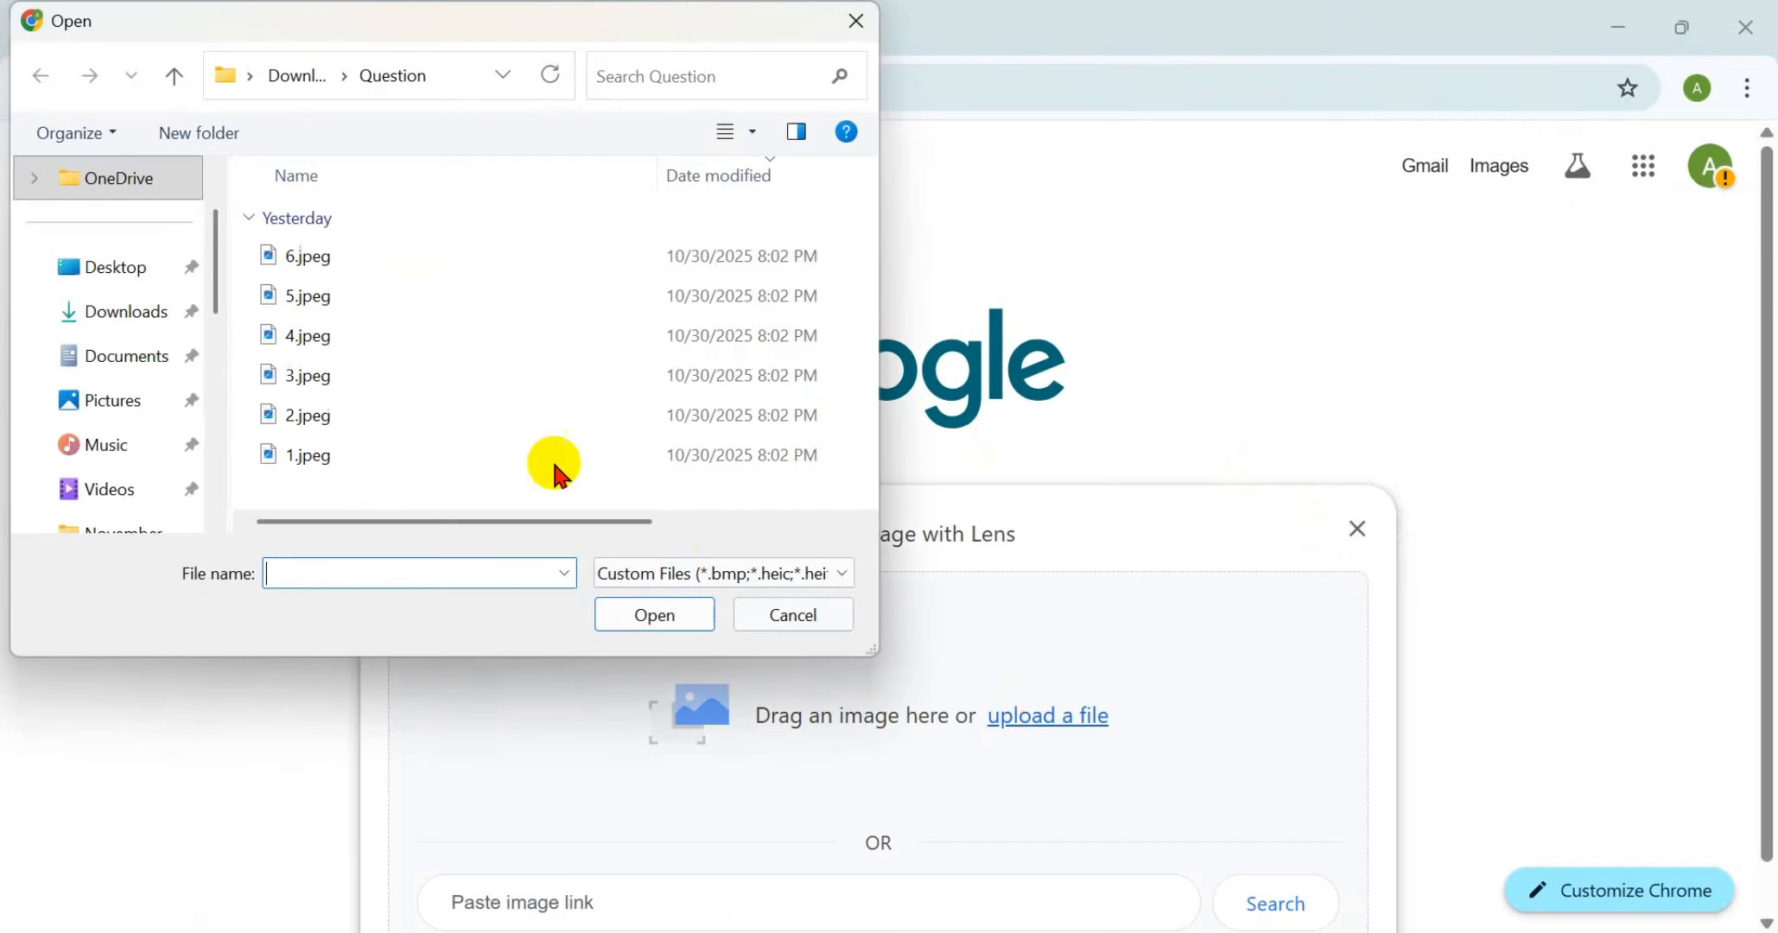
pyautogui.click(306, 263)
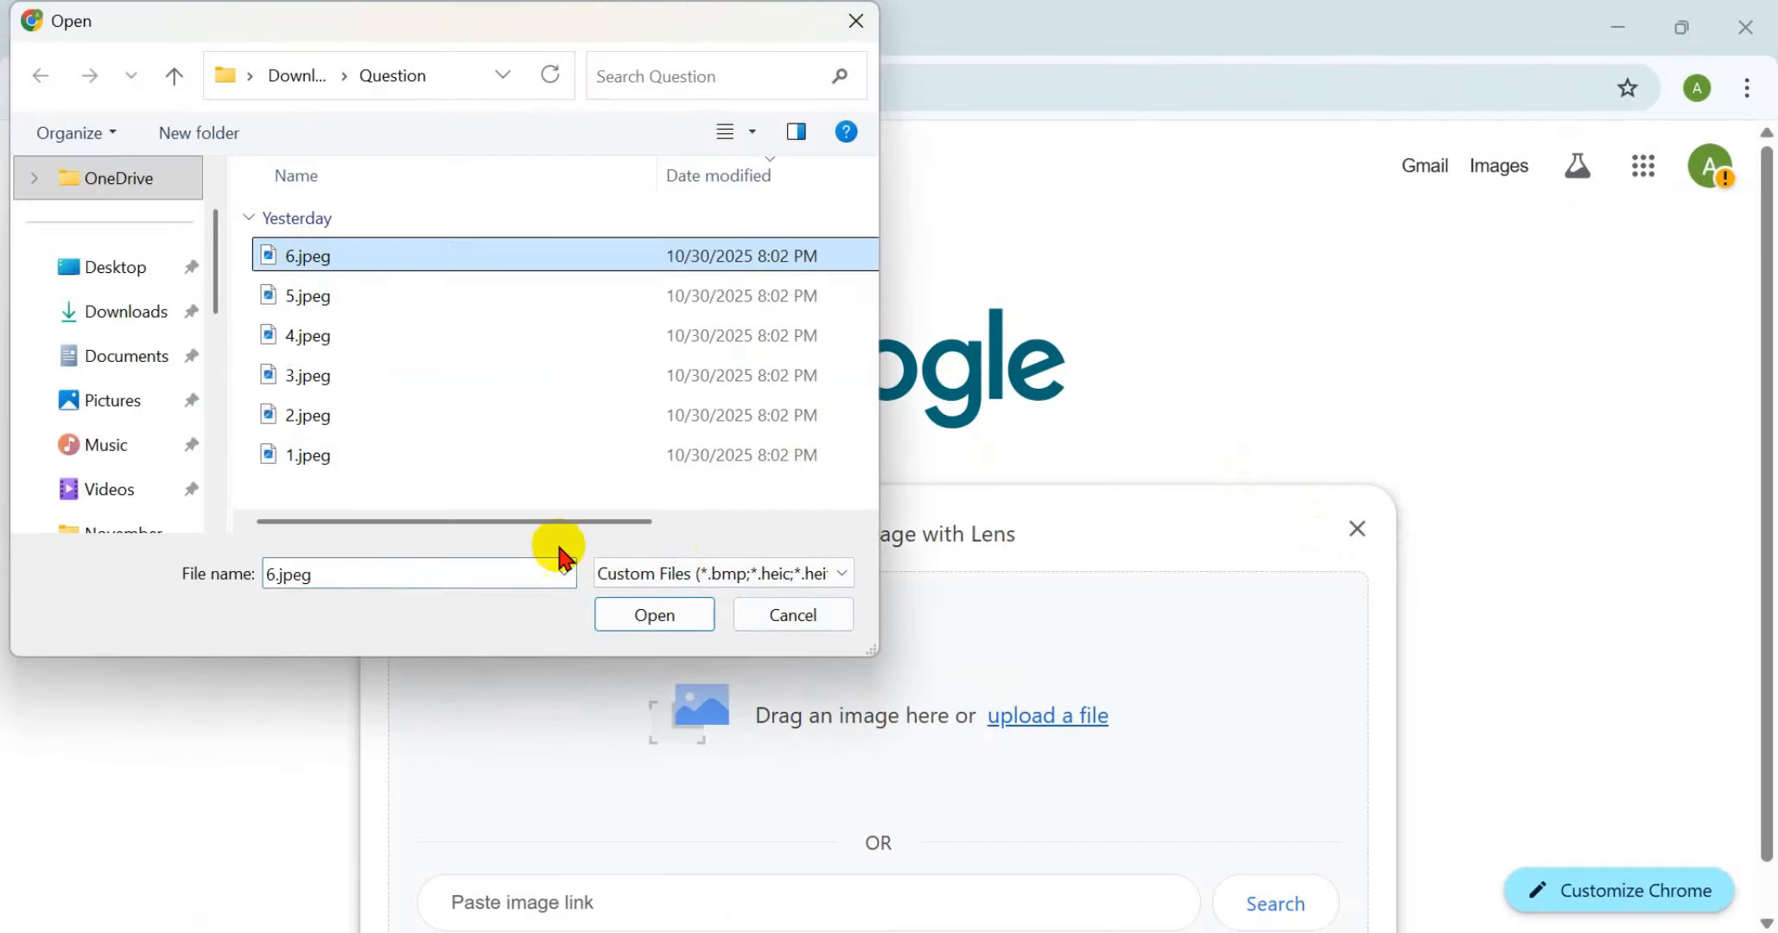
pyautogui.click(640, 614)
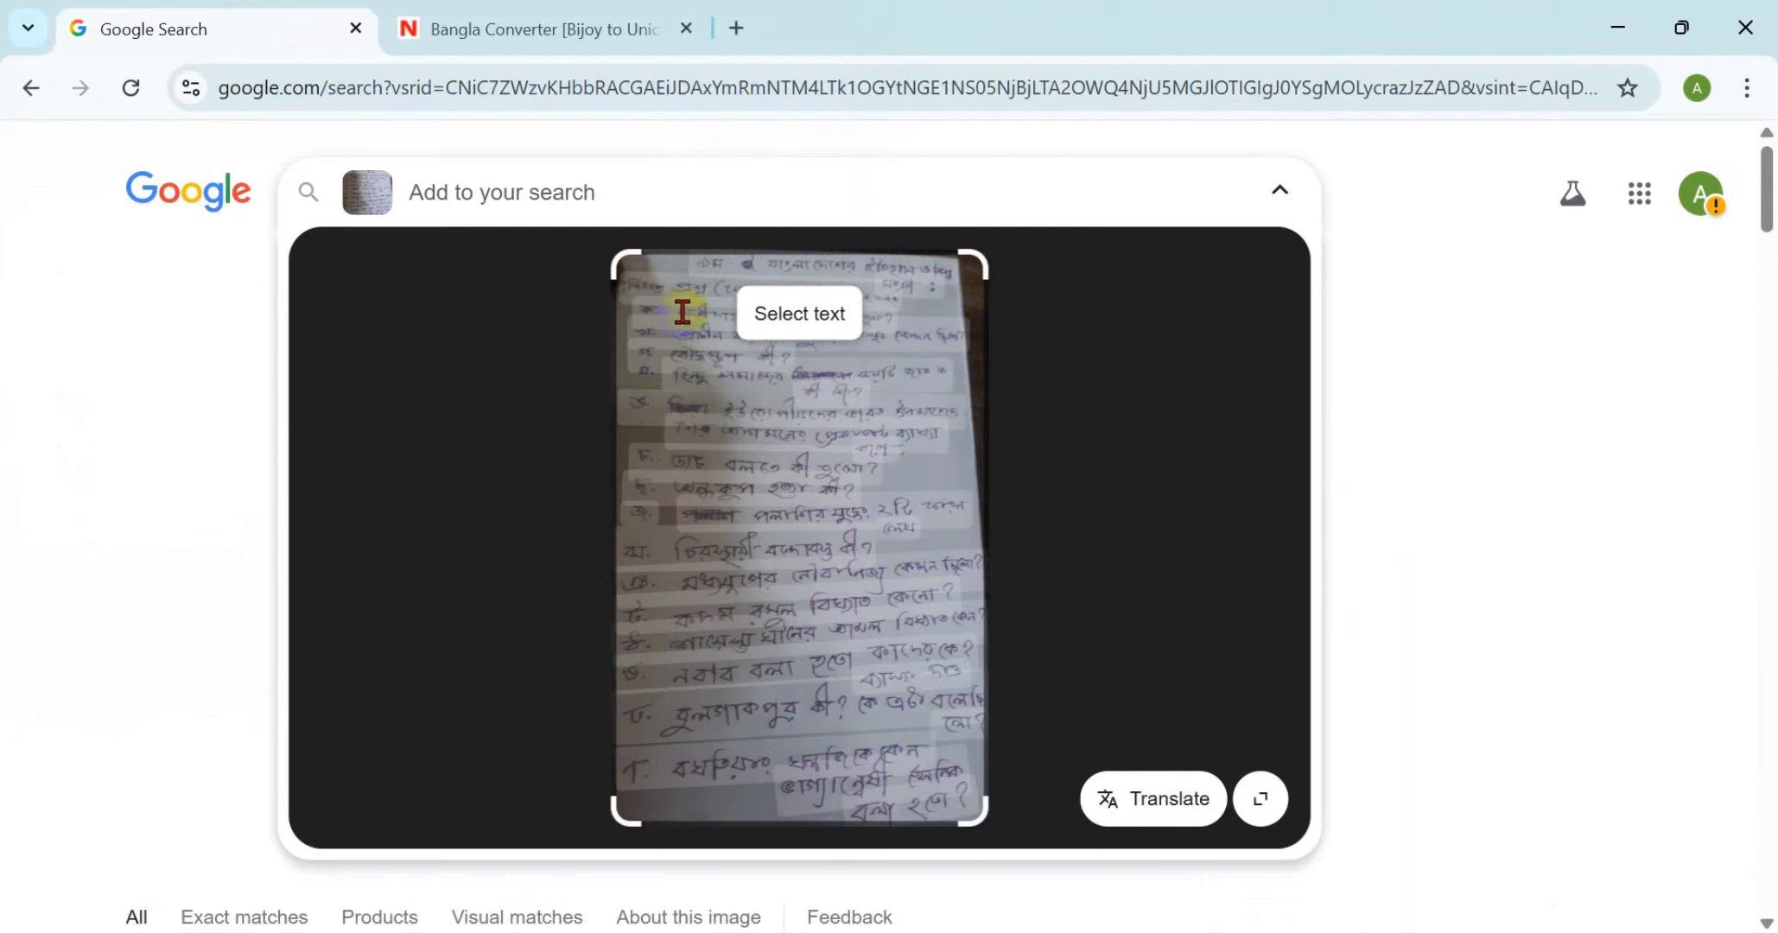
pyautogui.moveTo(682, 317); pyautogui.dragTo(974, 796)
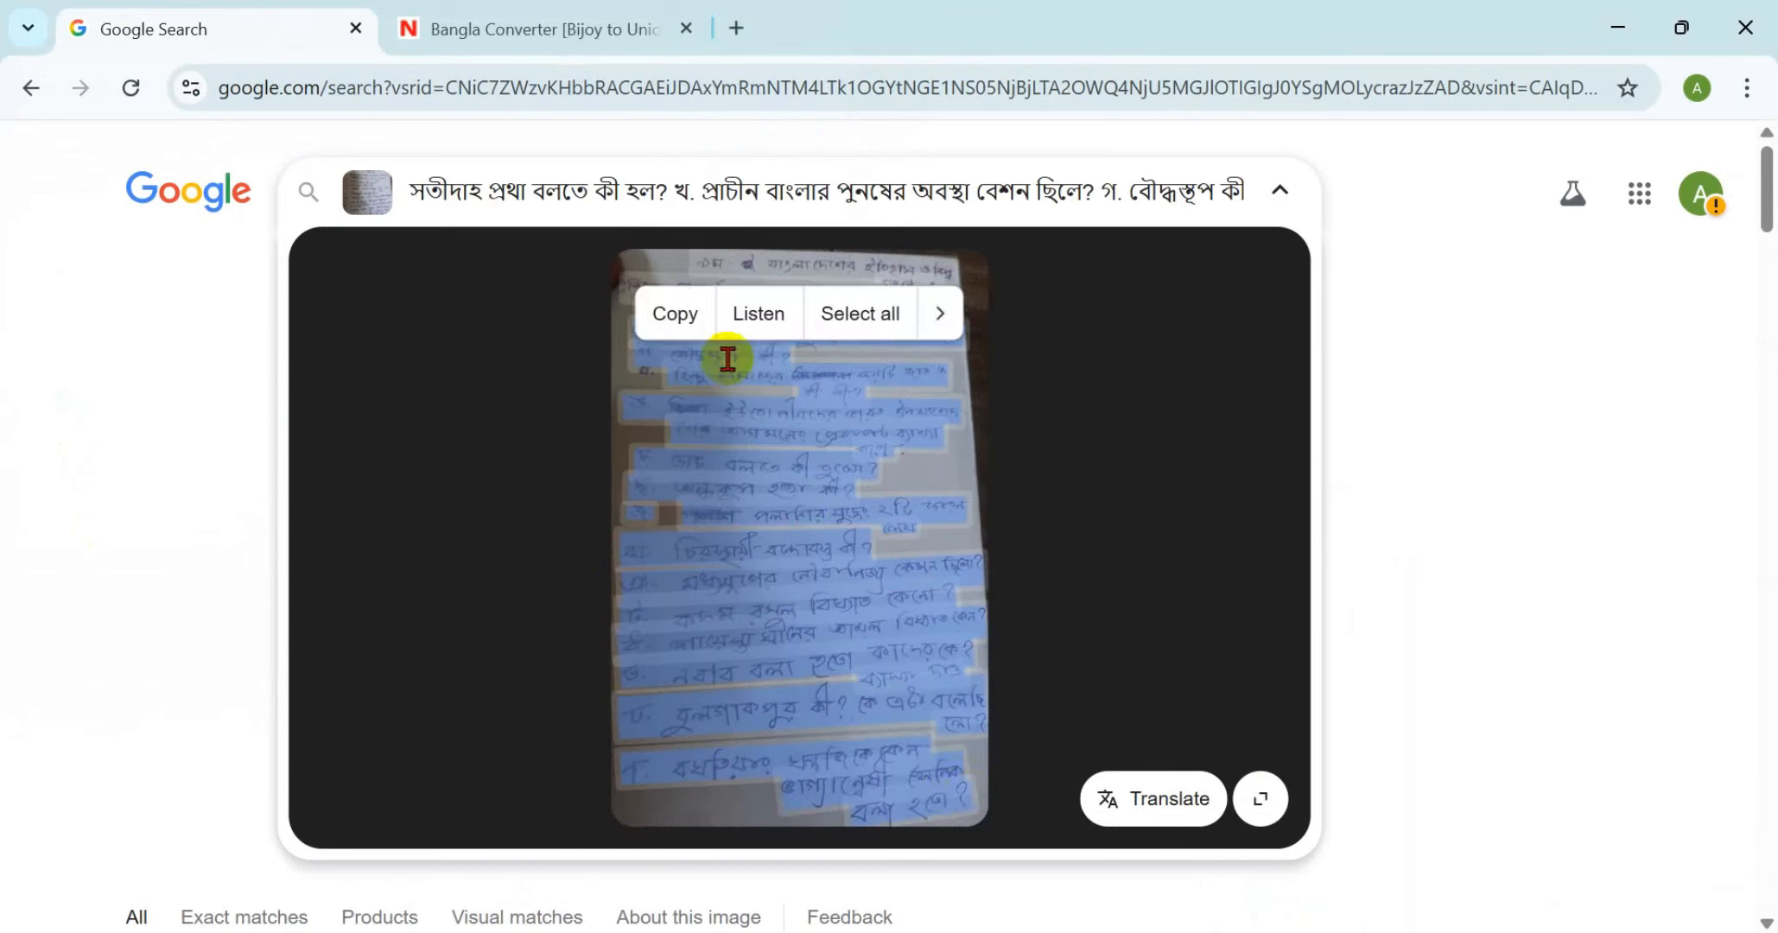
pyautogui.click(676, 335)
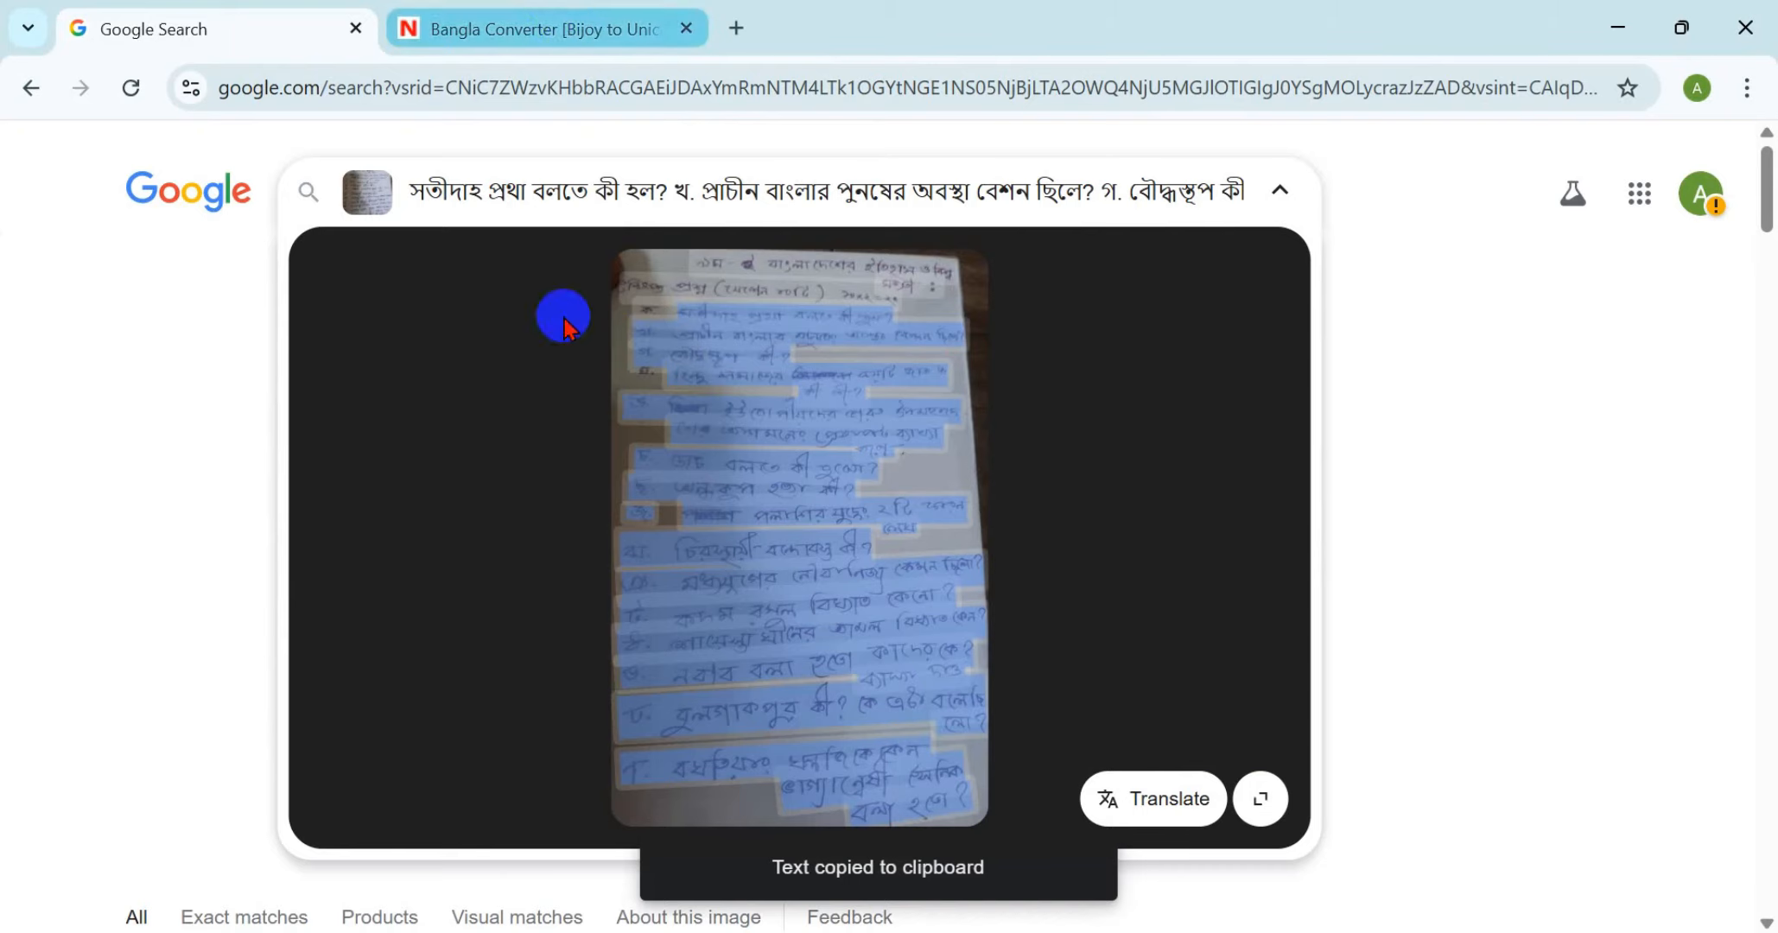
# Paste the copied handwritten questions into Bangla Converter's Unicode editor box and check the recognised lines
pyautogui.click(657, 29)
pyautogui.click(440, 343)
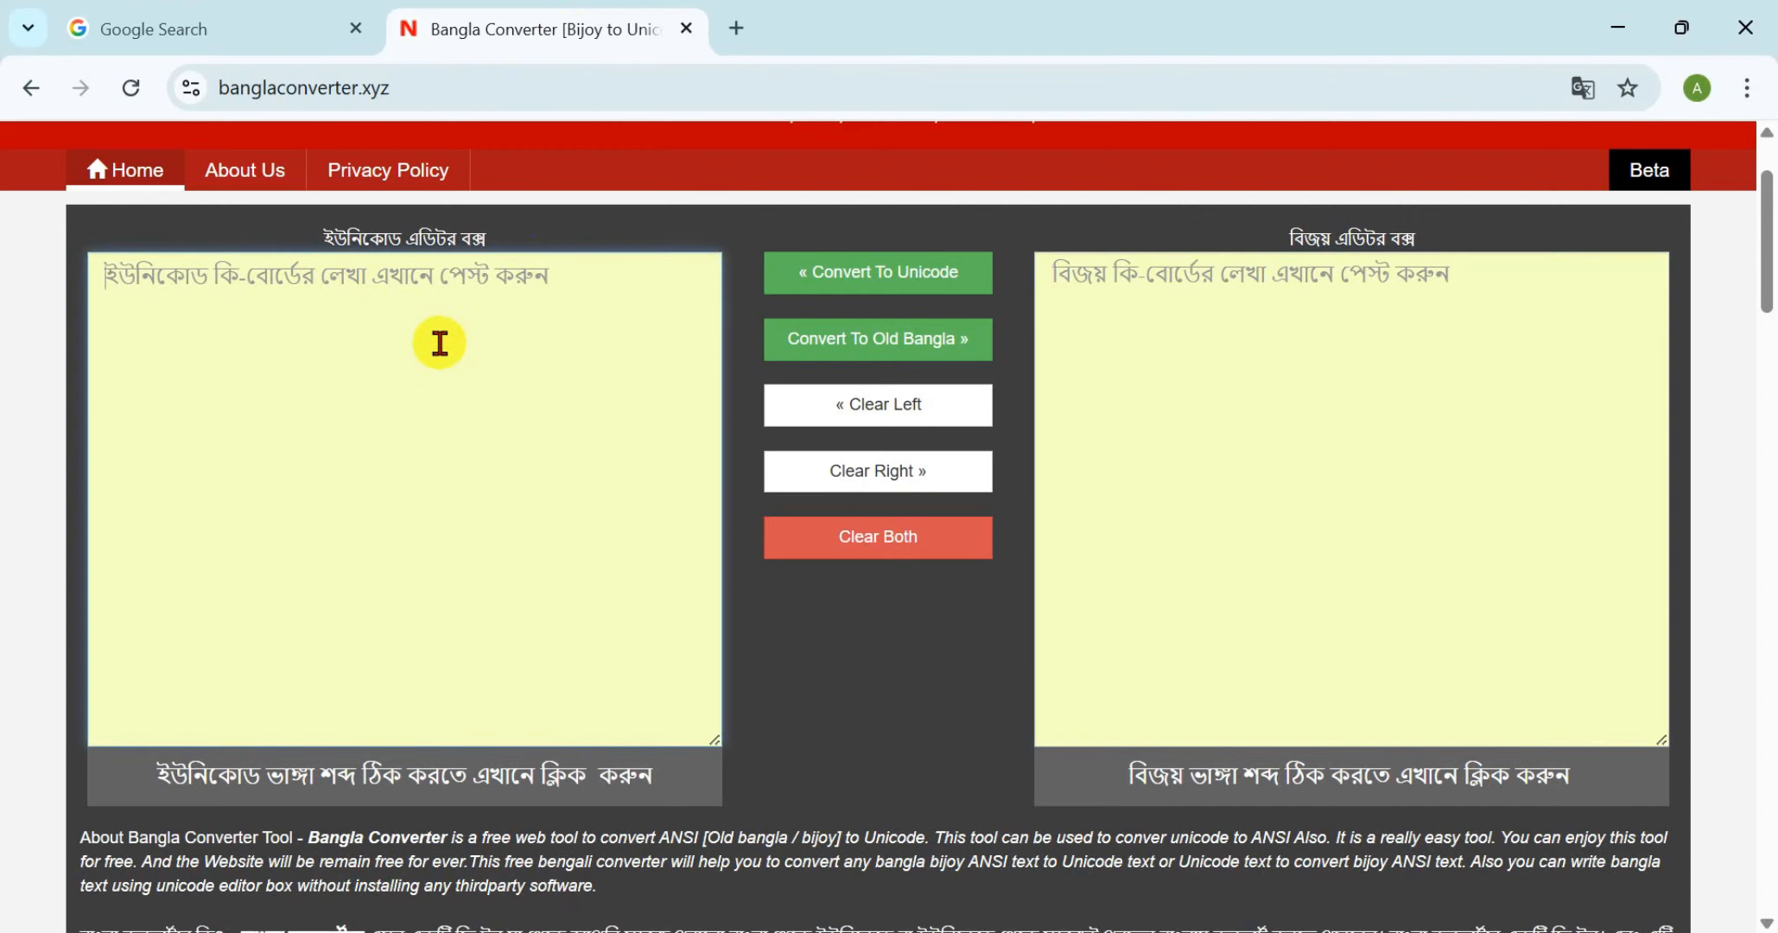
pyautogui.hotkey('ctrl', 'v')
pyautogui.scroll(5, 346, 584)
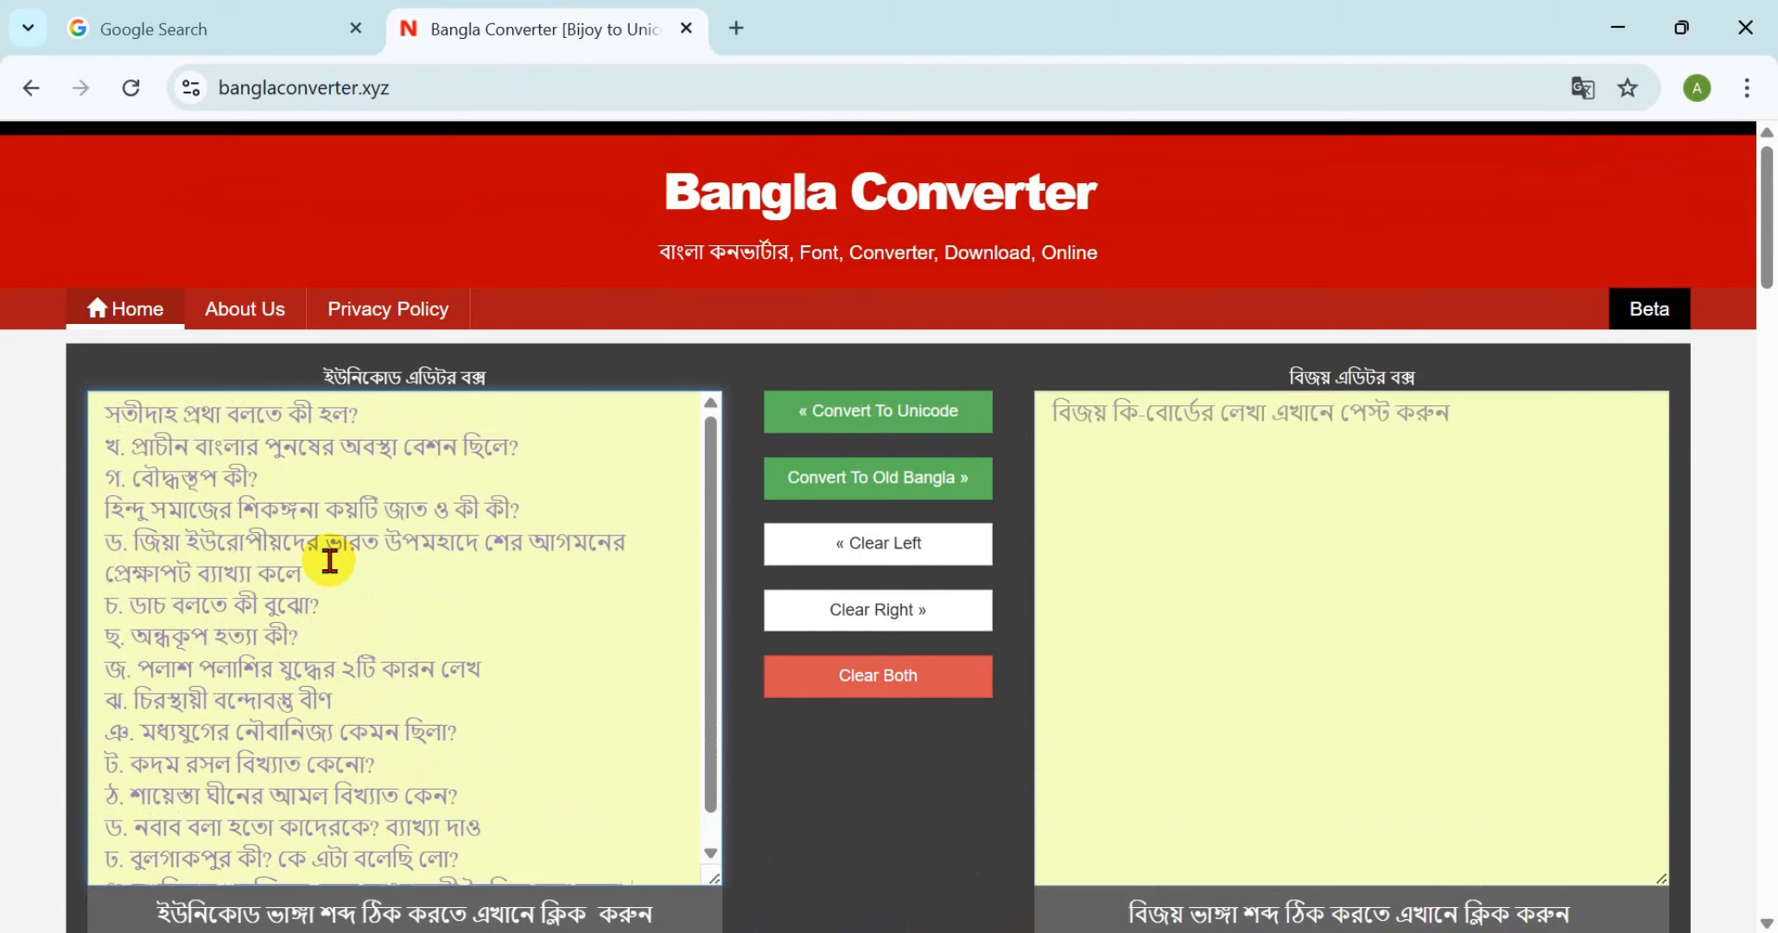
pyautogui.scroll(-1, 286, 519)
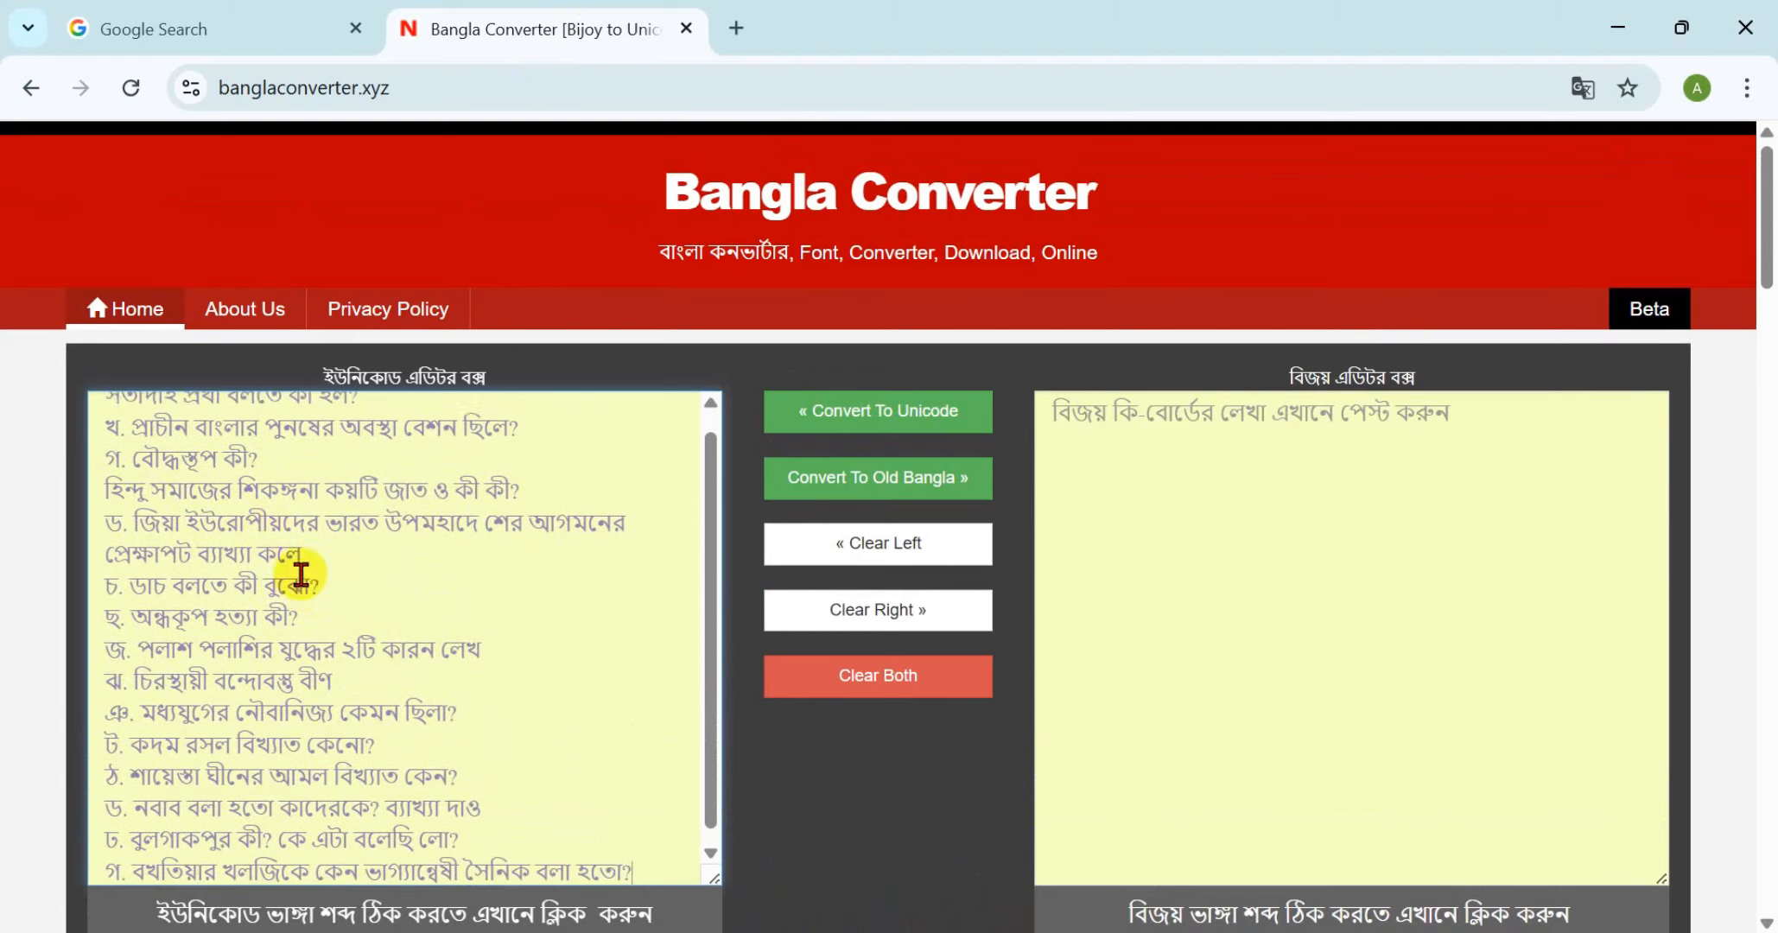
pyautogui.scroll(1, 301, 574)
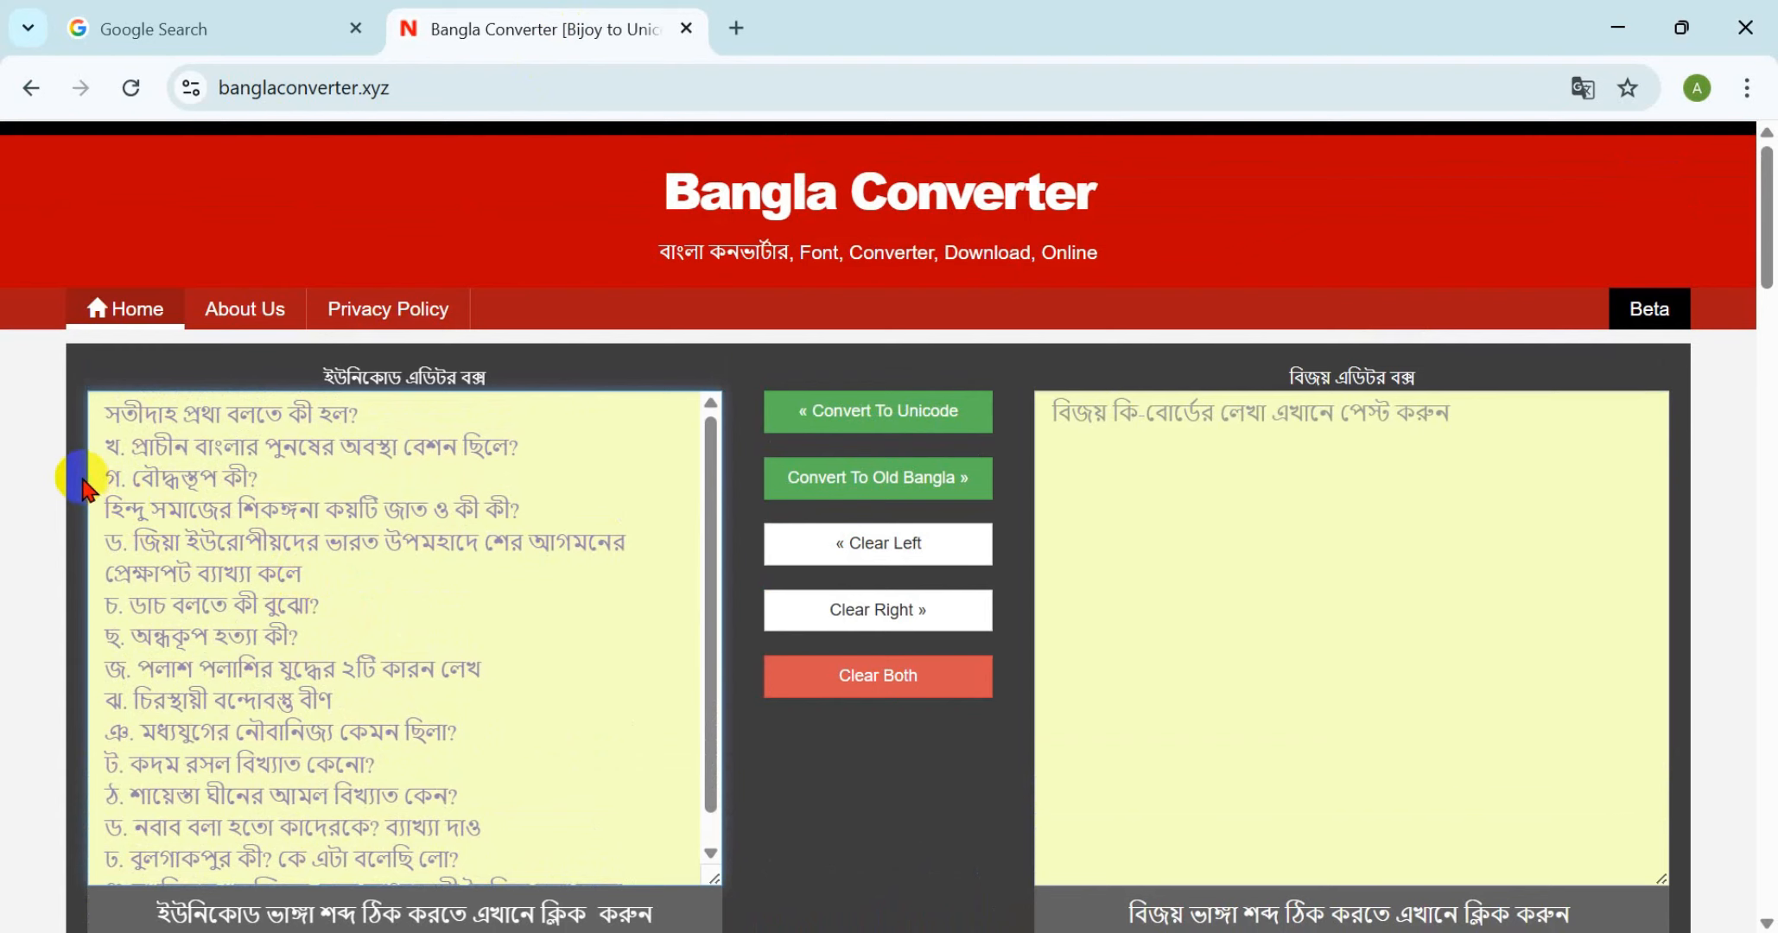
pyautogui.scroll(-4, 95, 484)
pyautogui.scroll(3, 225, 458)
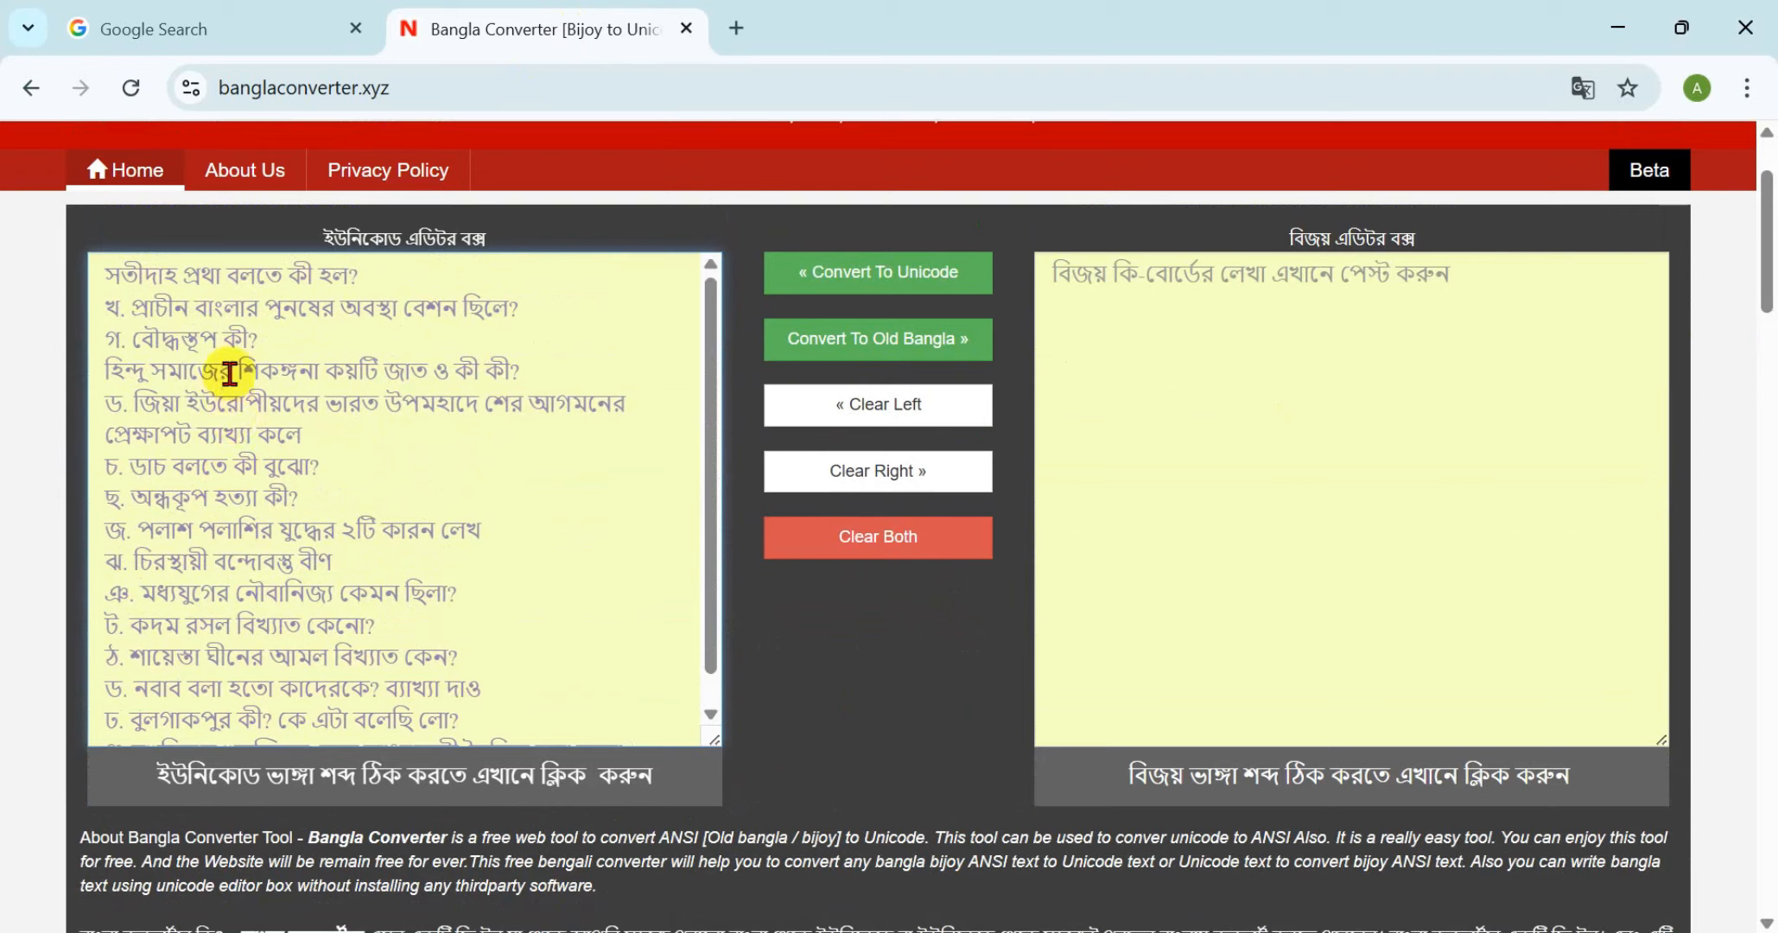
# Convert the pasted handwritten questions to old Bangla (Bijoy) and look through the converted lines
pyautogui.click(825, 350)
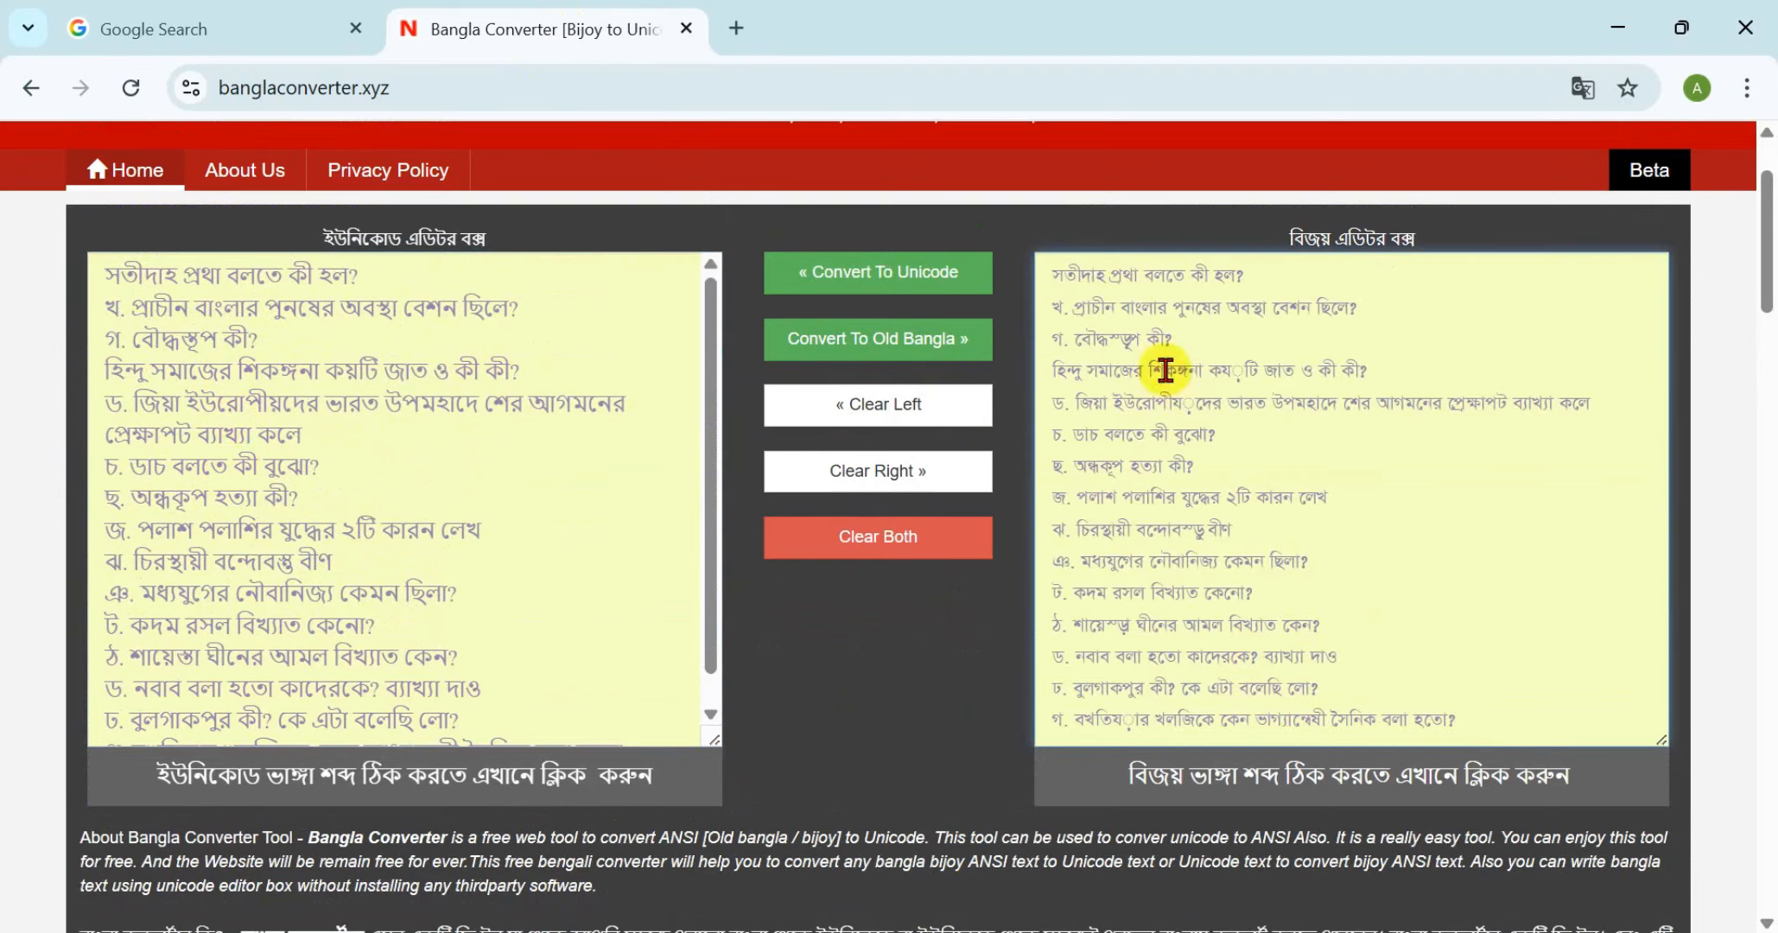
pyautogui.scroll(-3, 1132, 407)
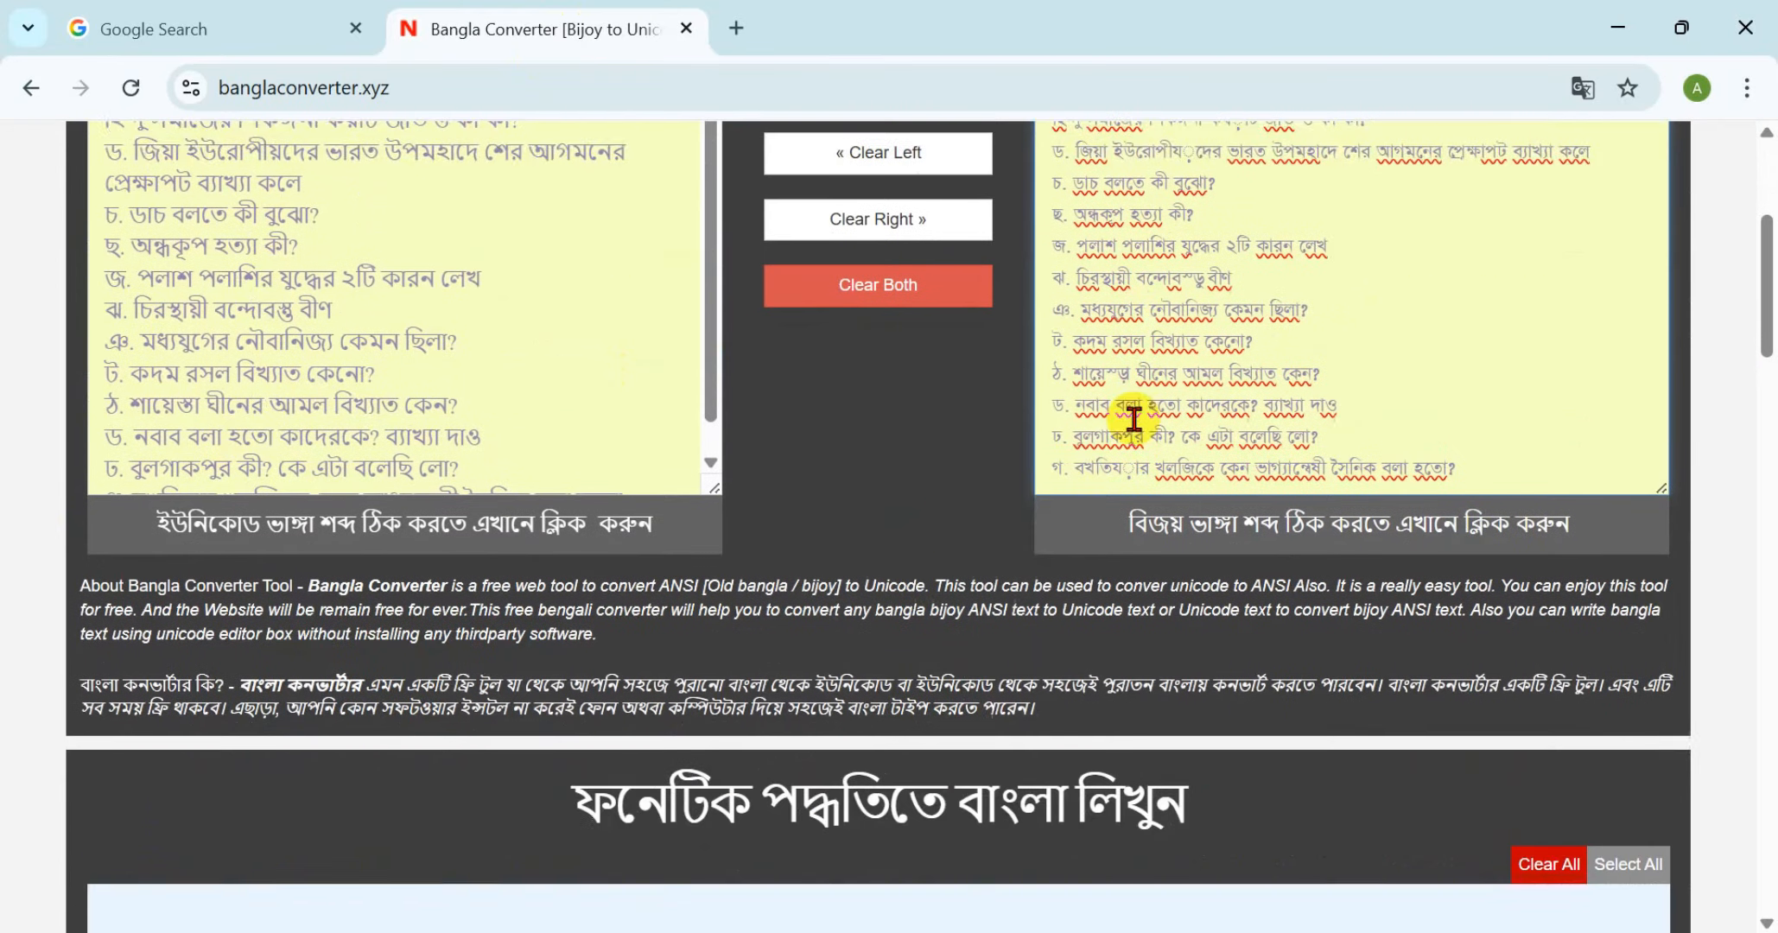
pyautogui.scroll(5, 917, 496)
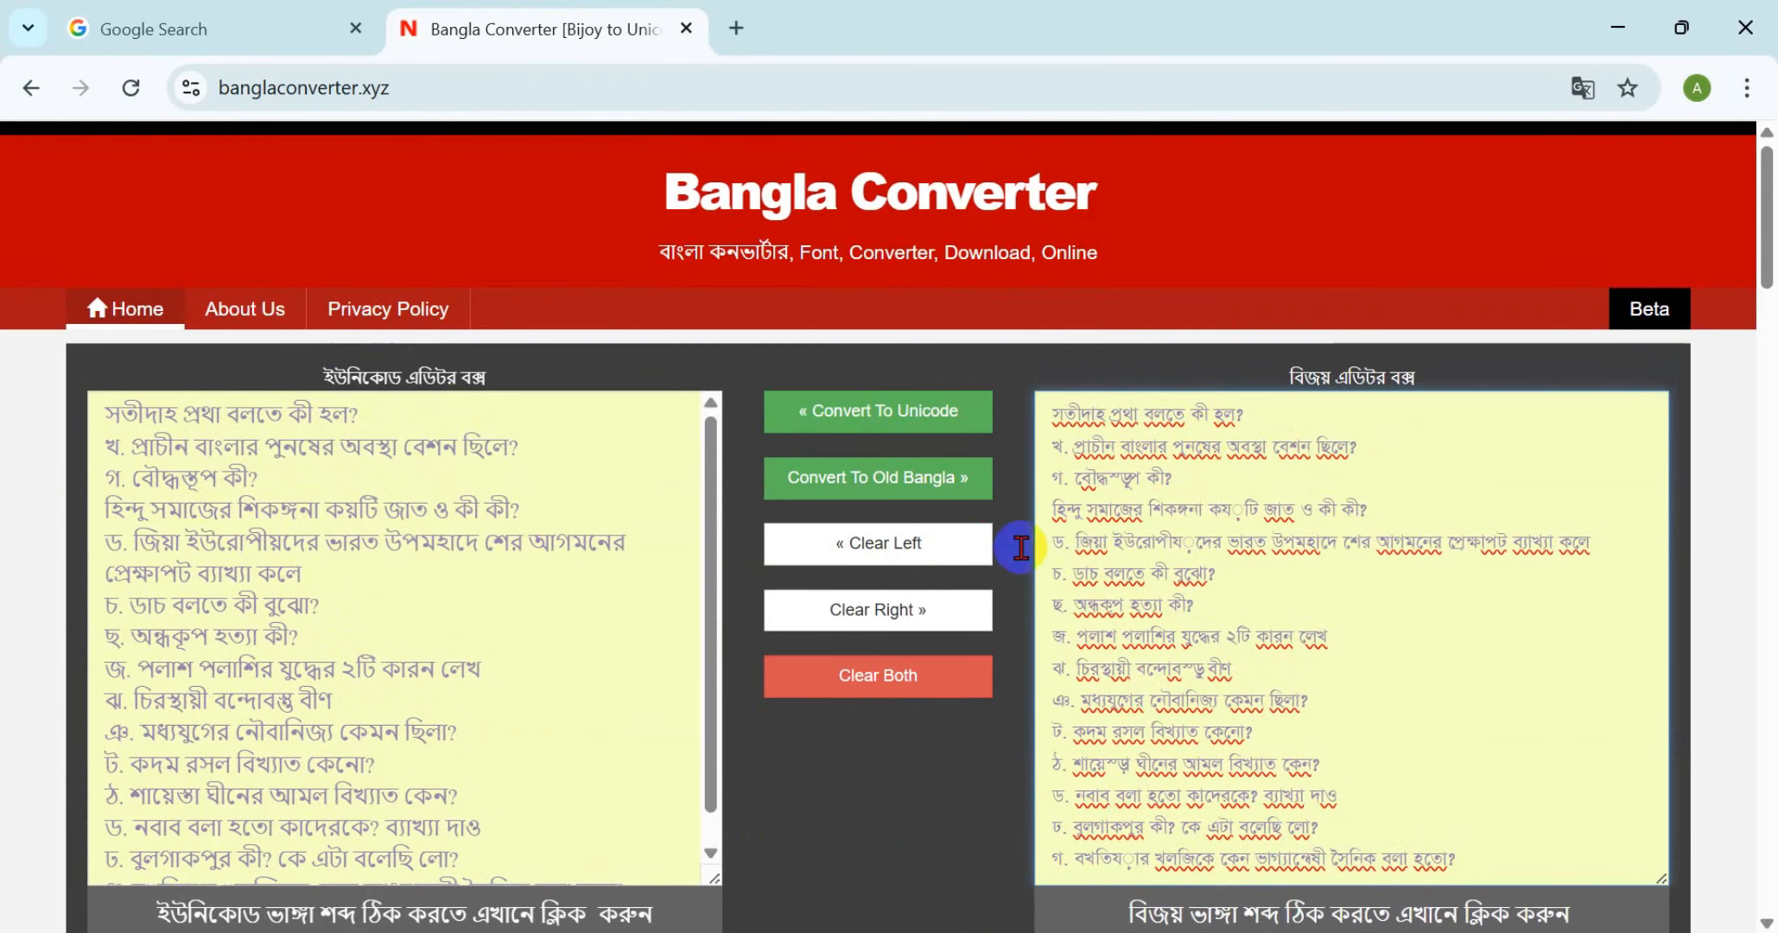
pyautogui.scroll(-3, 852, 732)
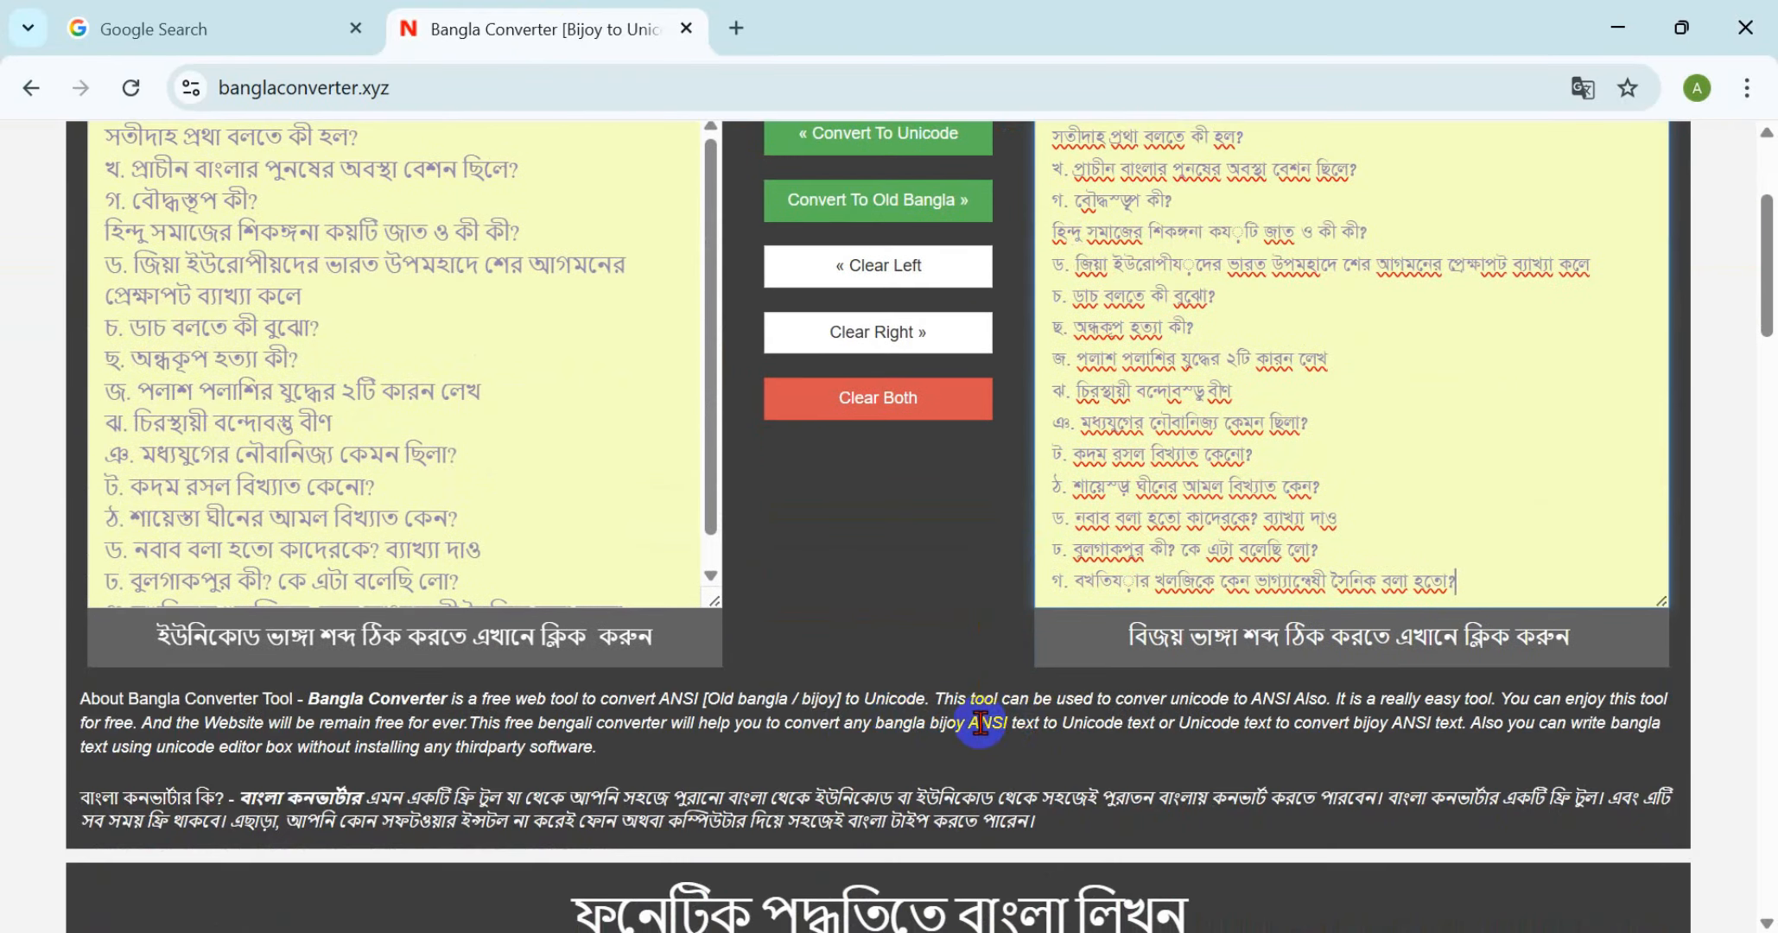